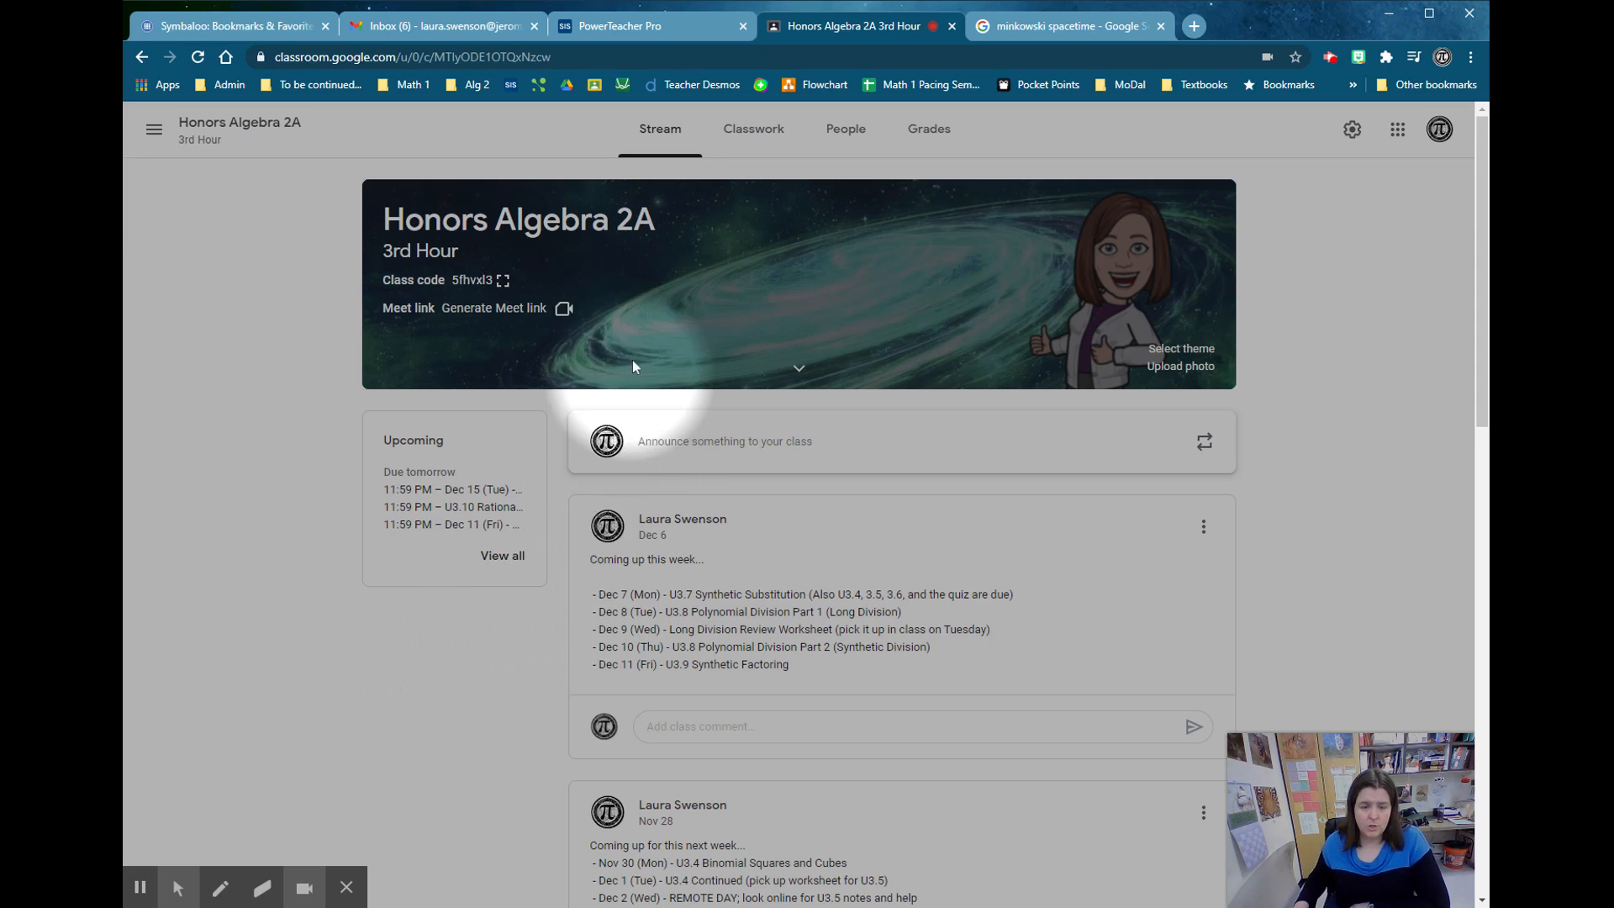
- Open Honors Algebra 2A's Classwork list and expand the 'EOC Blog Invite and Blog Itself' post
click(758, 147)
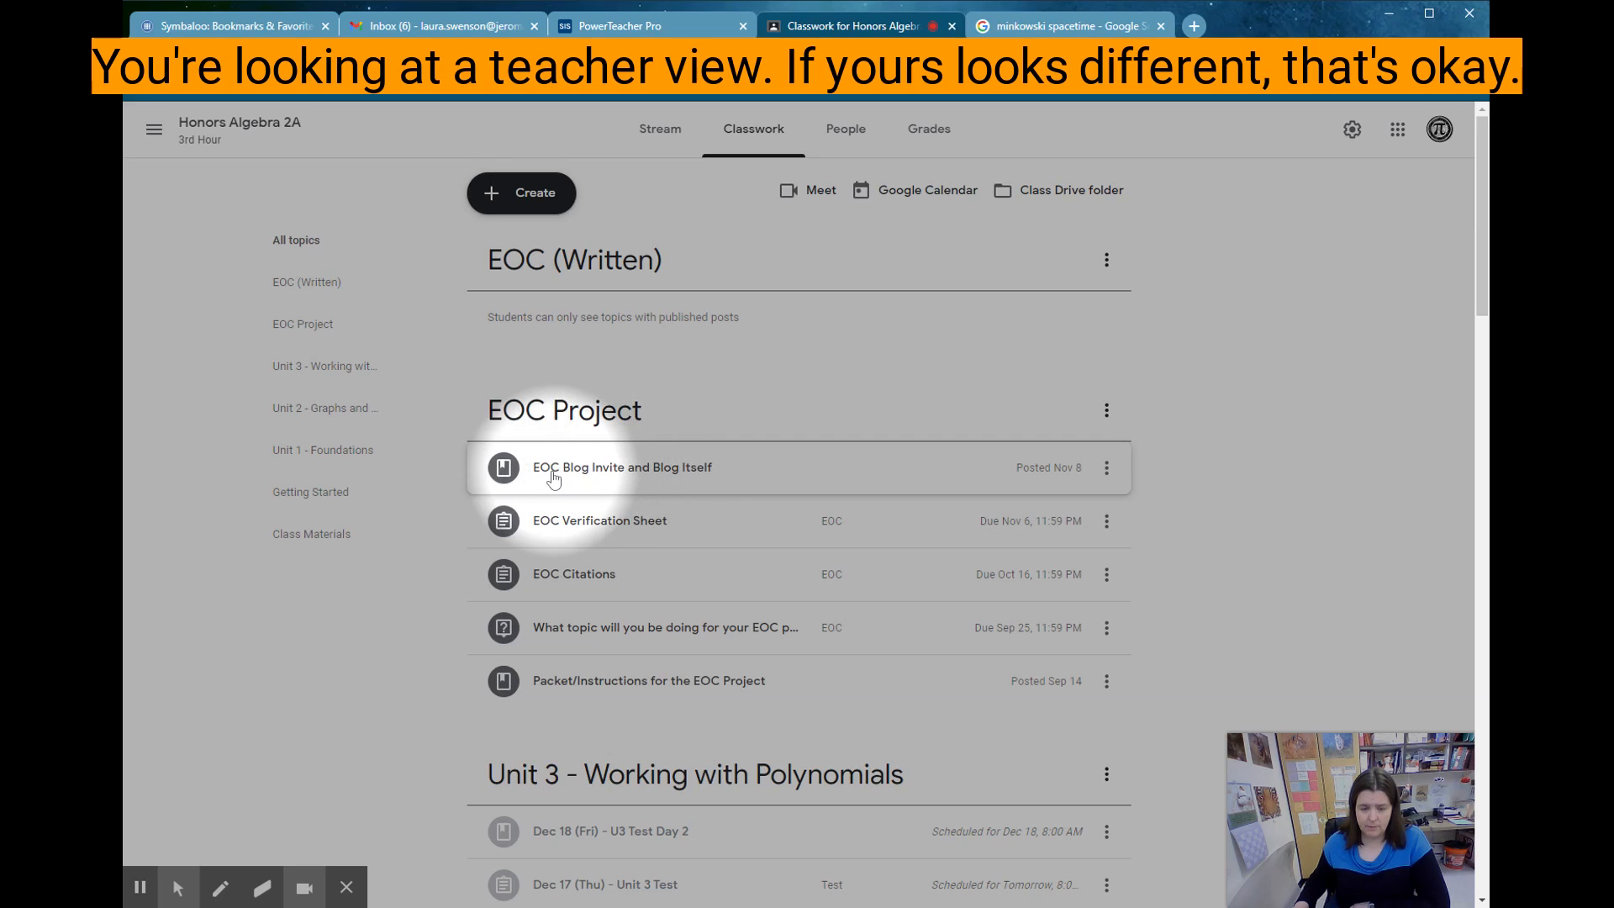
click(640, 479)
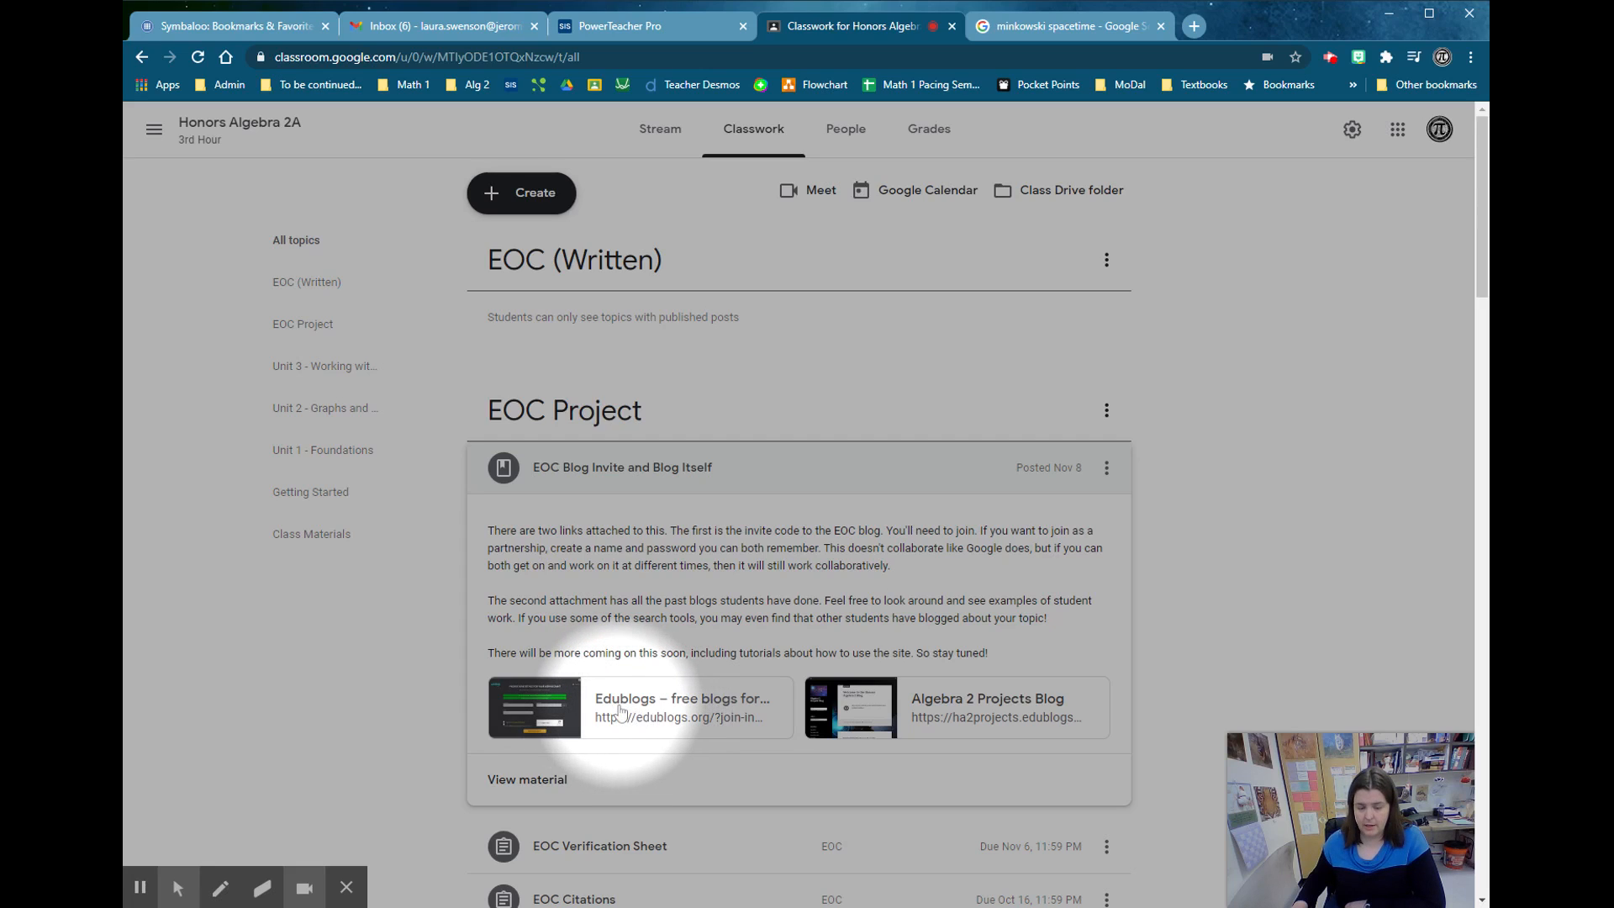
- Register a student account from the Edublogs invite with a username and password, accepting terms and reCAPTCHA
click(687, 708)
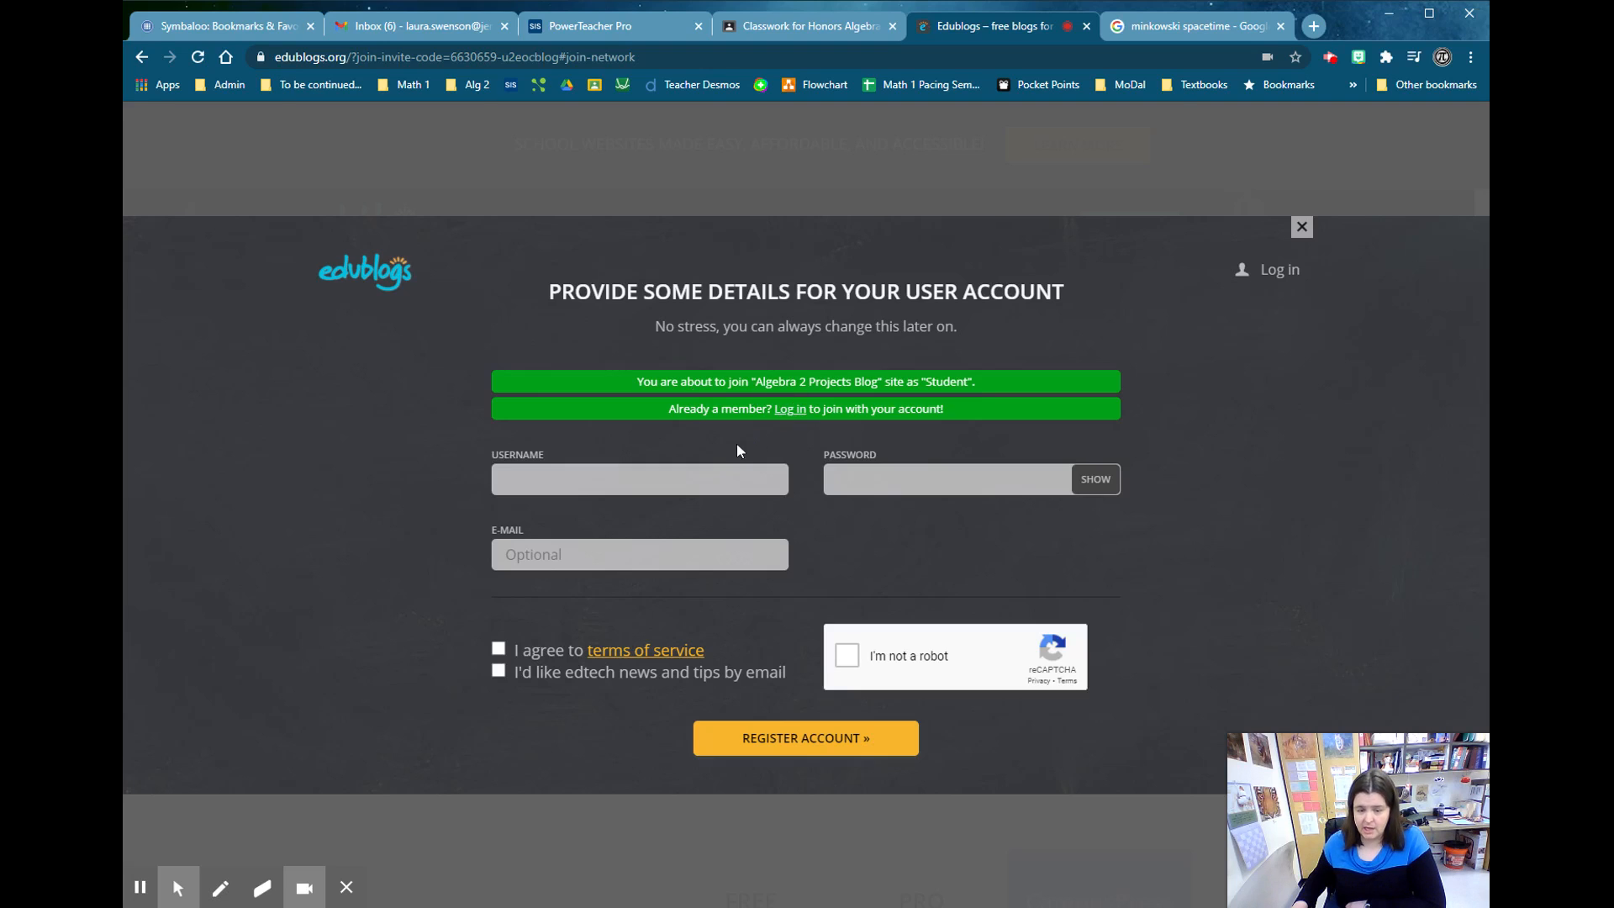
click(668, 480)
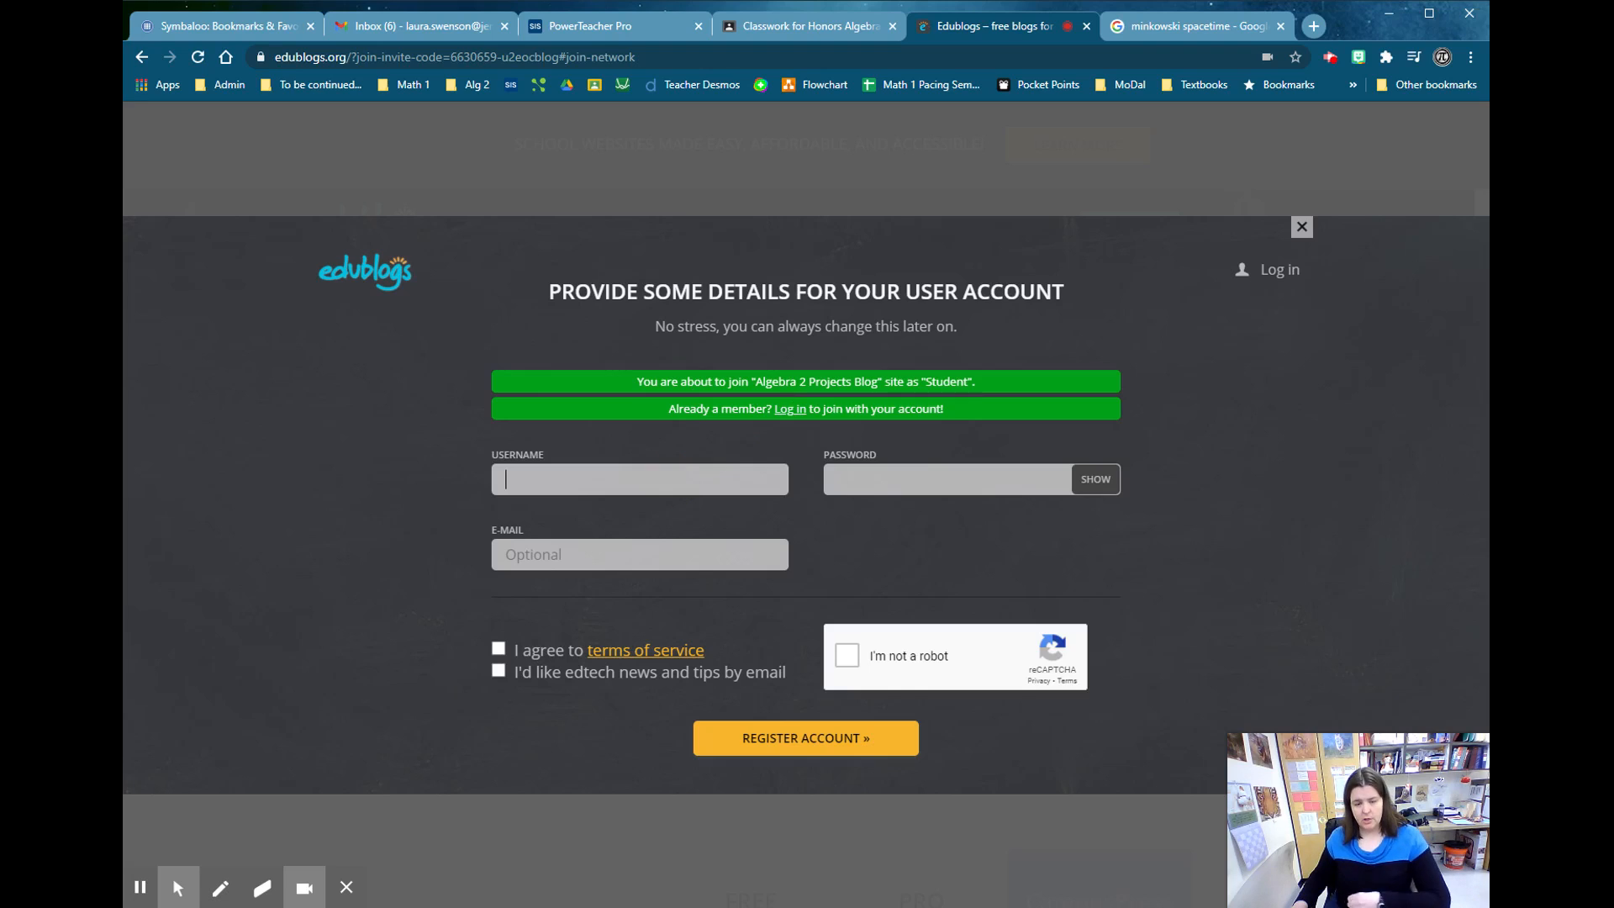
text(growls)
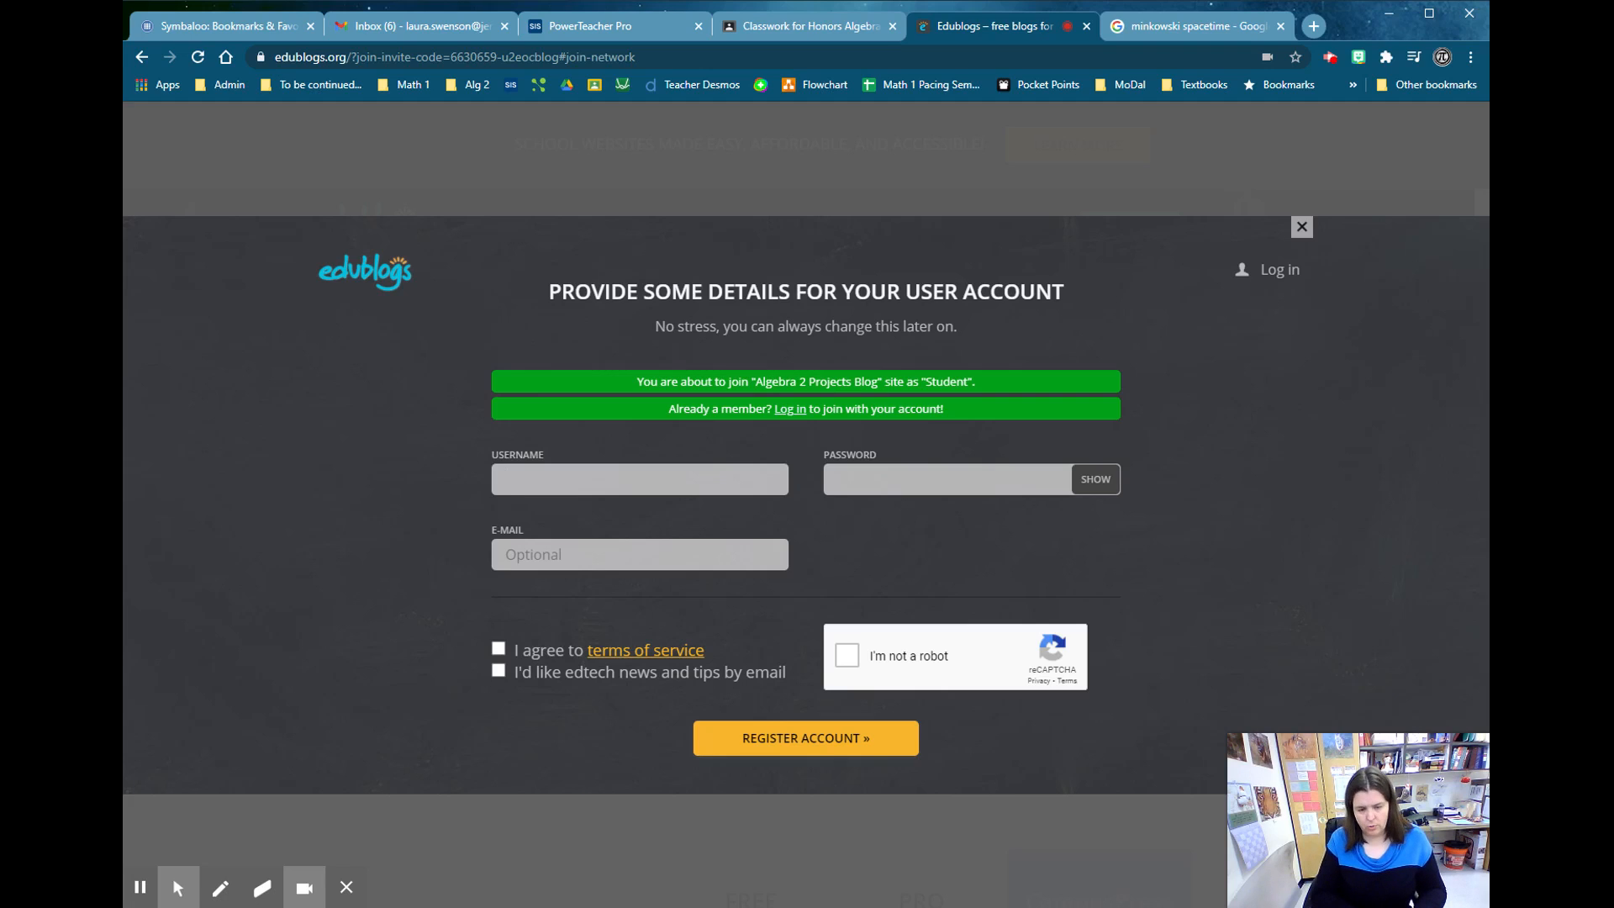
text(jhsmat)
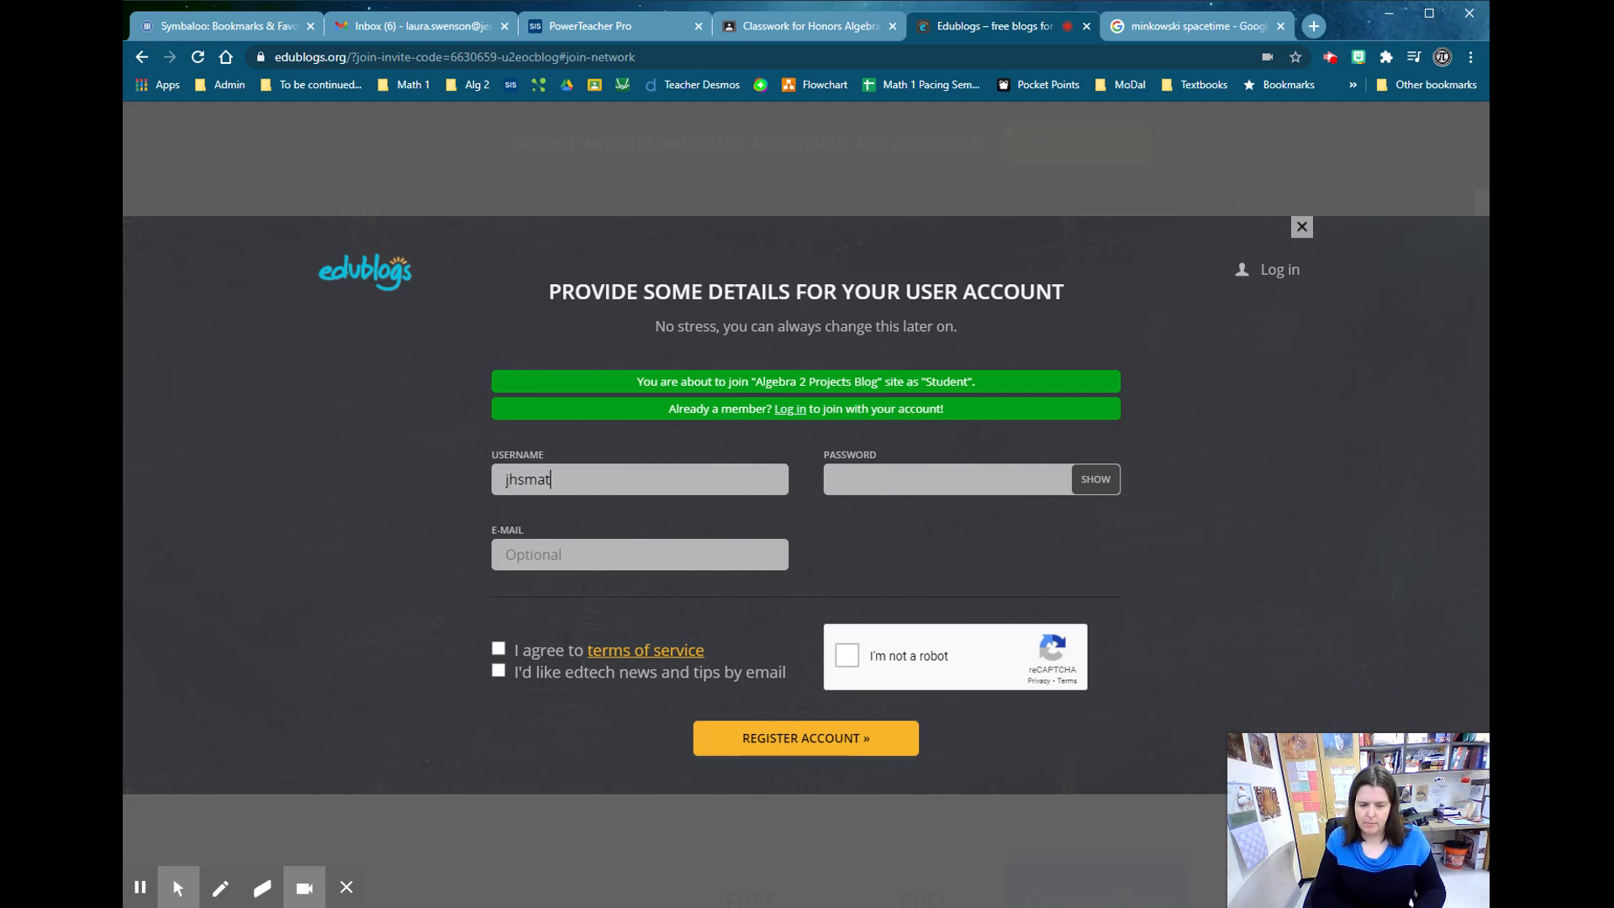
text(hiscool)
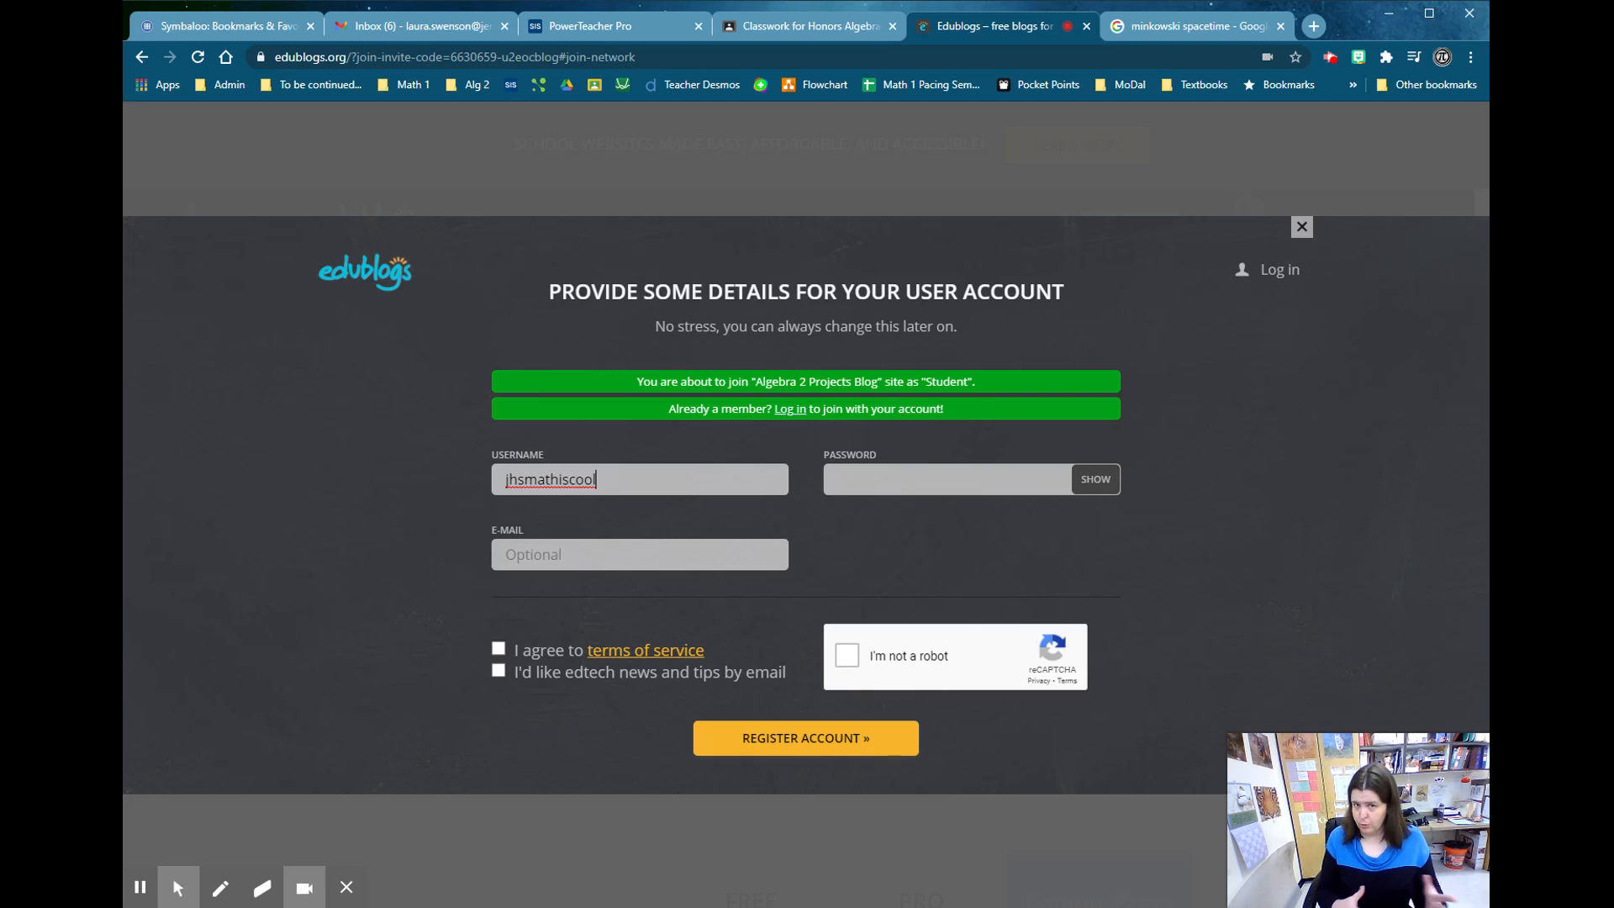
click(855, 475)
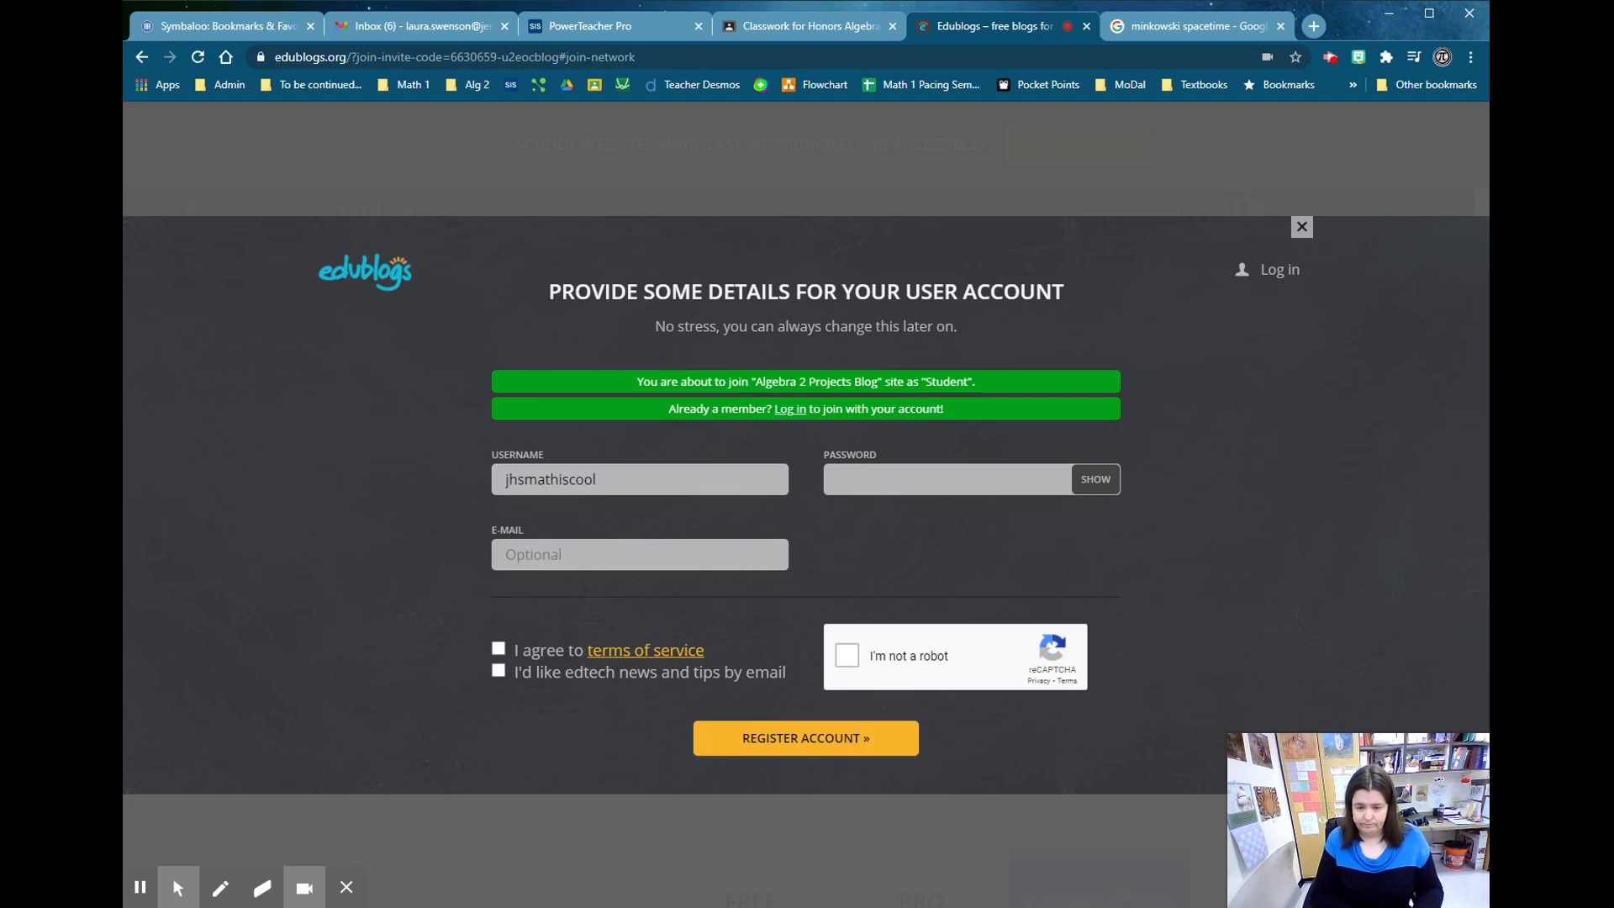
text(••••••••••)
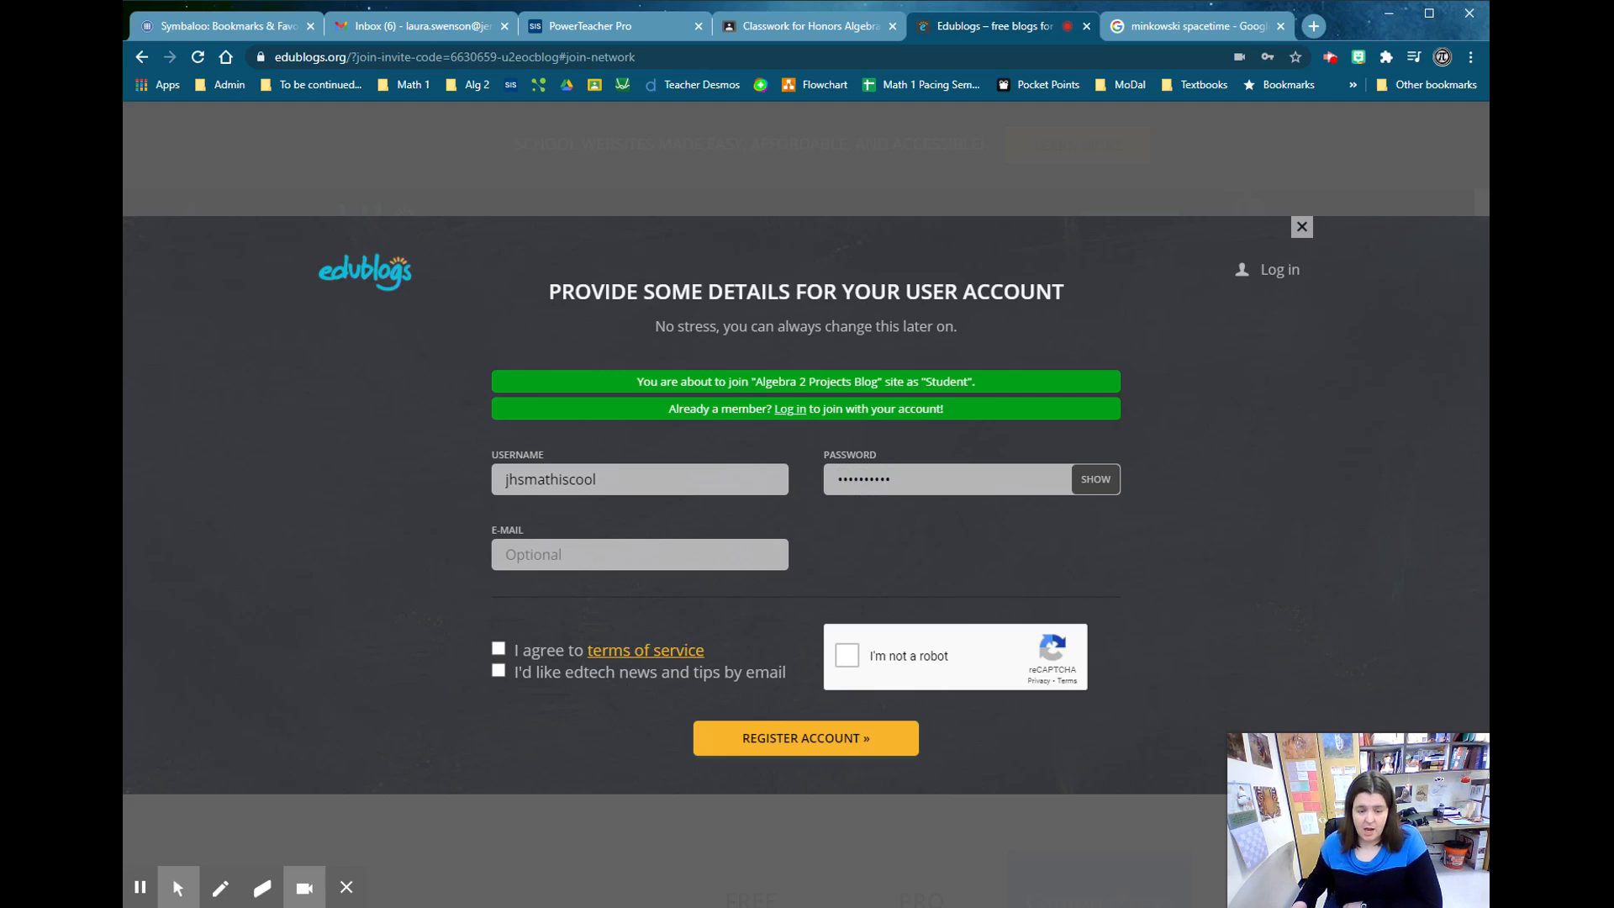
click(499, 649)
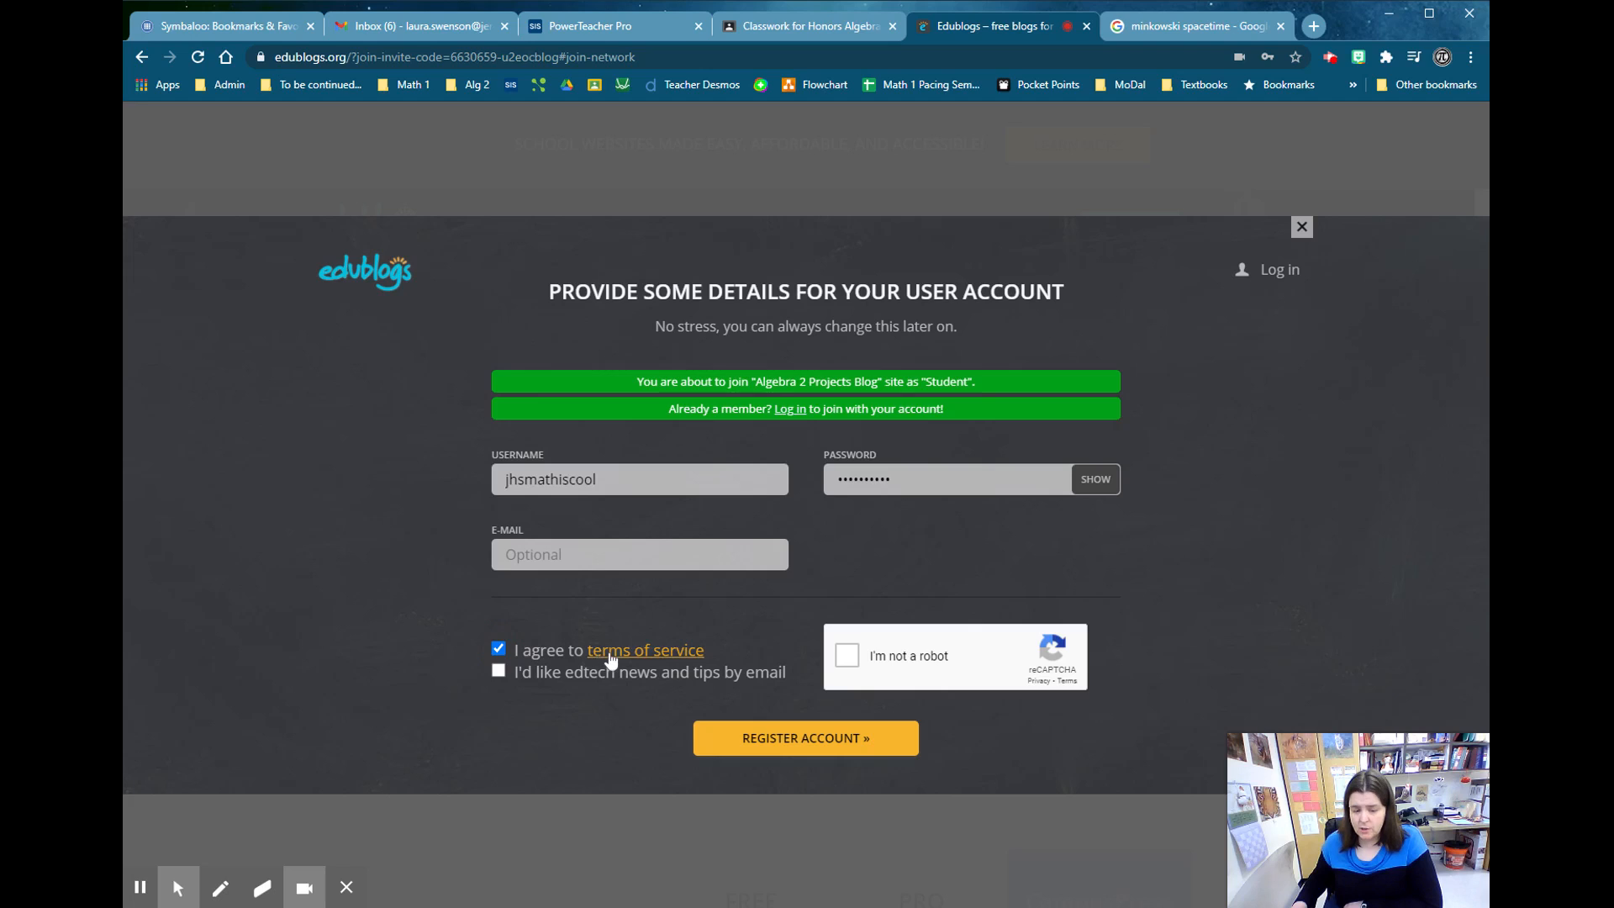
click(847, 657)
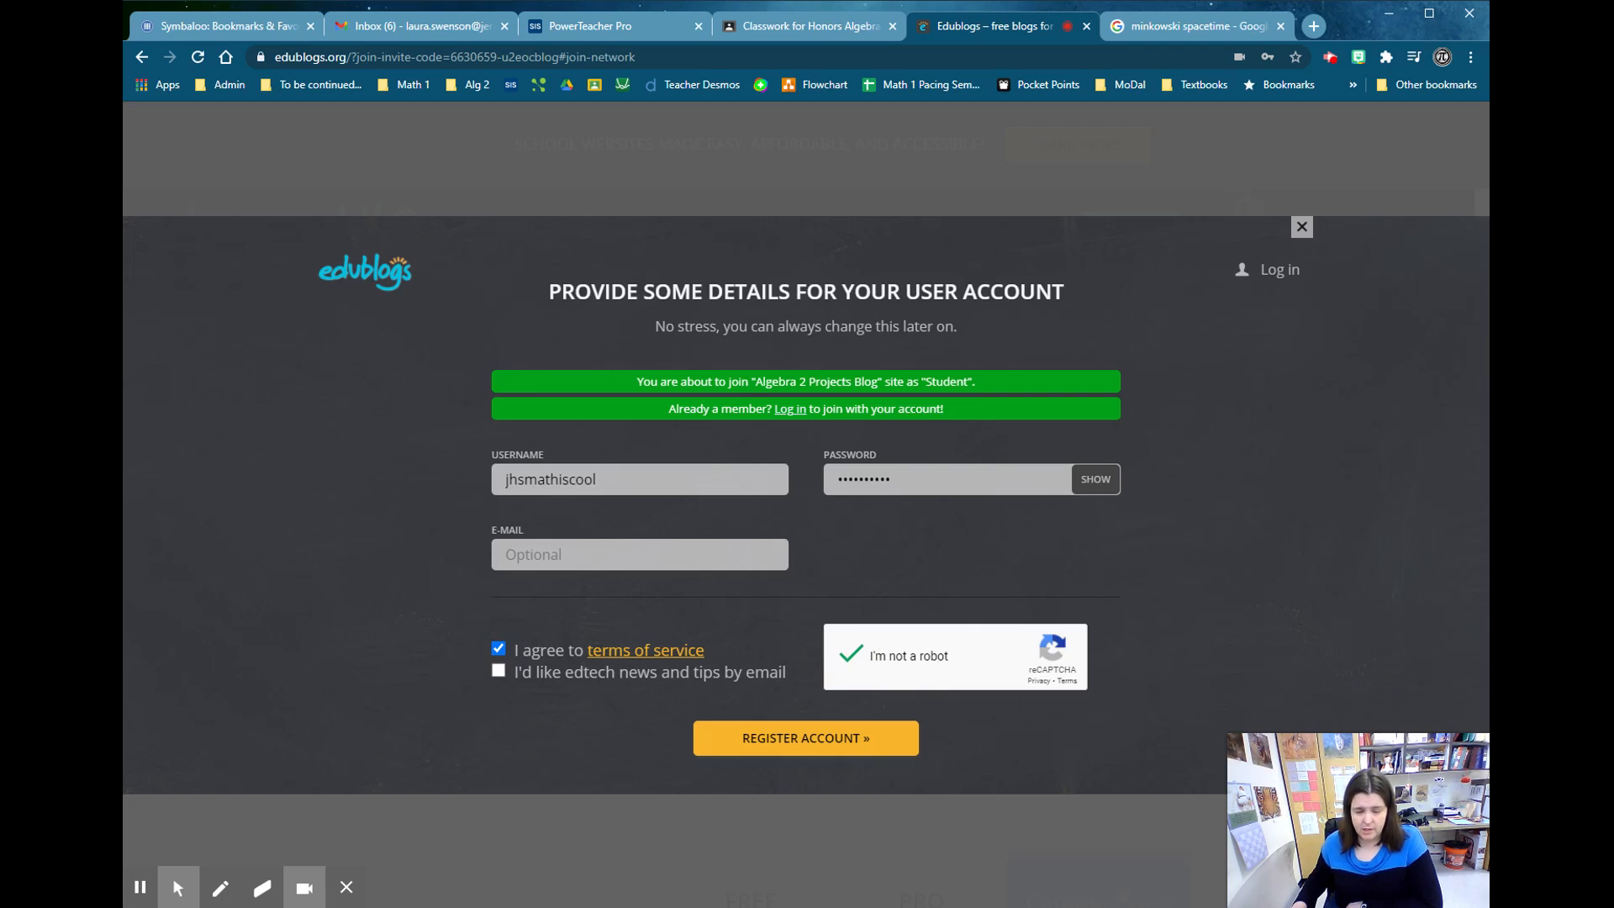
click(783, 748)
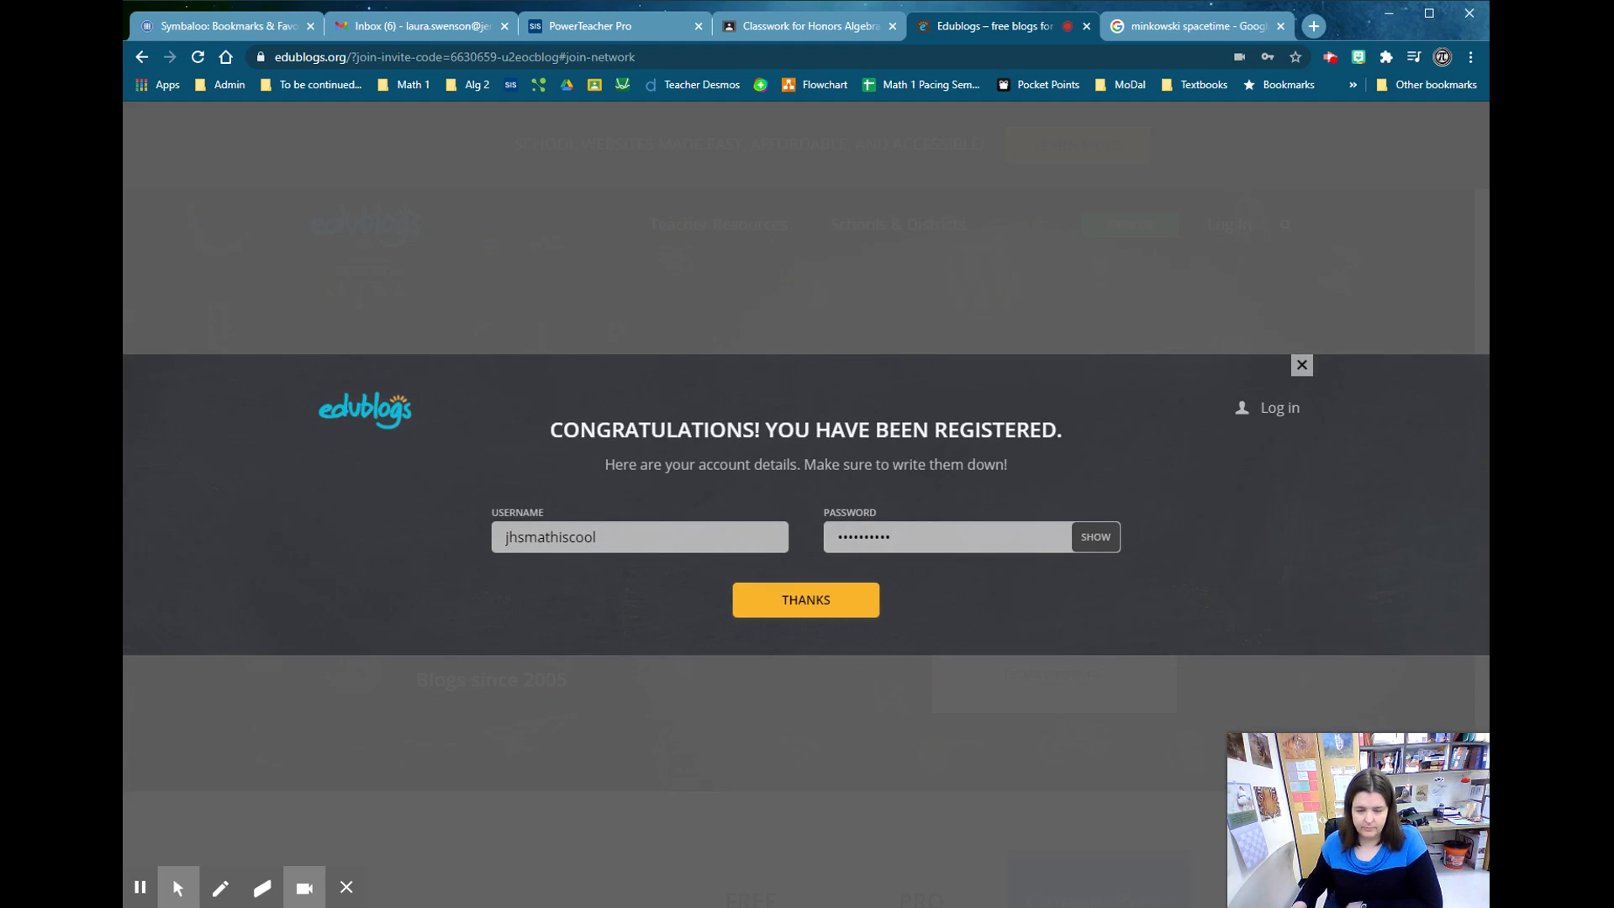
- Dismiss the registration confirmation and go to My Account > My Blogs, listing the Algebra 2 Projects Blog
click(819, 612)
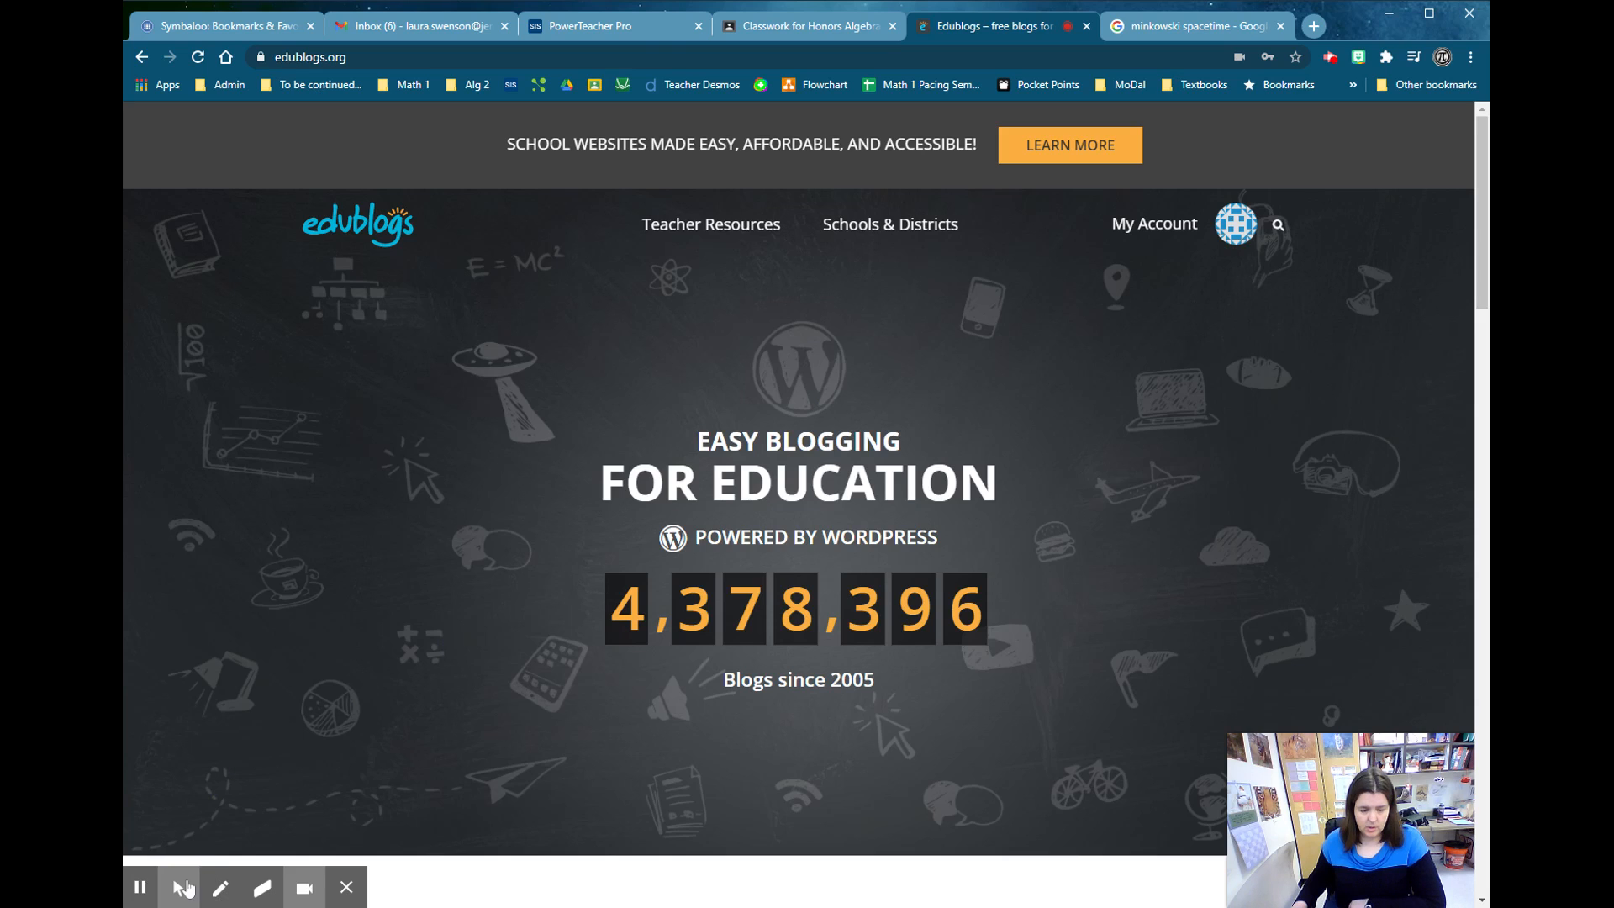
mouse_move(180, 890)
click(145, 847)
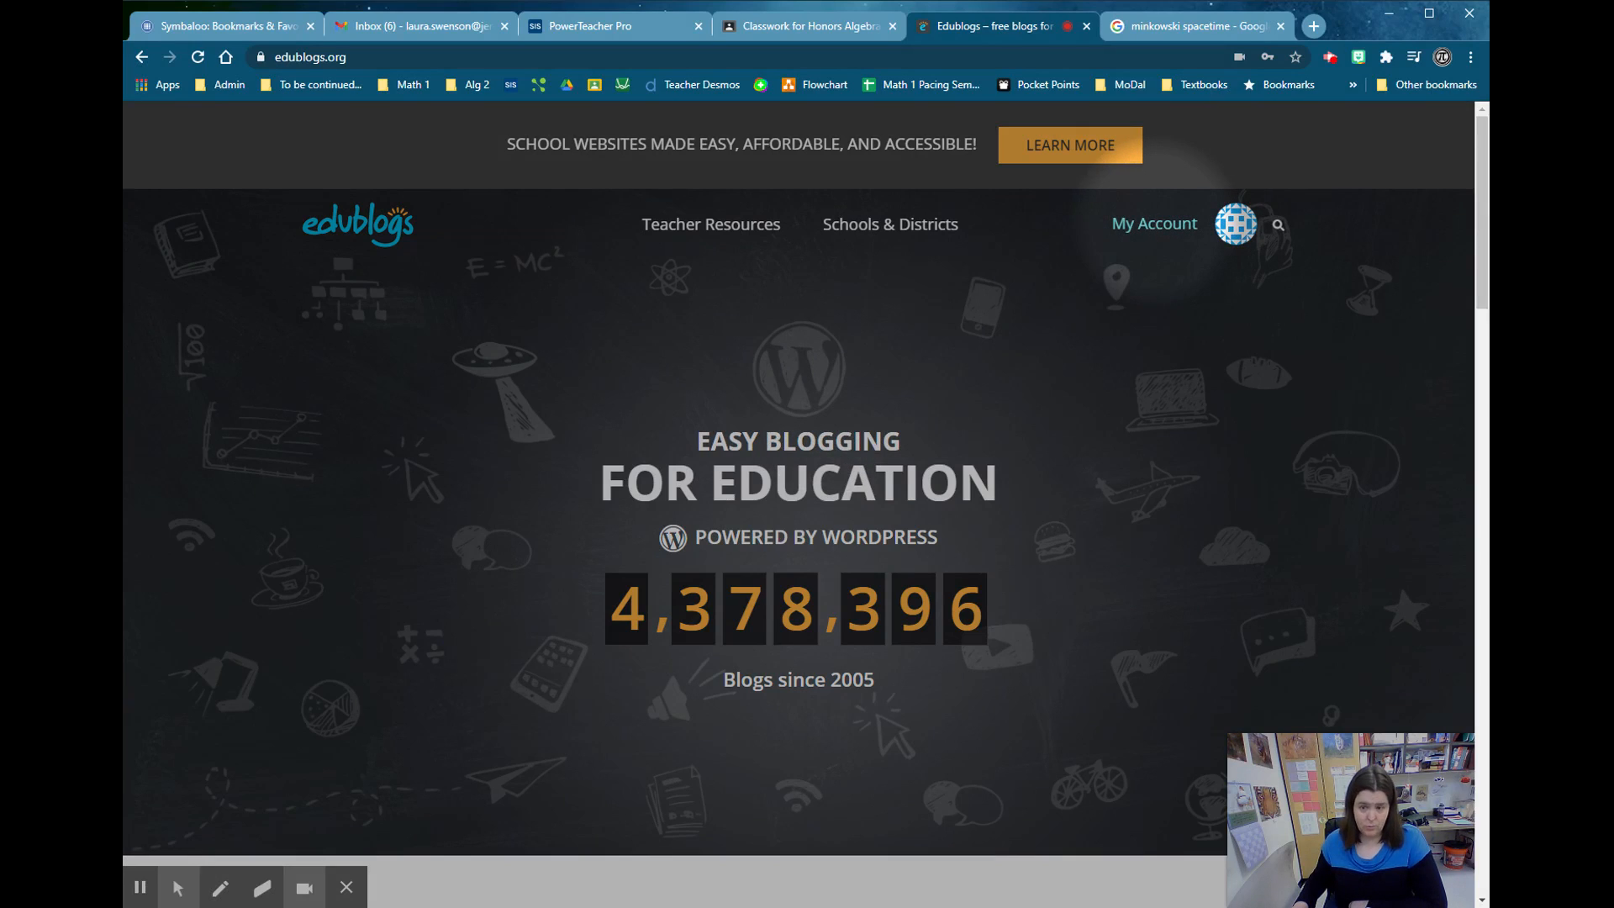
click(1157, 229)
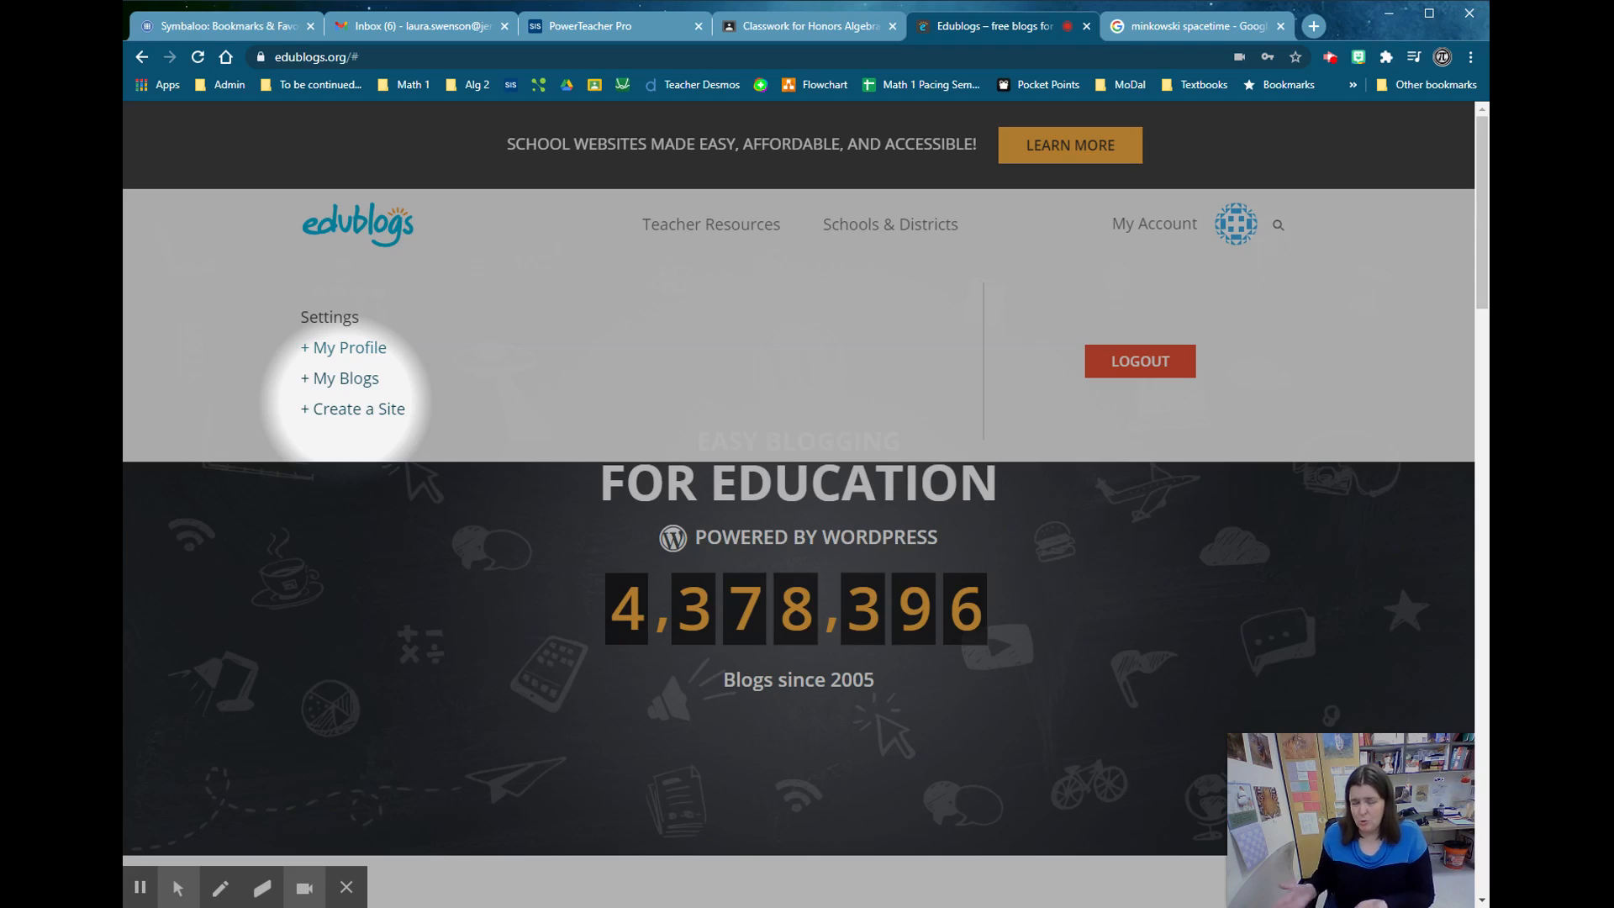
click(343, 384)
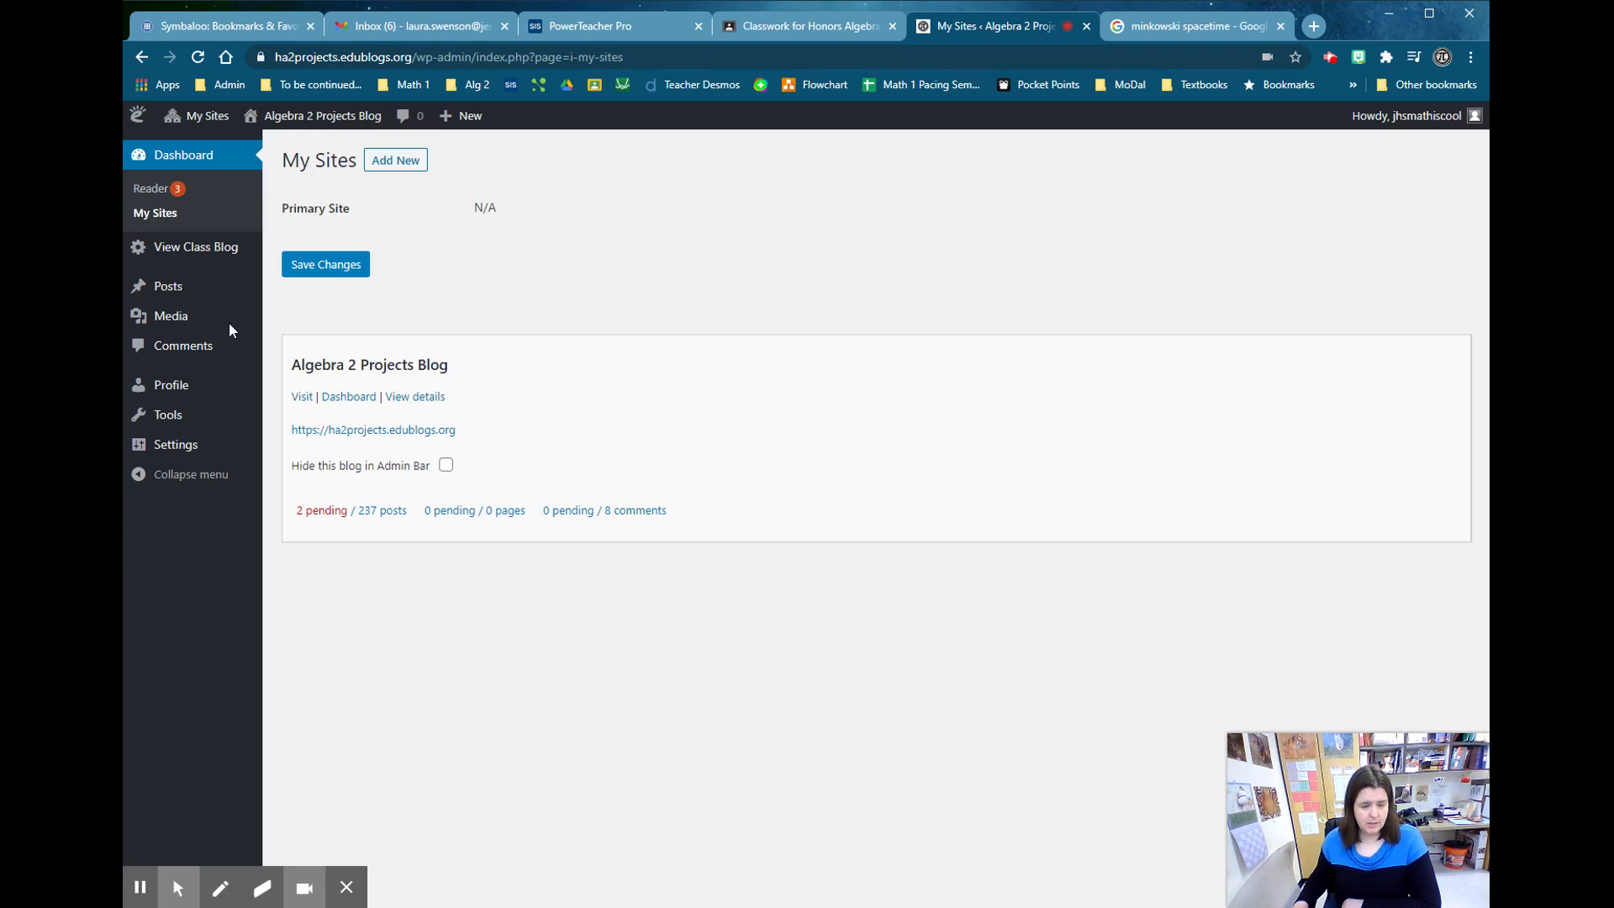
- Create a new blank Post for the Algebra 2 Projects Blog from the admin bar's + New menu
mouse_move(173, 877)
click(144, 847)
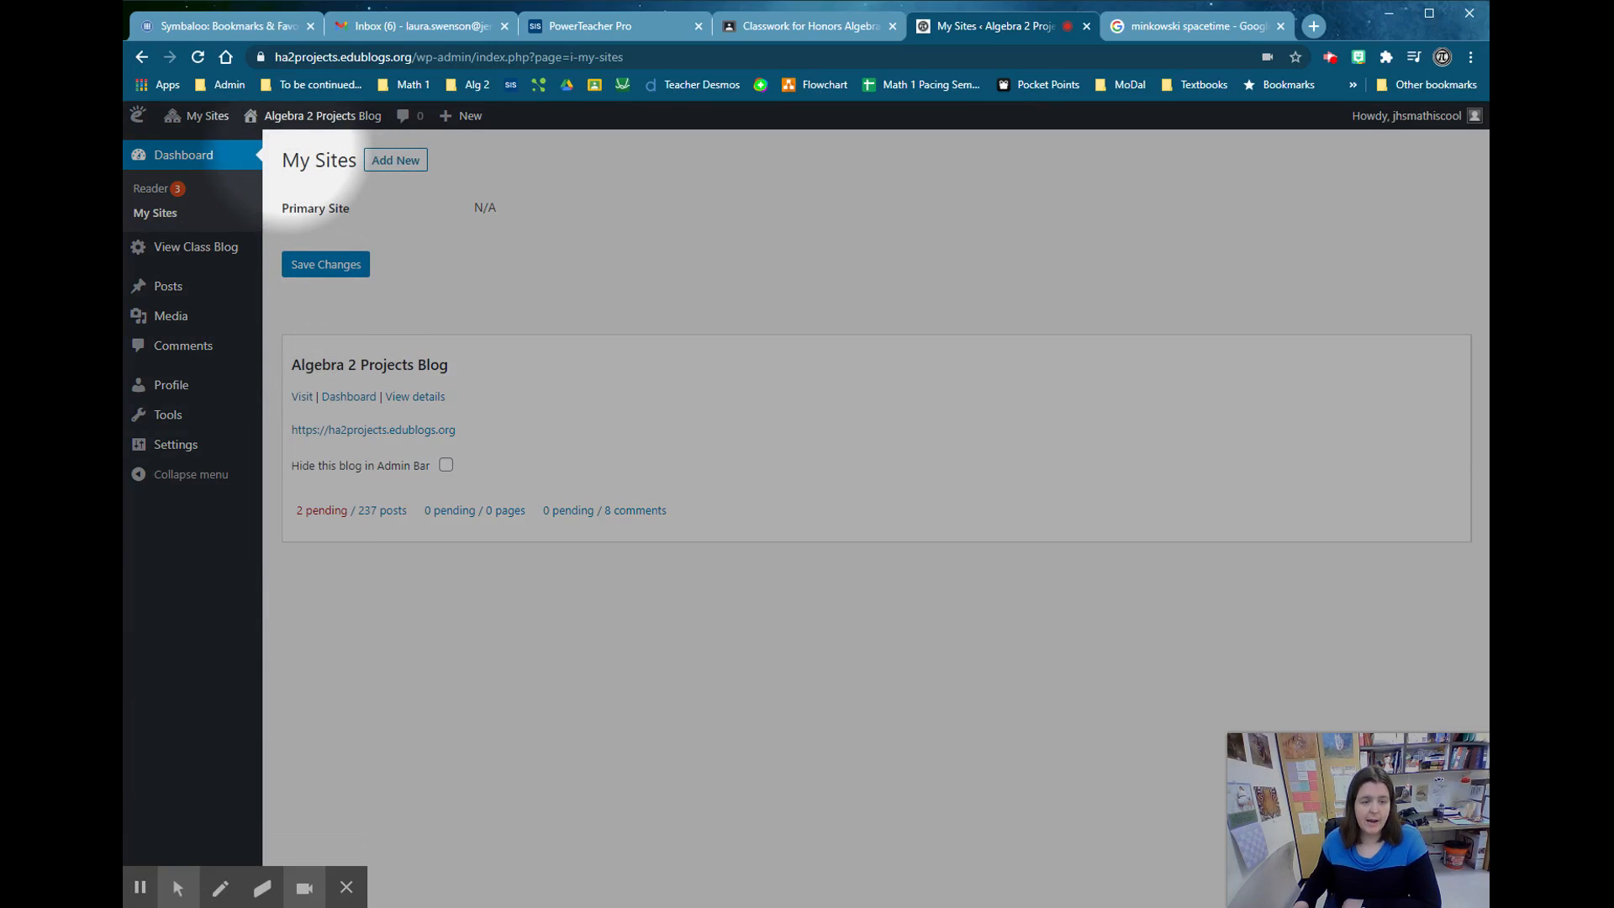
mouse_move(303, 119)
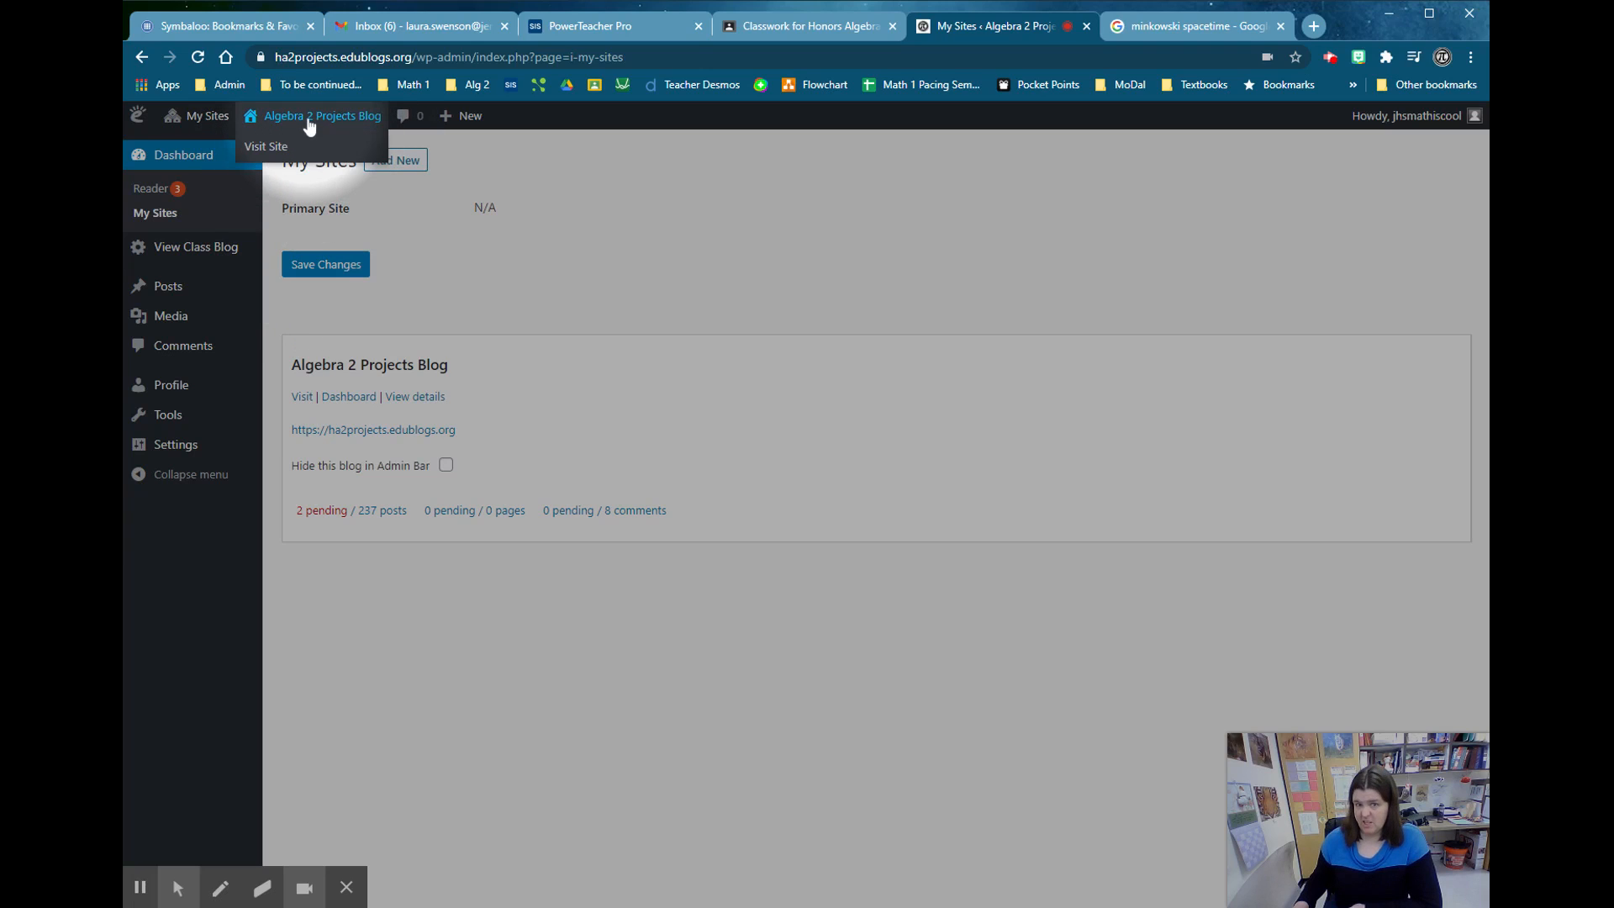
mouse_move(450, 123)
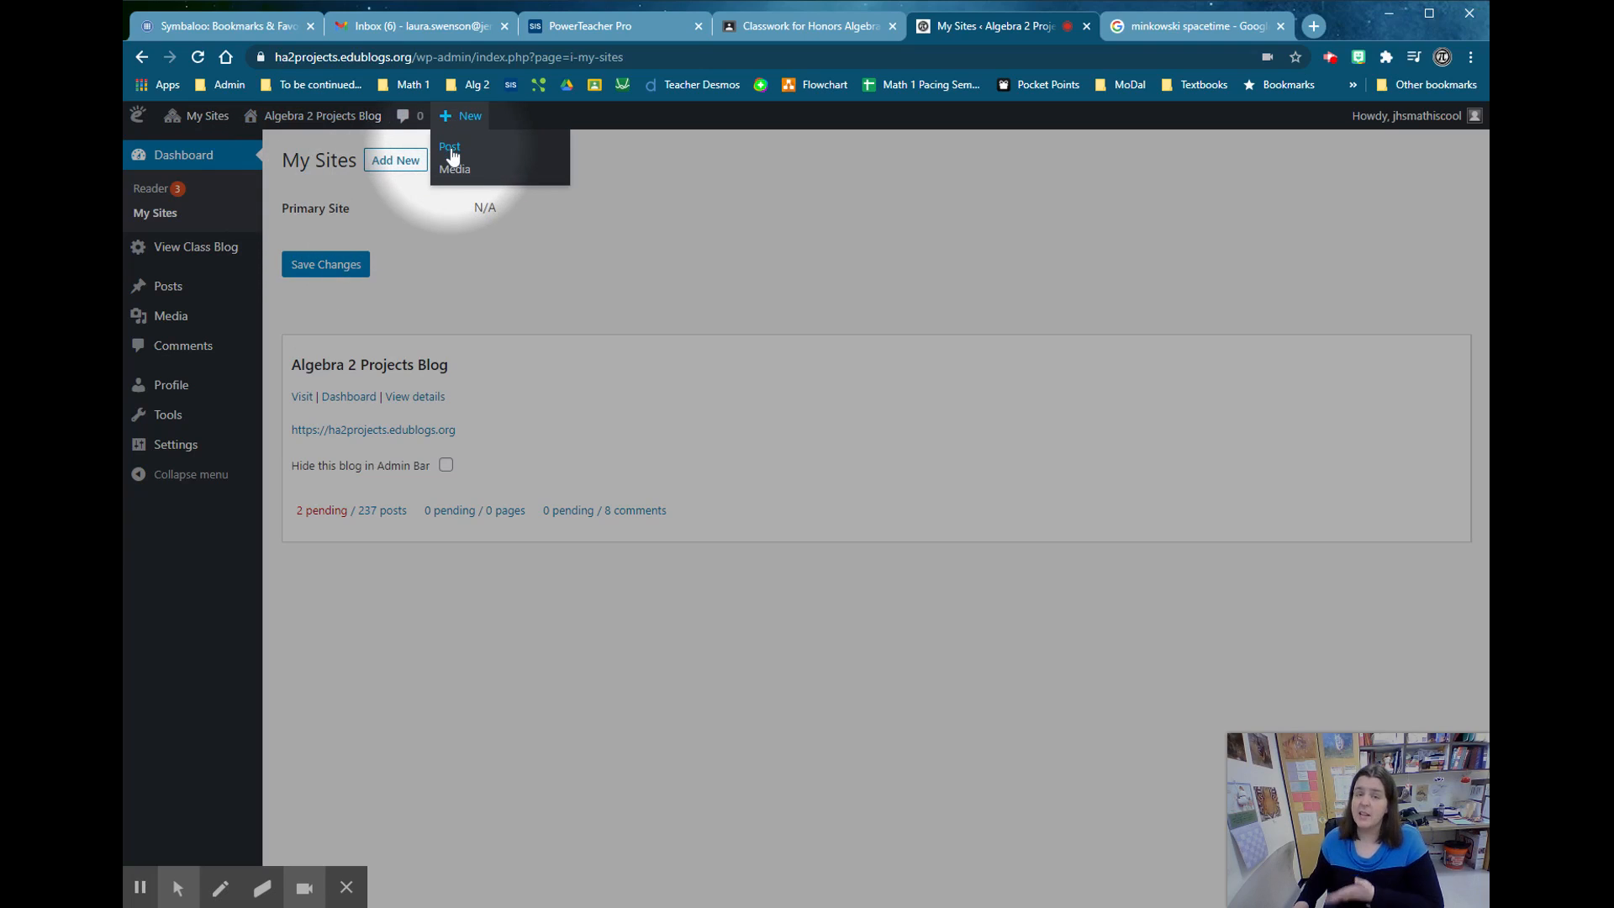
mouse_move(164, 298)
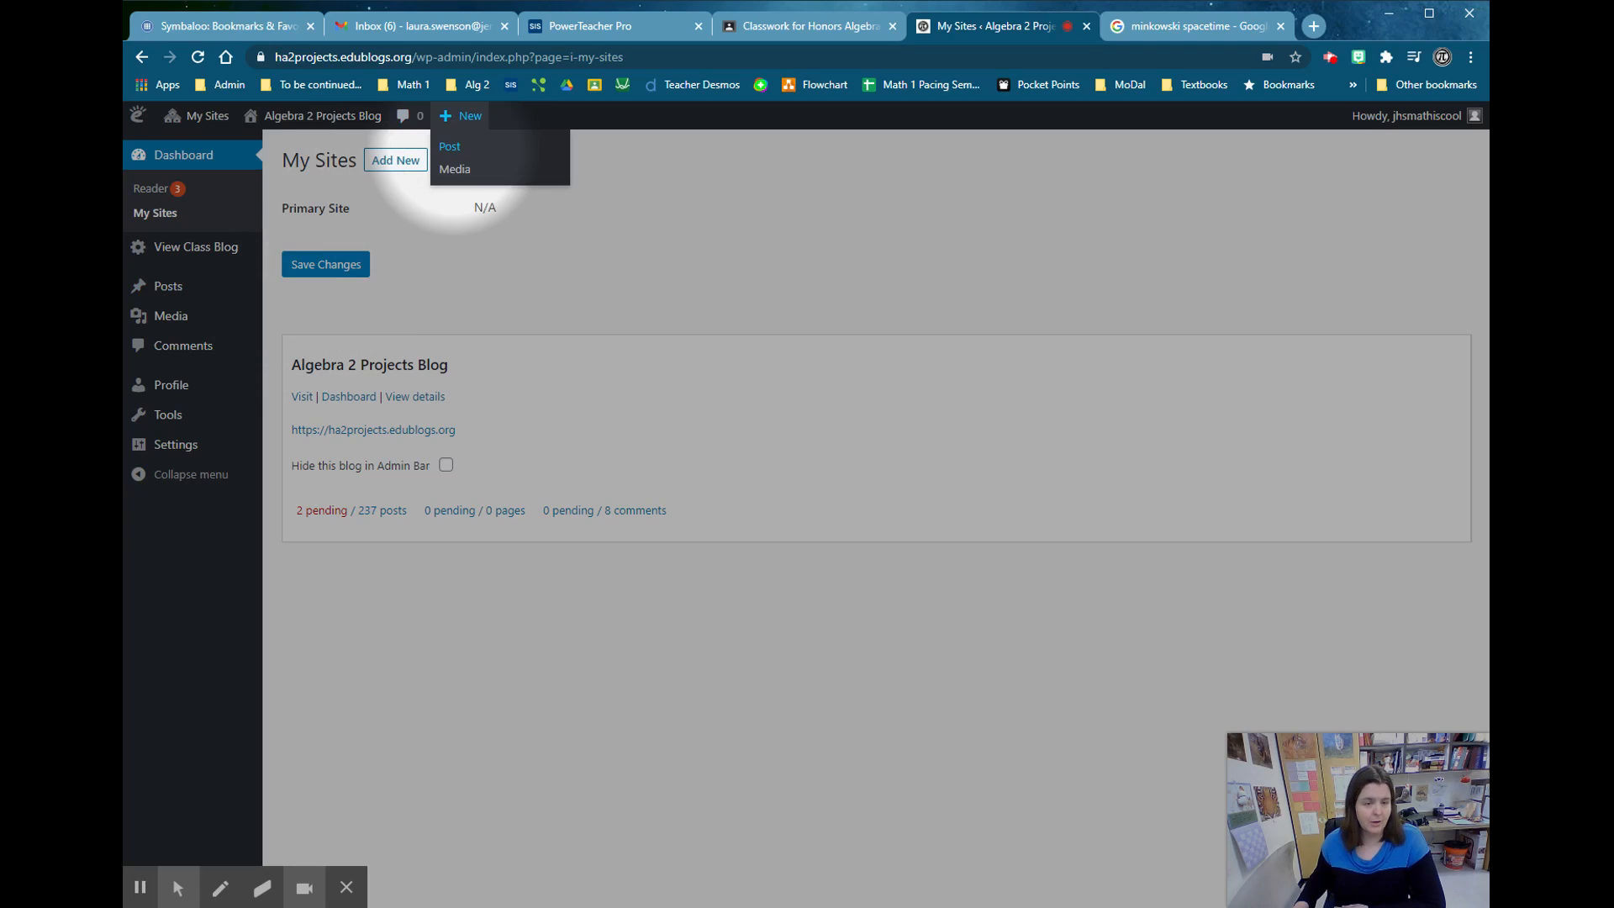
click(452, 148)
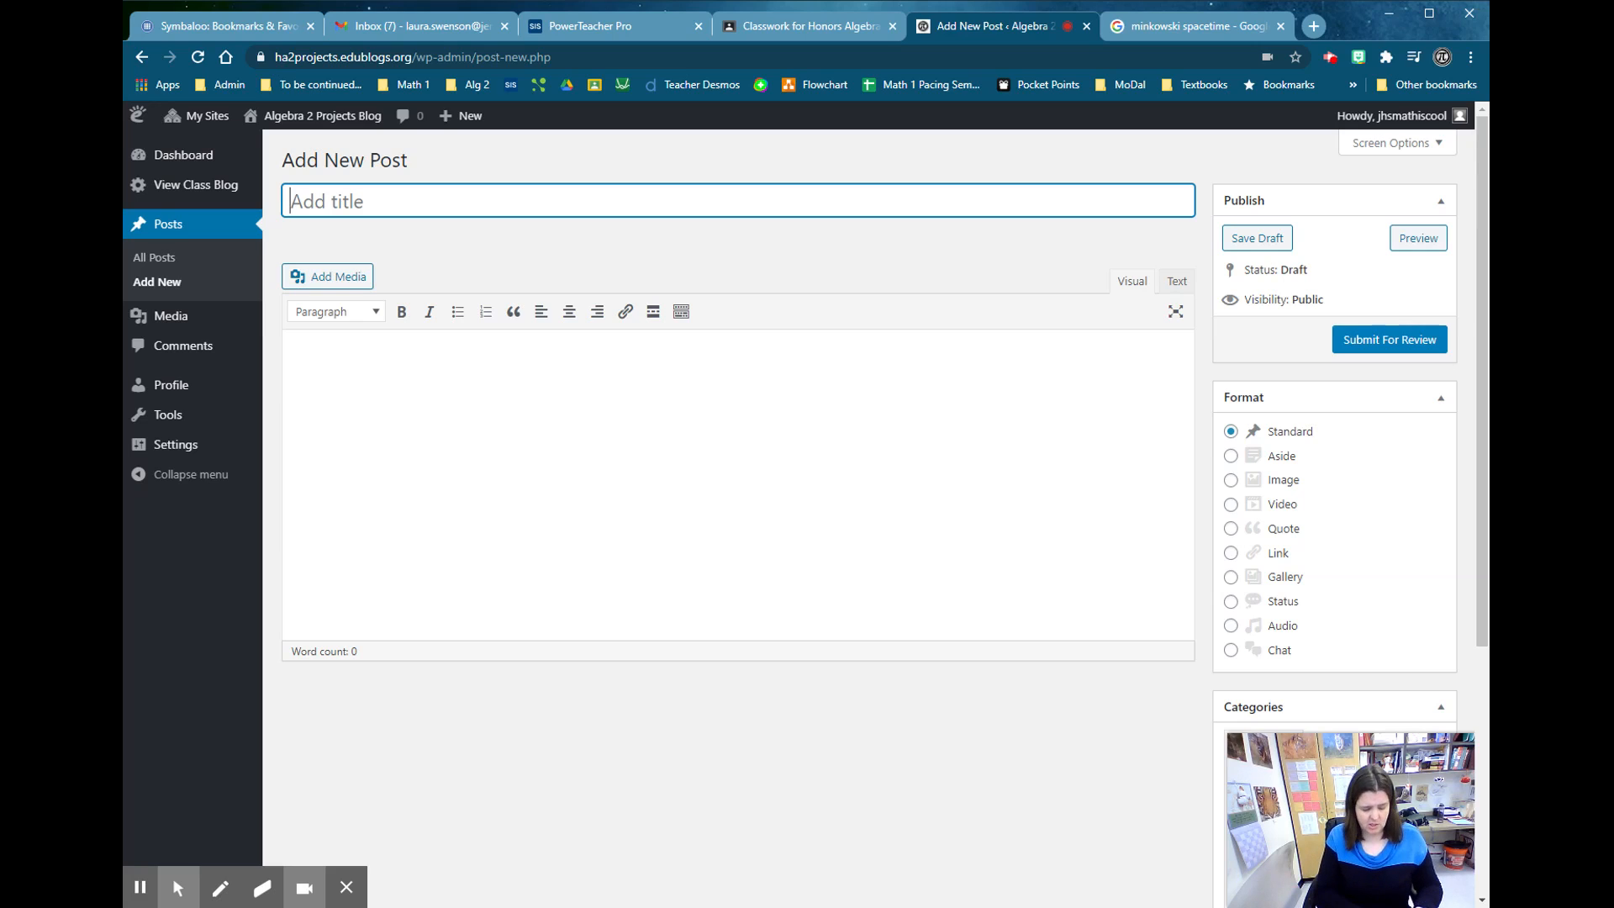
- Title the post 'Minkowski Space Time' and write the intro 'Have you ever considered time from a different perspective.'
text(Min)
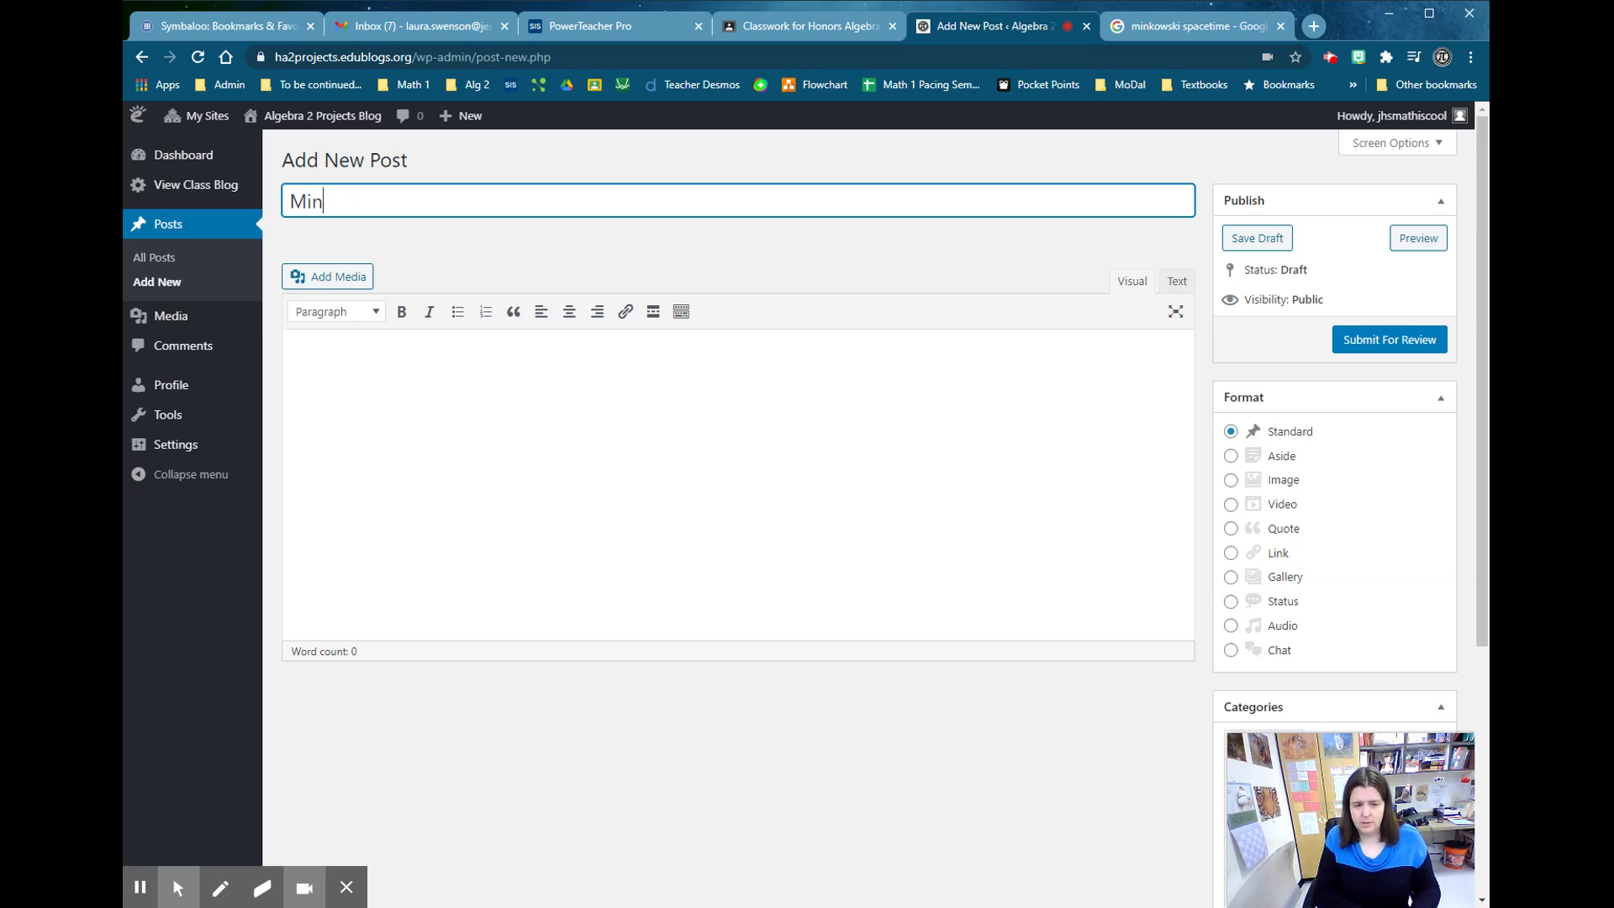
text(koswki Space)
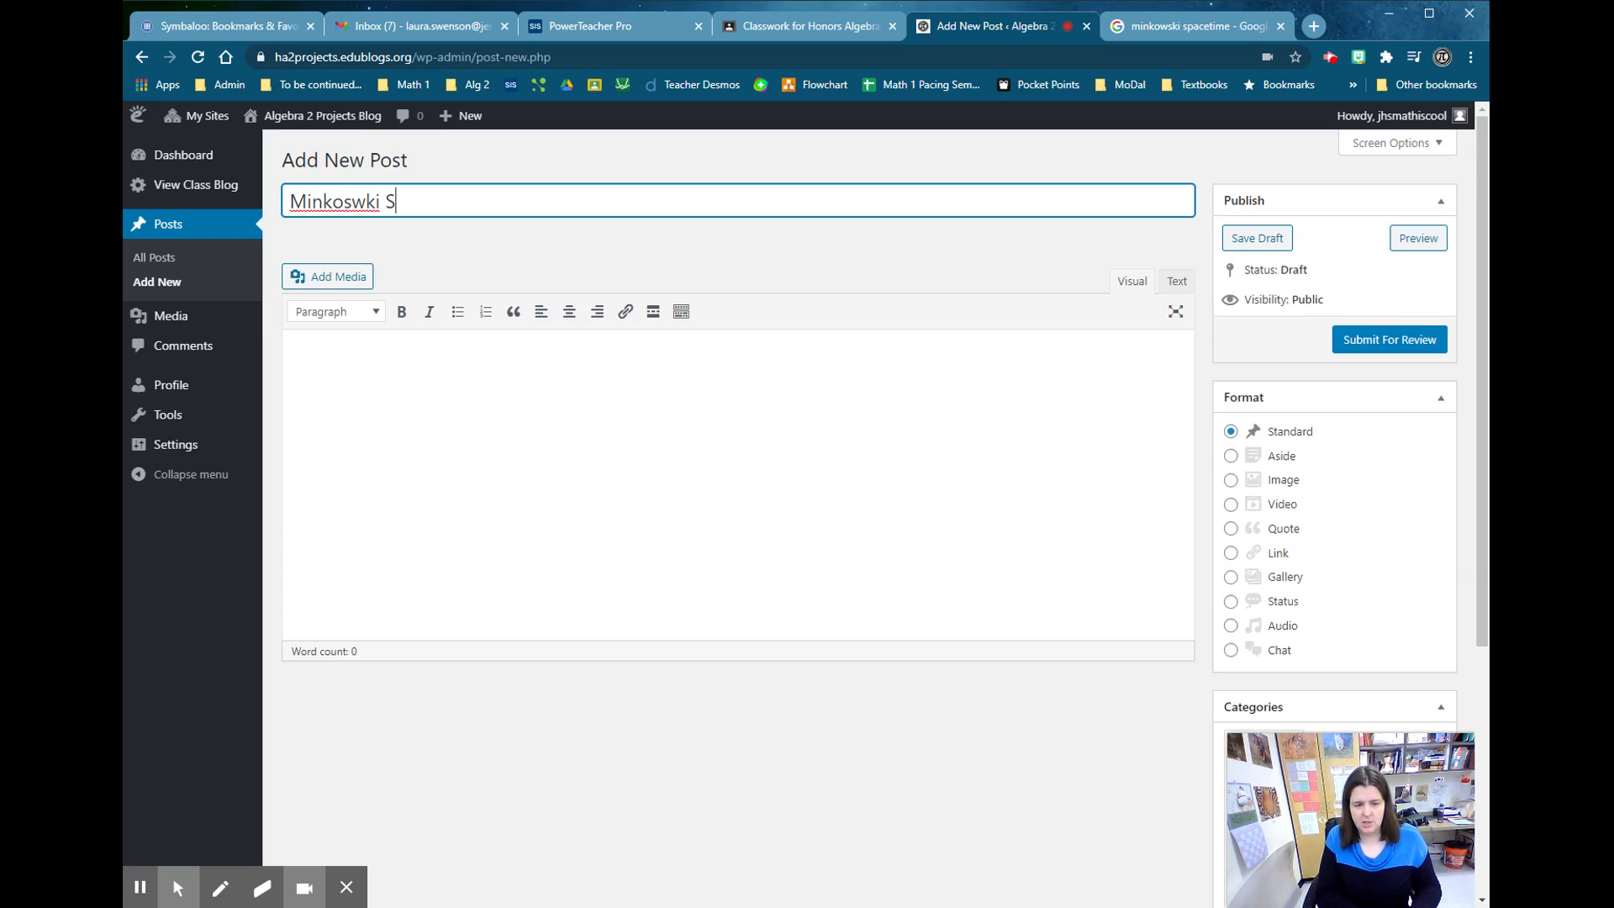
text(ime)
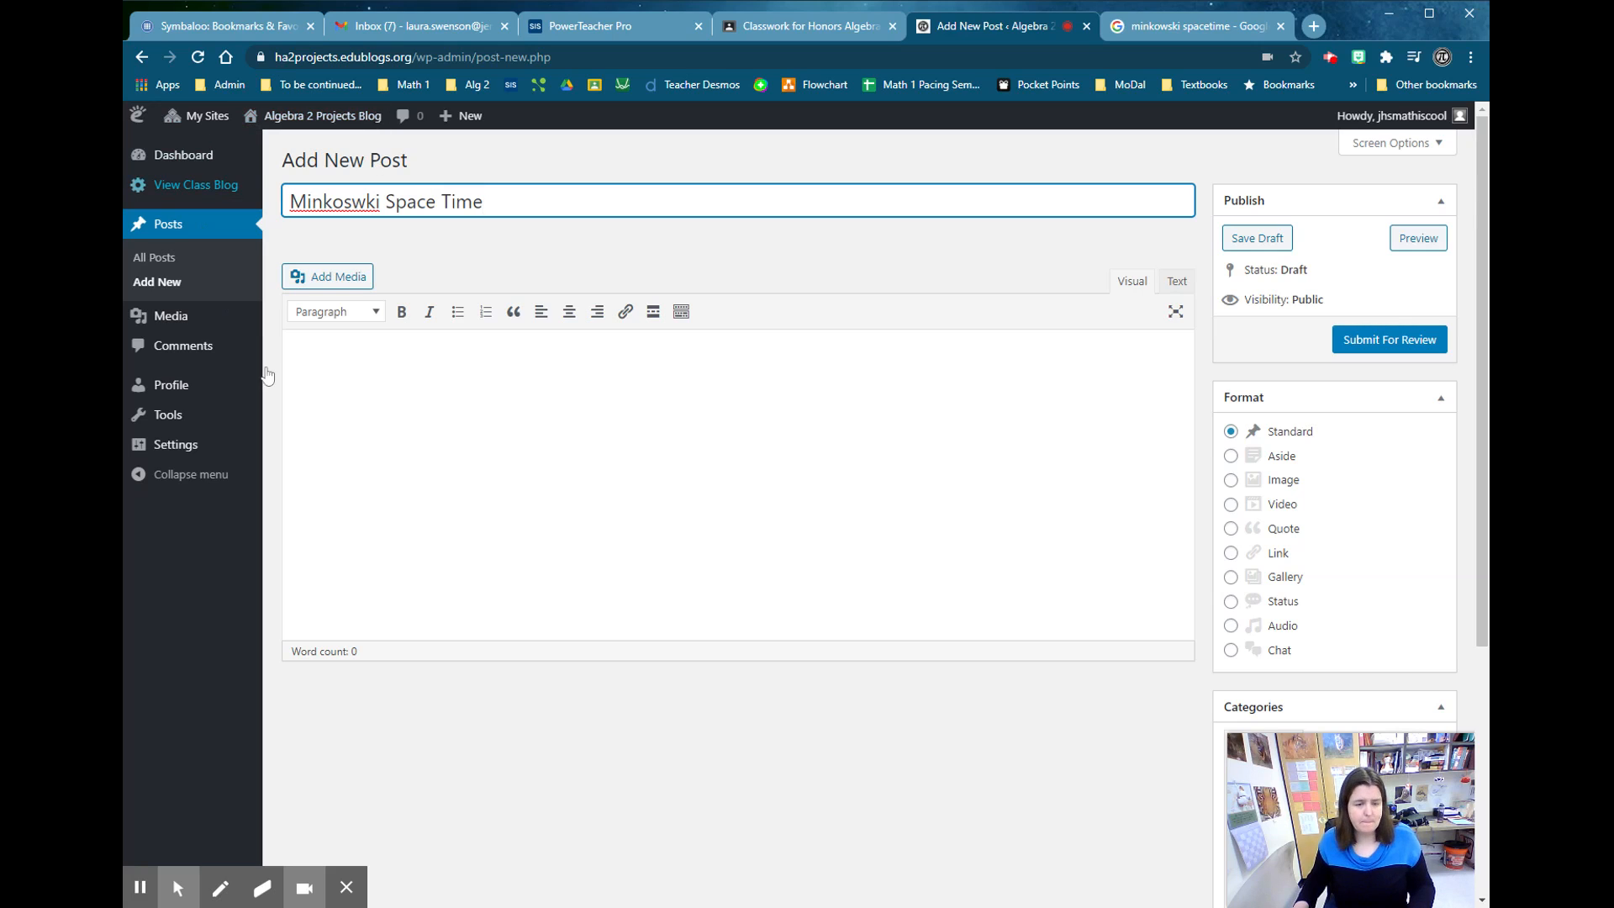
click(357, 382)
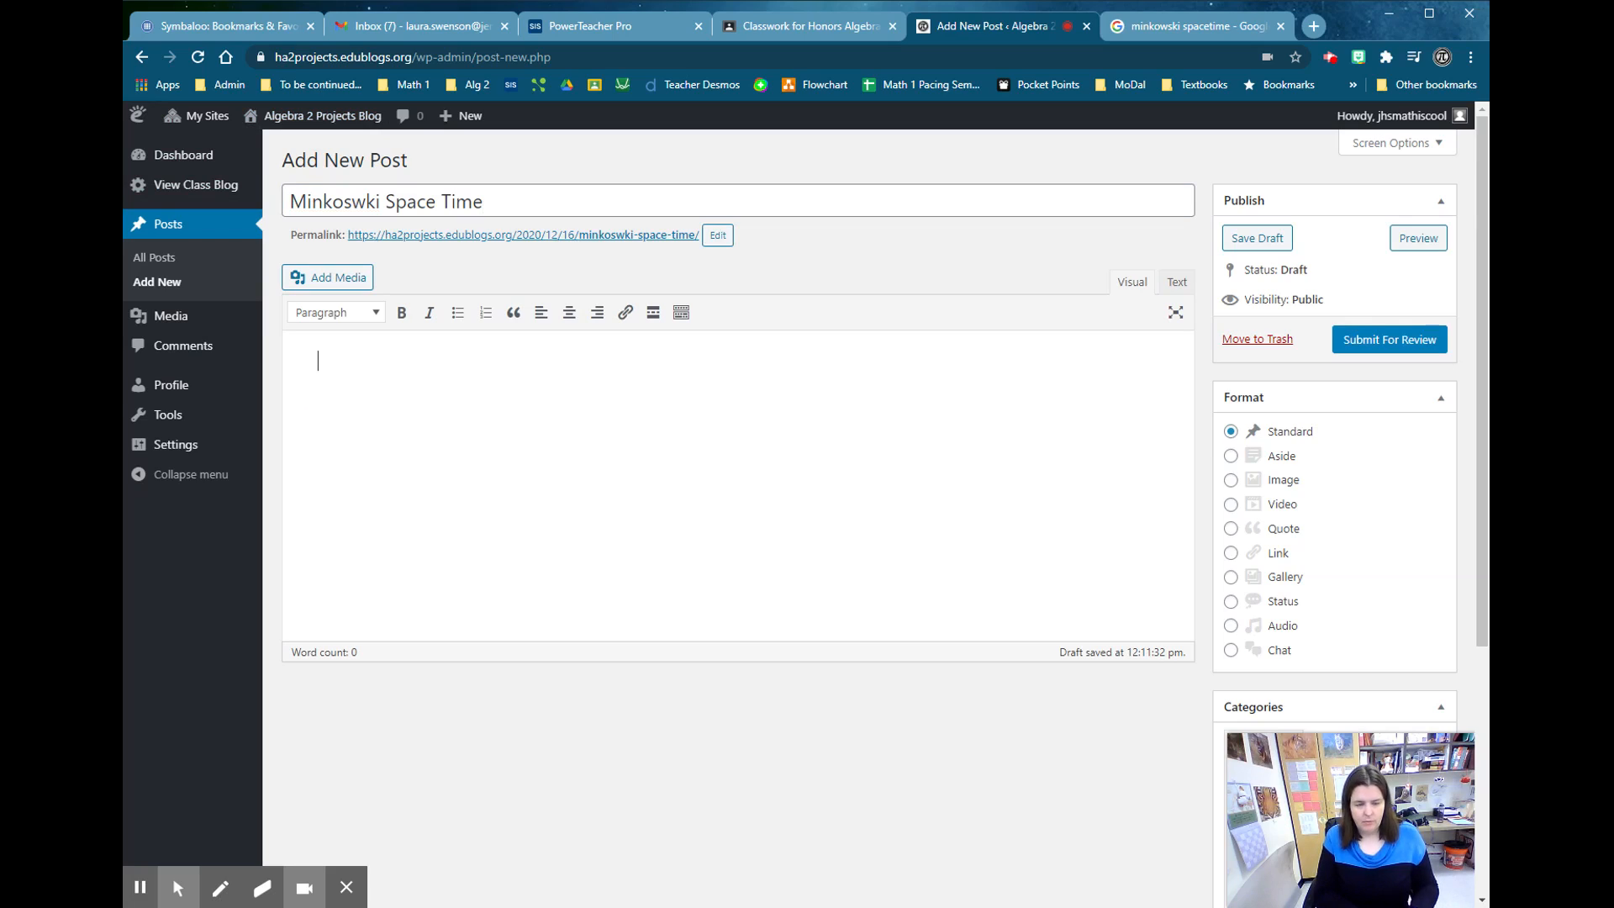
text(Have you ever cons)
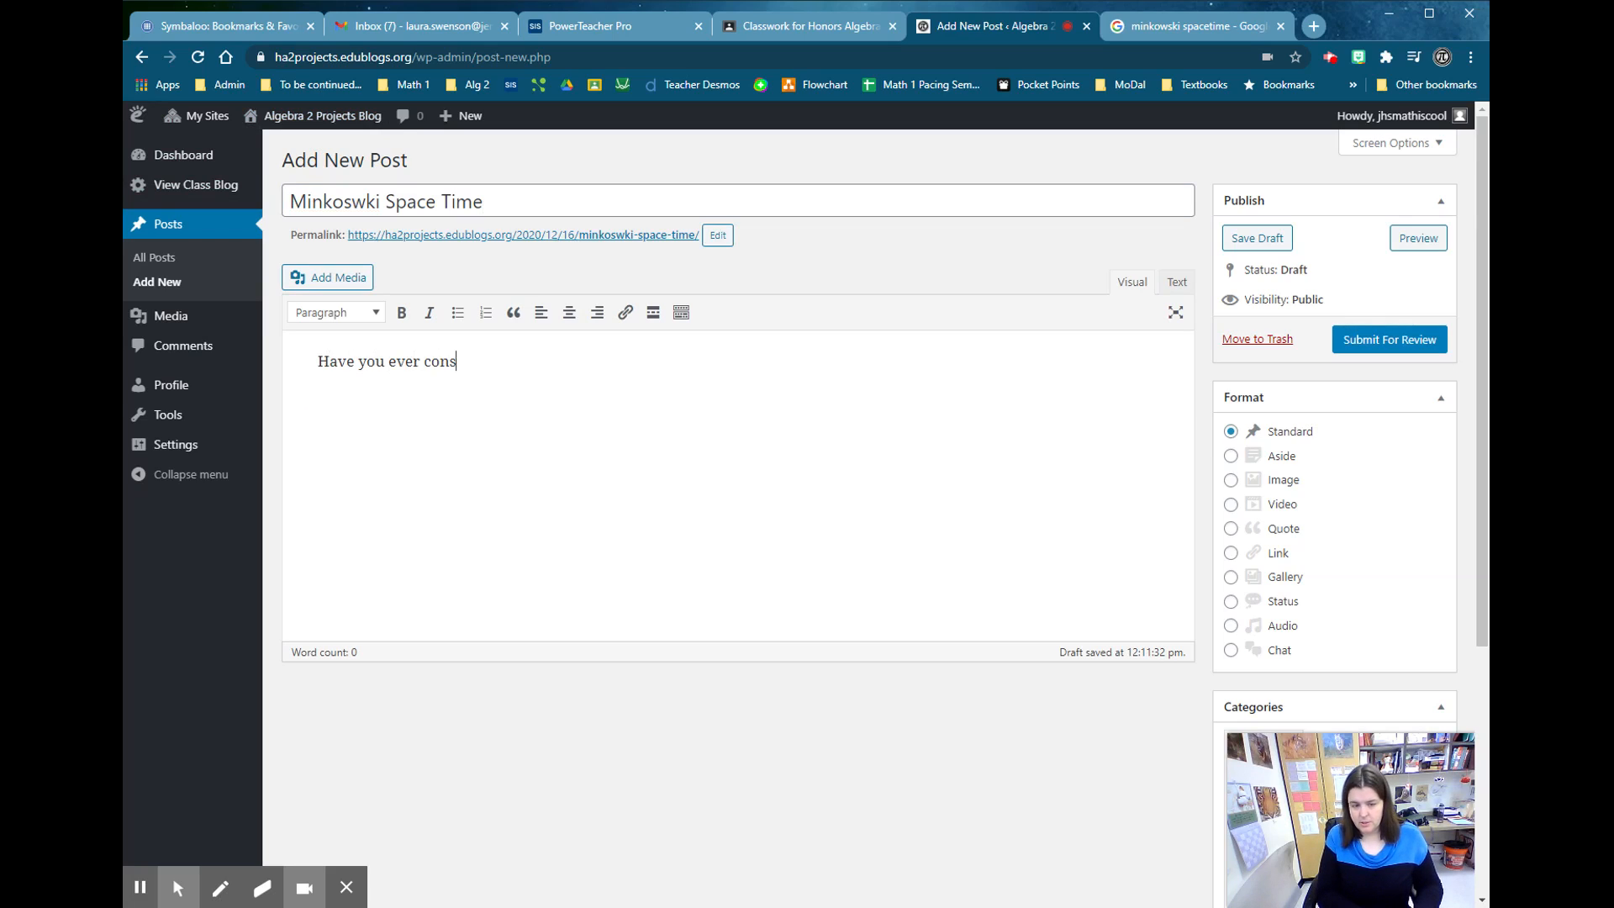
text(idered time from a di)
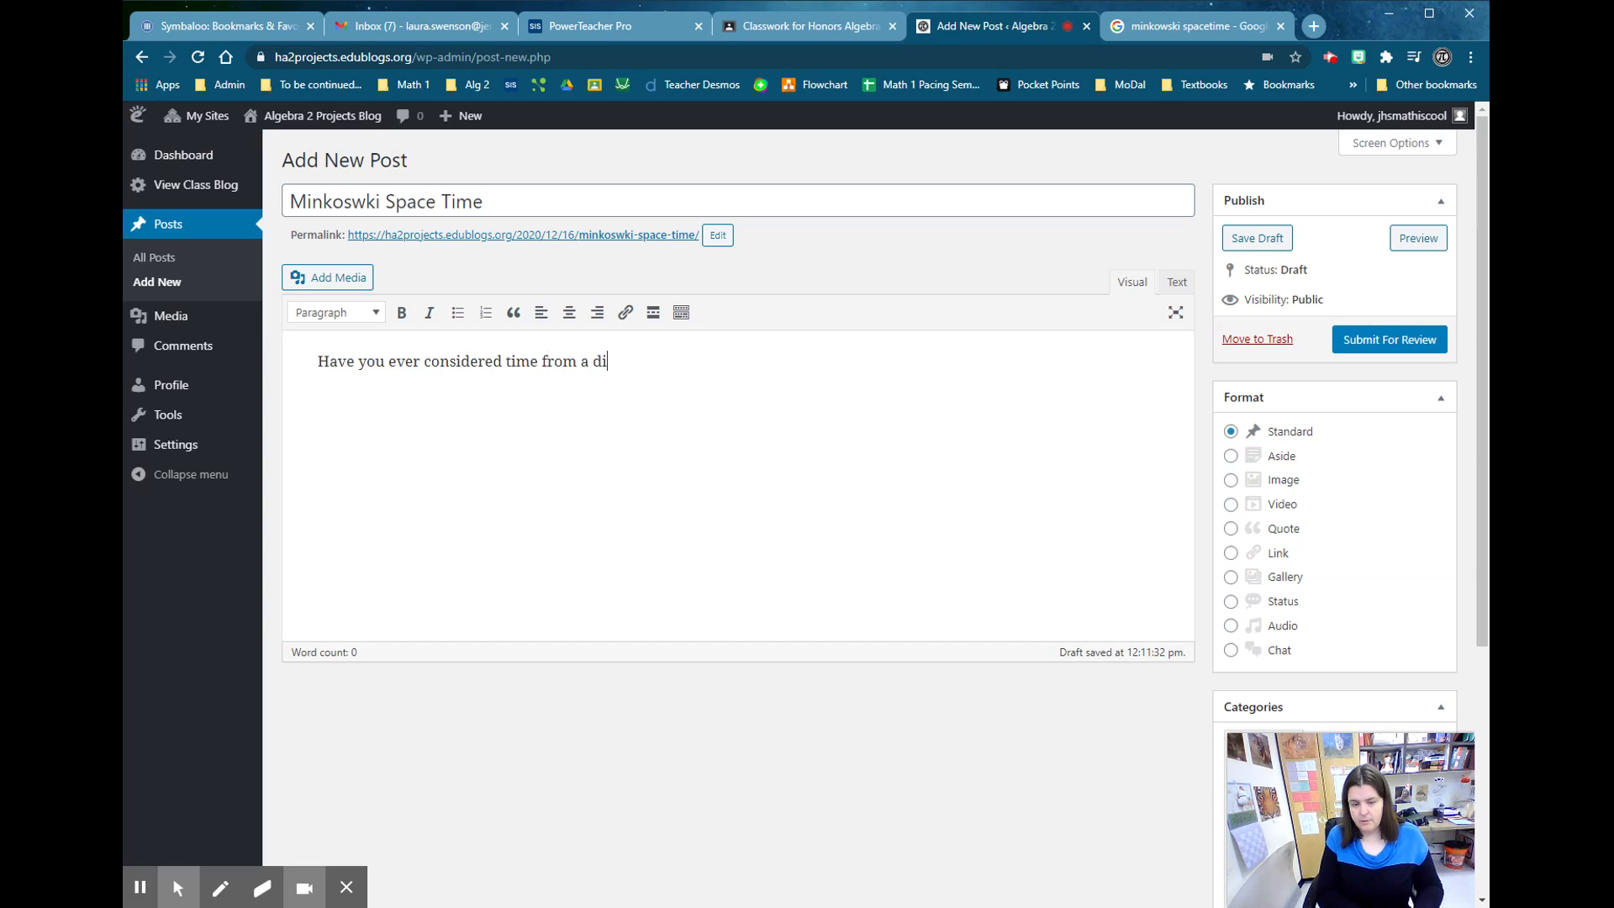
text(fferent perspecti)
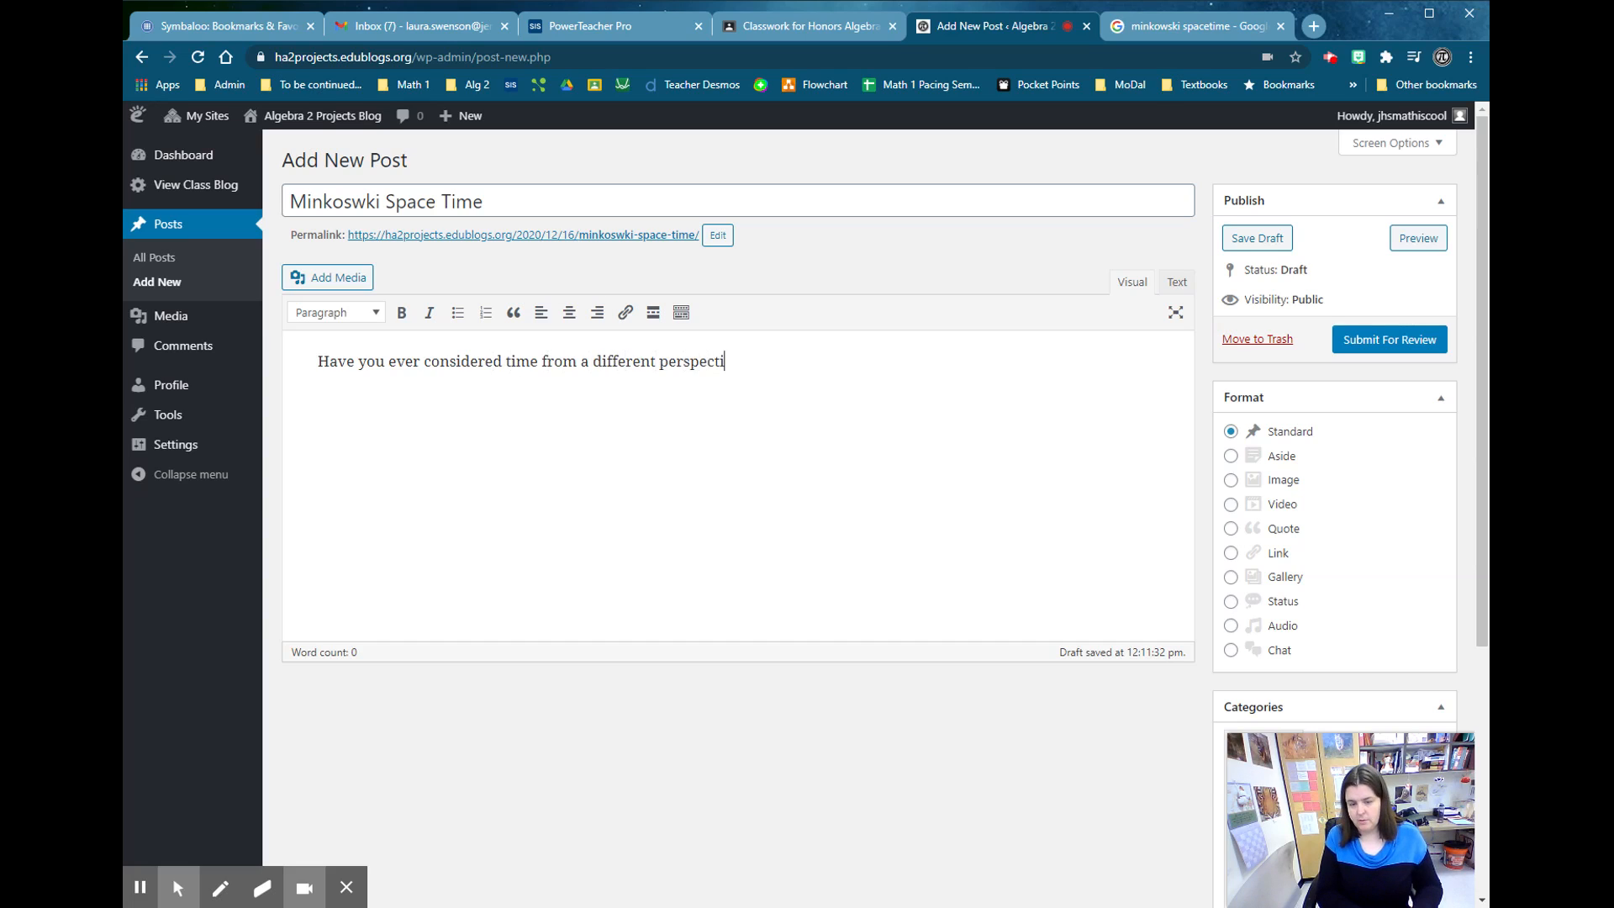
text(ve.)
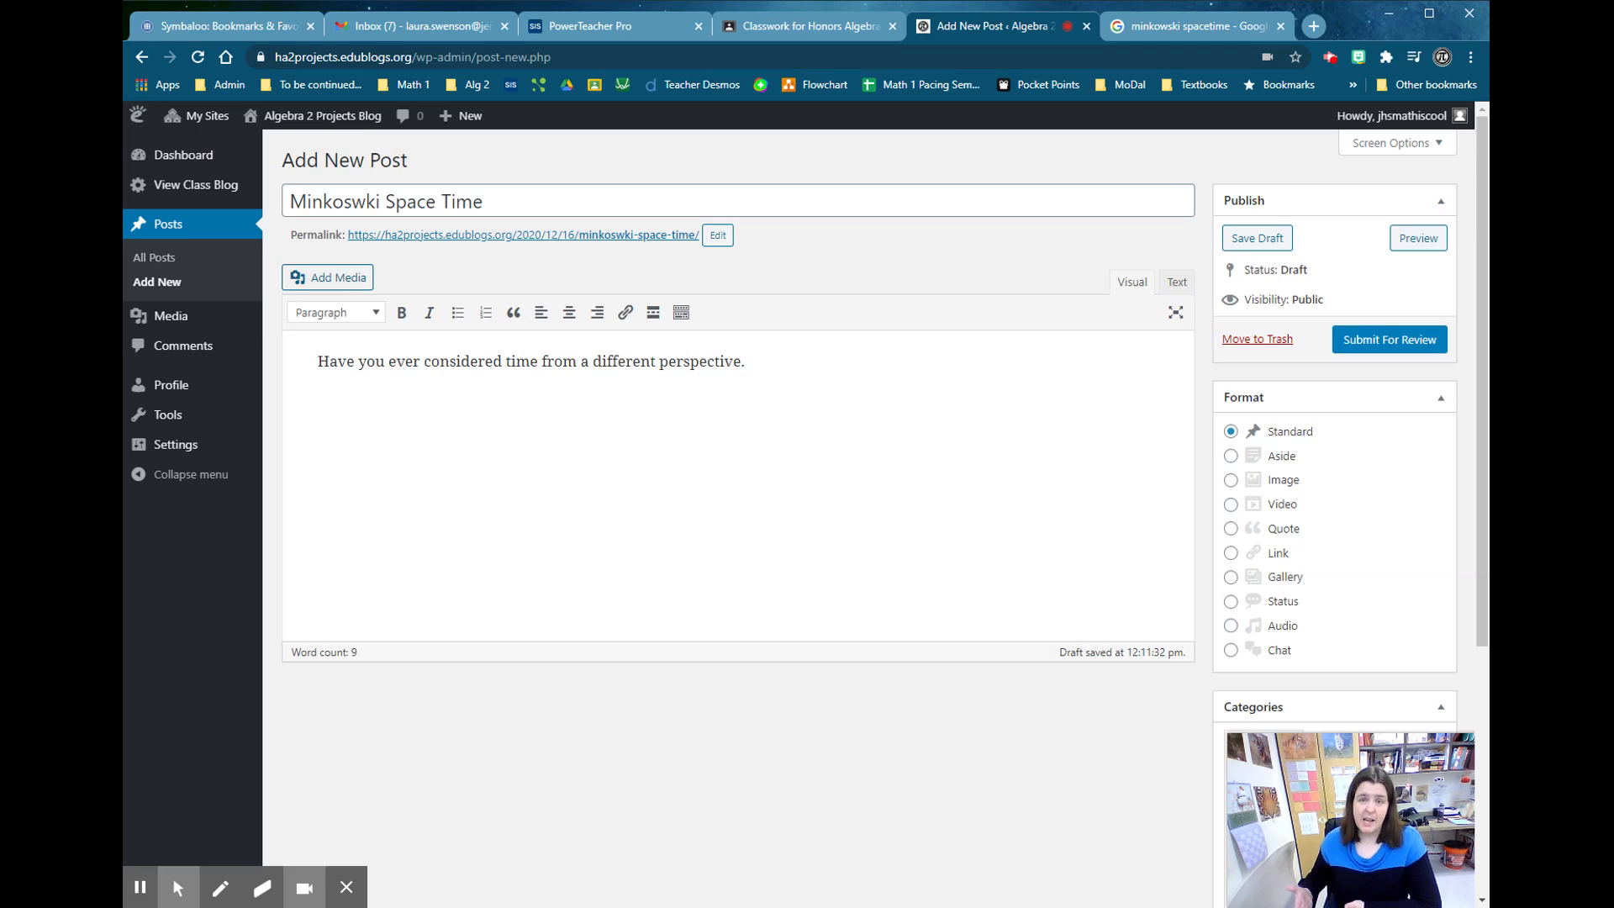
click(328, 283)
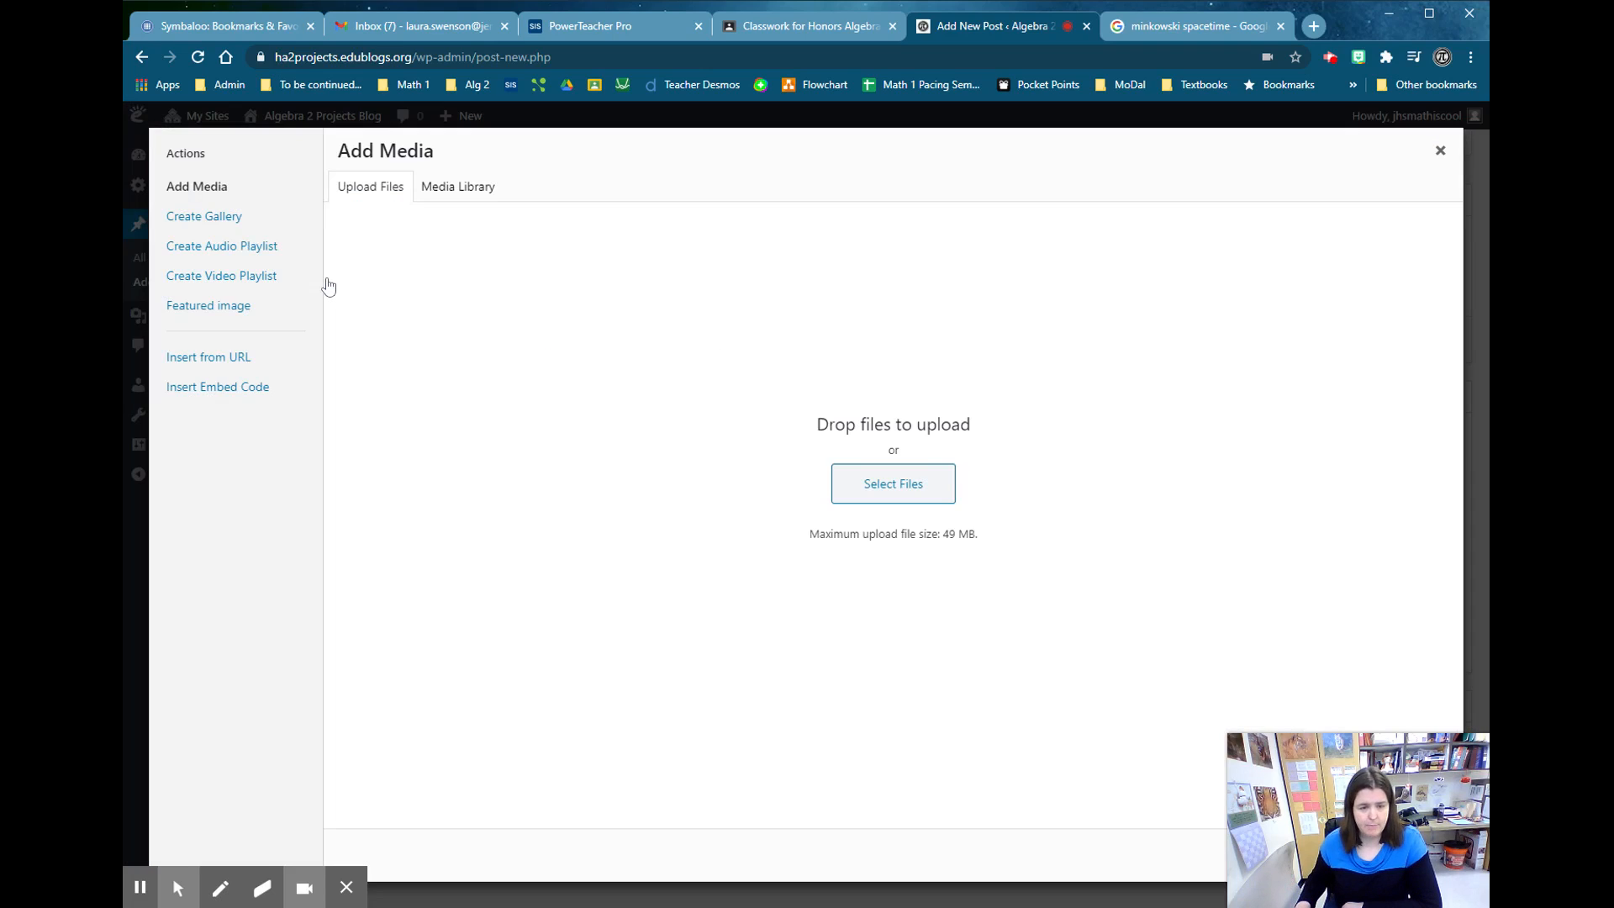
- Look through the file upload option and Media Library, then switch to the Insert from URL form
click(900, 494)
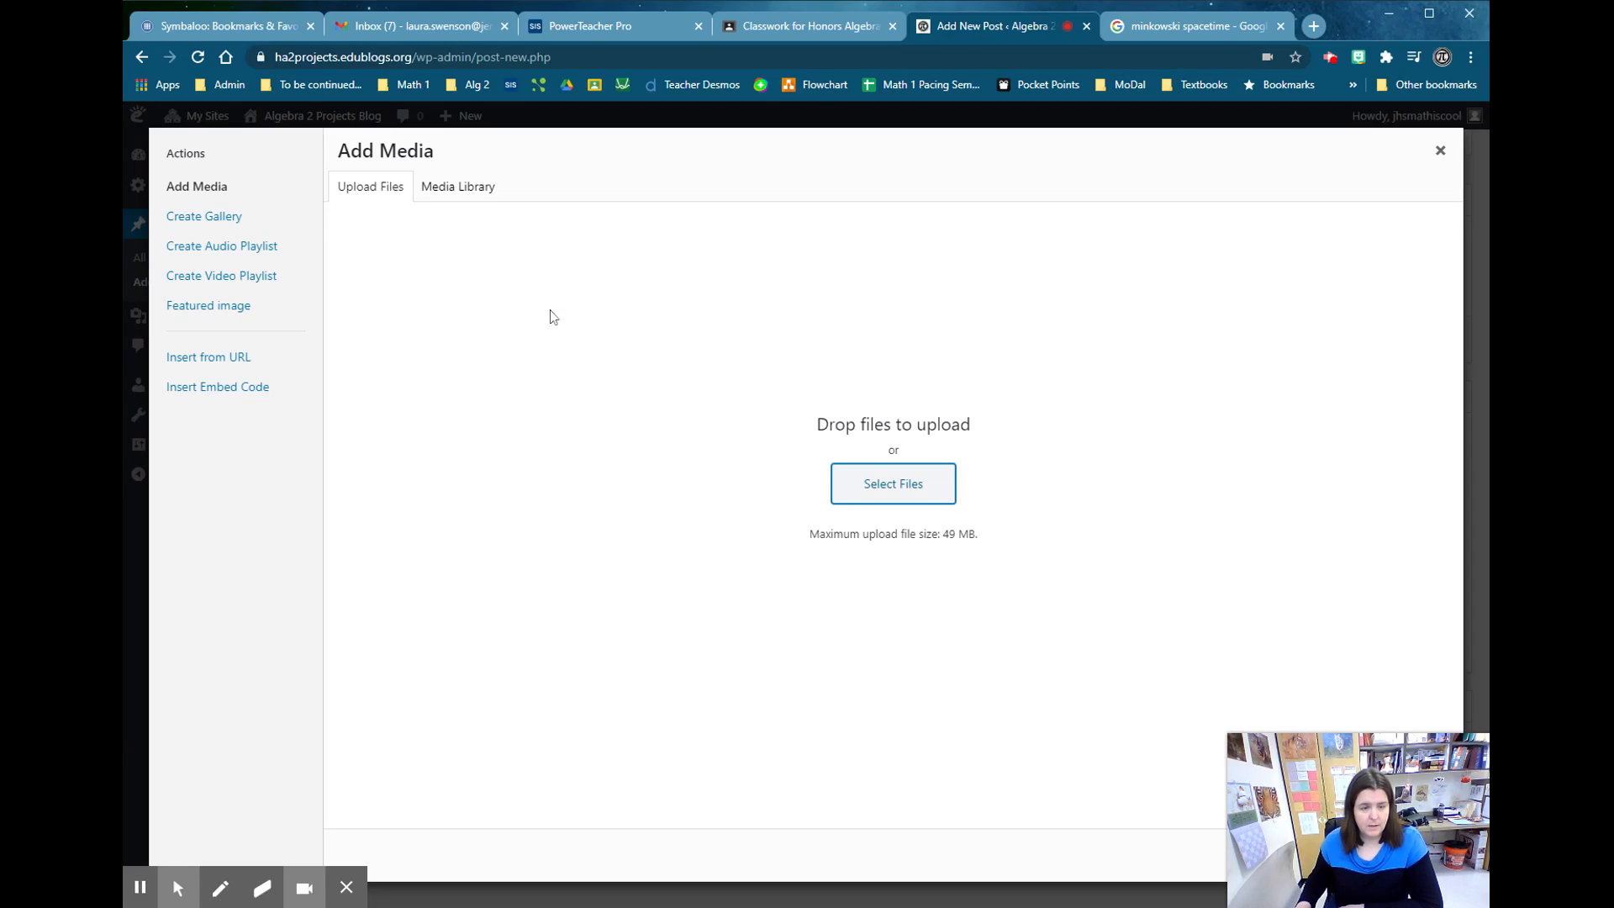
click(459, 191)
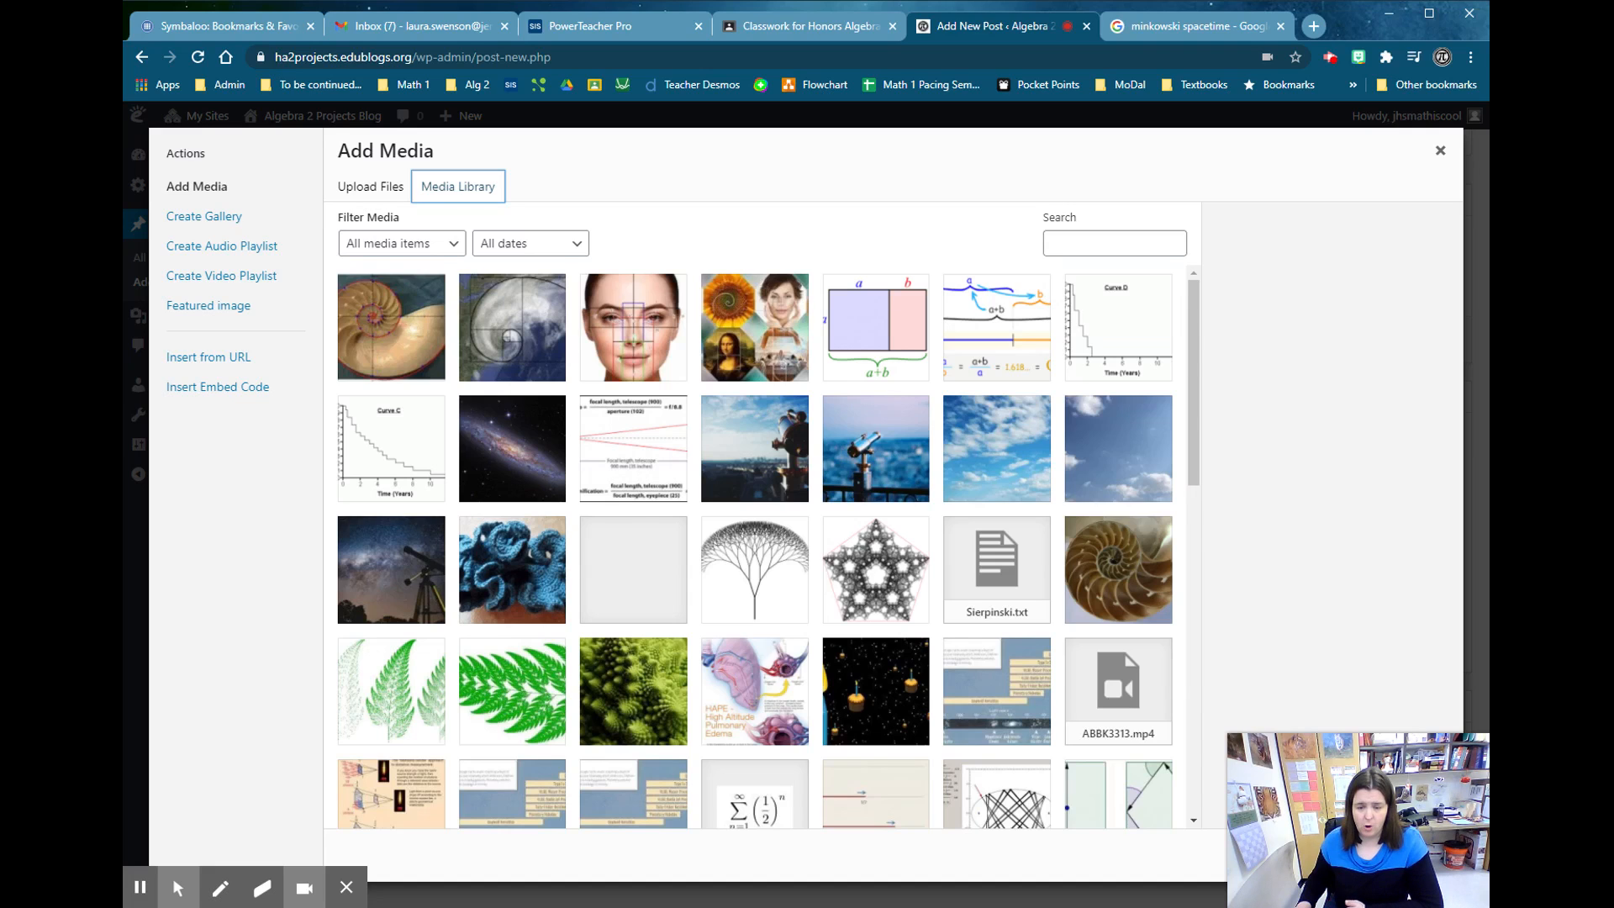
scroll(755, 546, down, 4)
scroll(755, 547, down, 7)
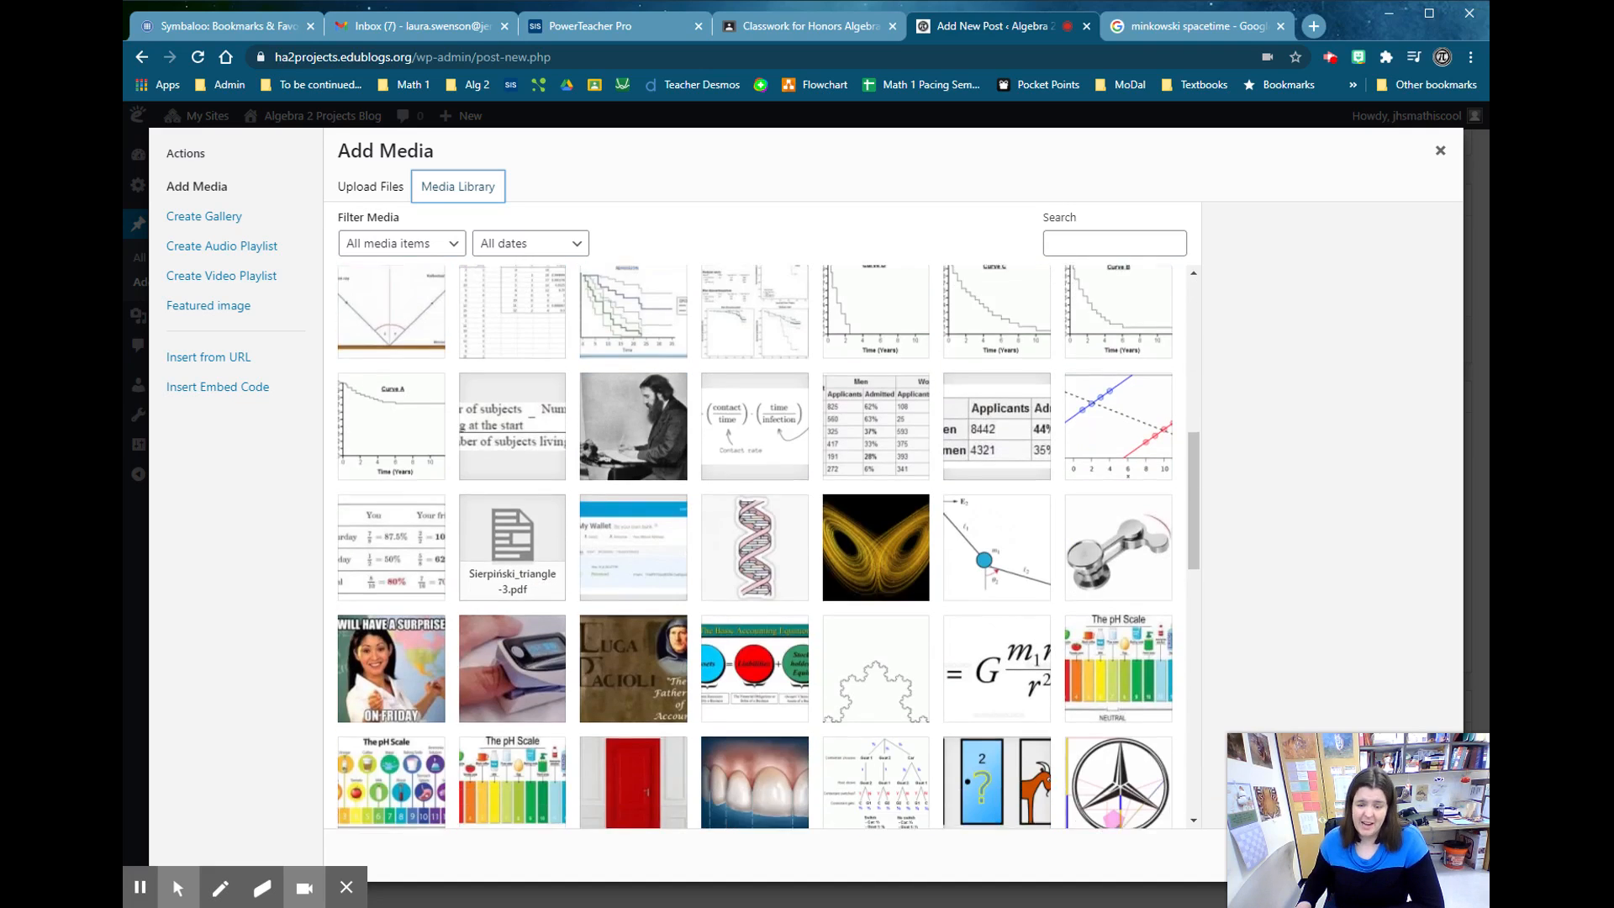
scroll(940, 476, down, 4)
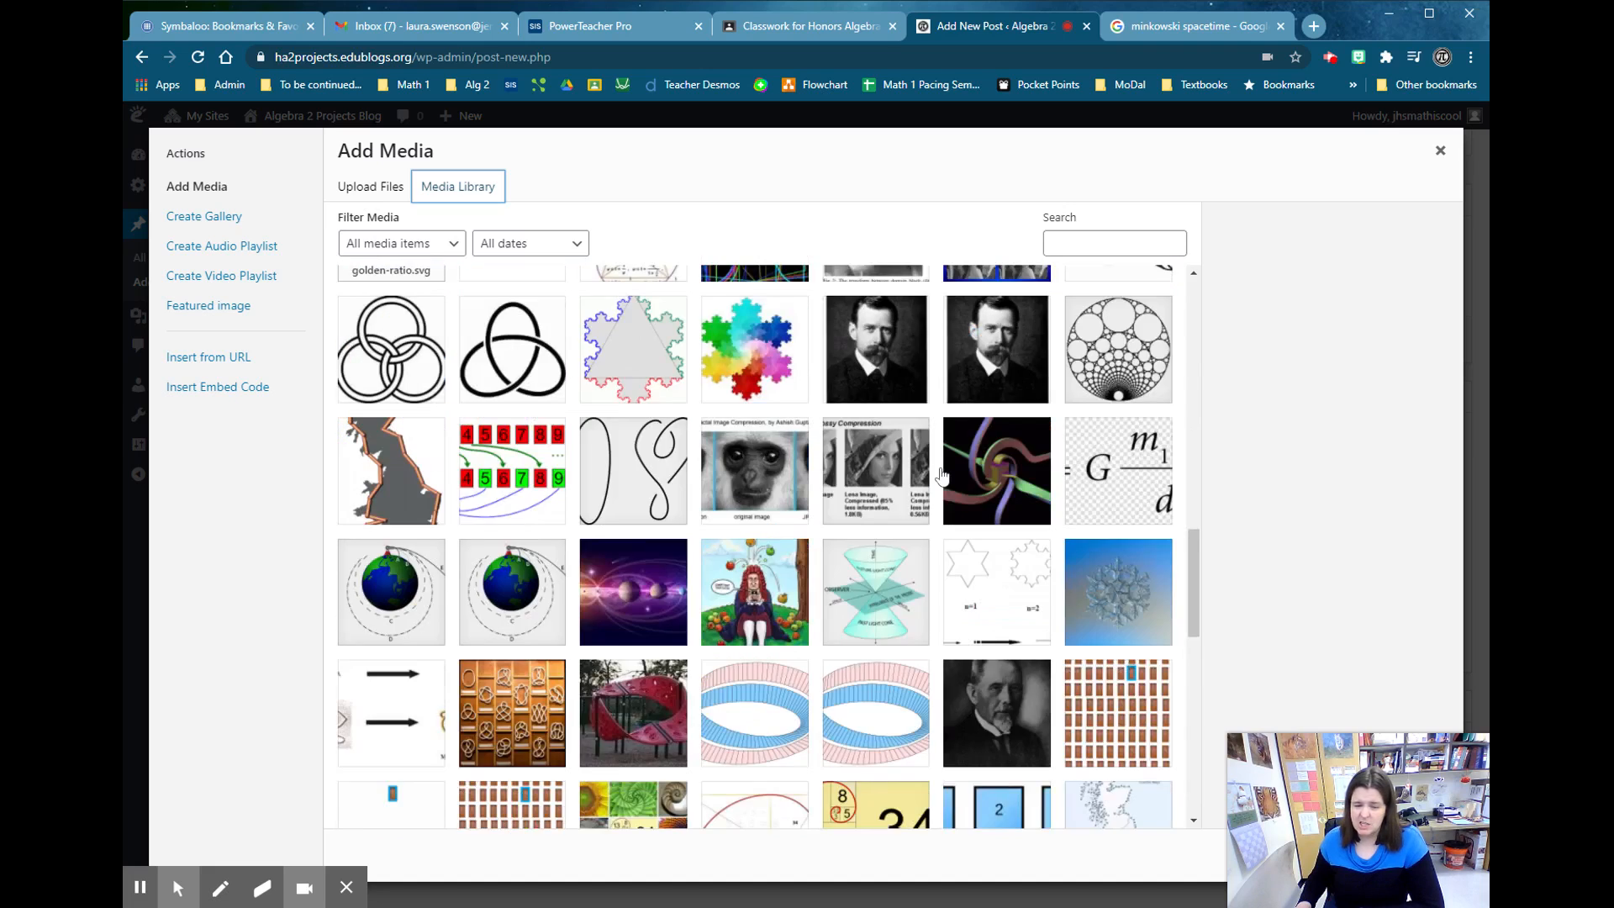
scroll(940, 476, up, 4)
scroll(785, 383, up, 10)
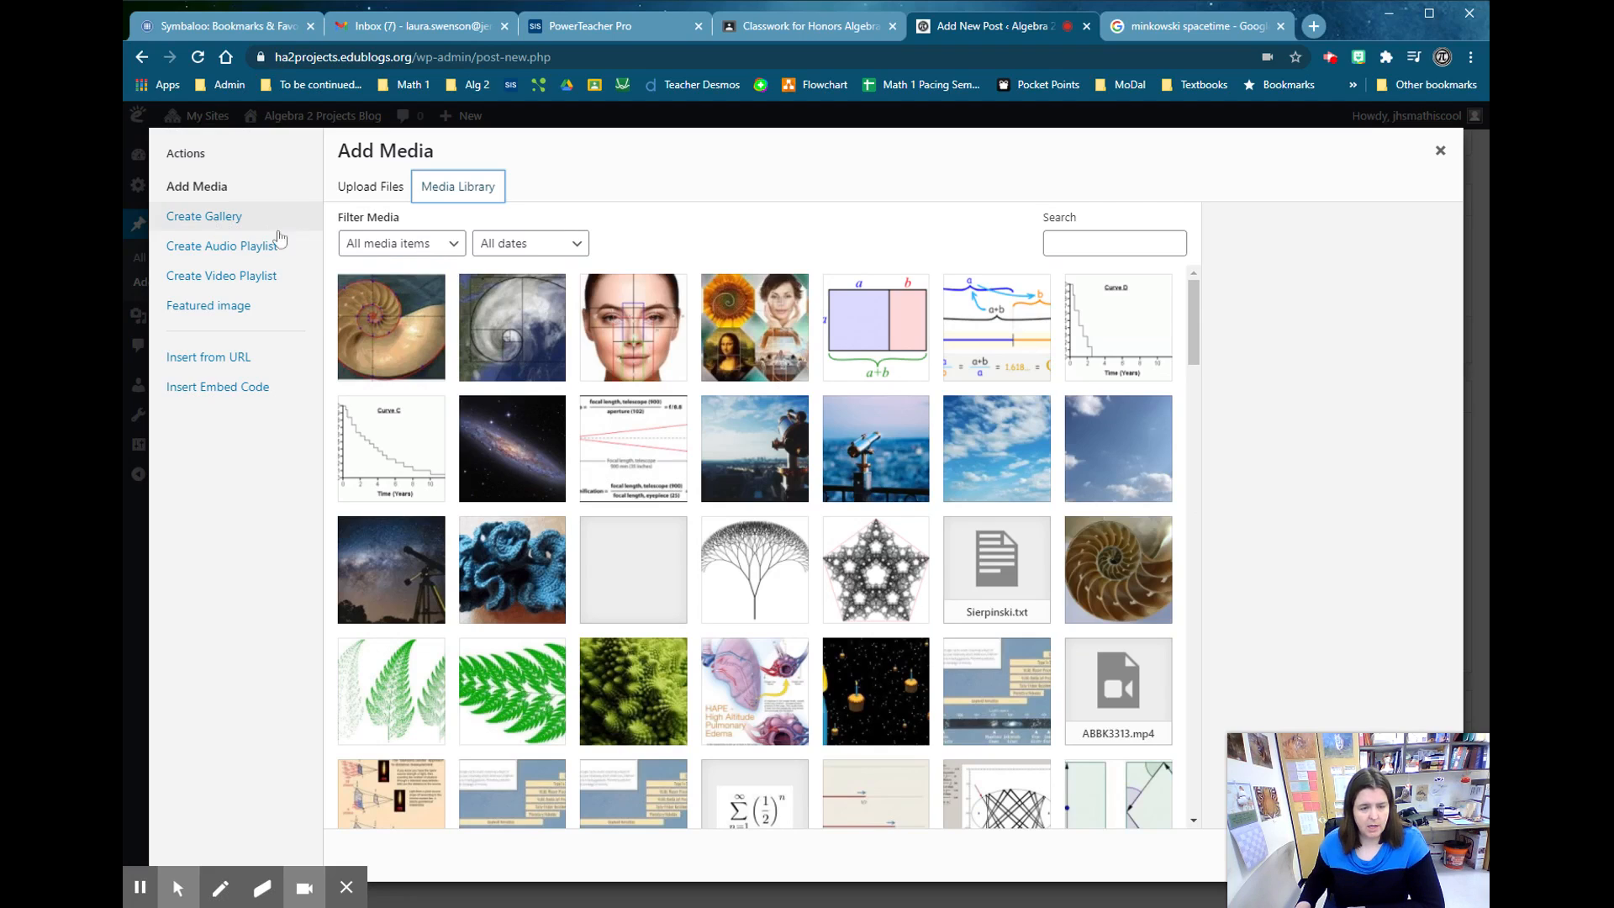
click(227, 358)
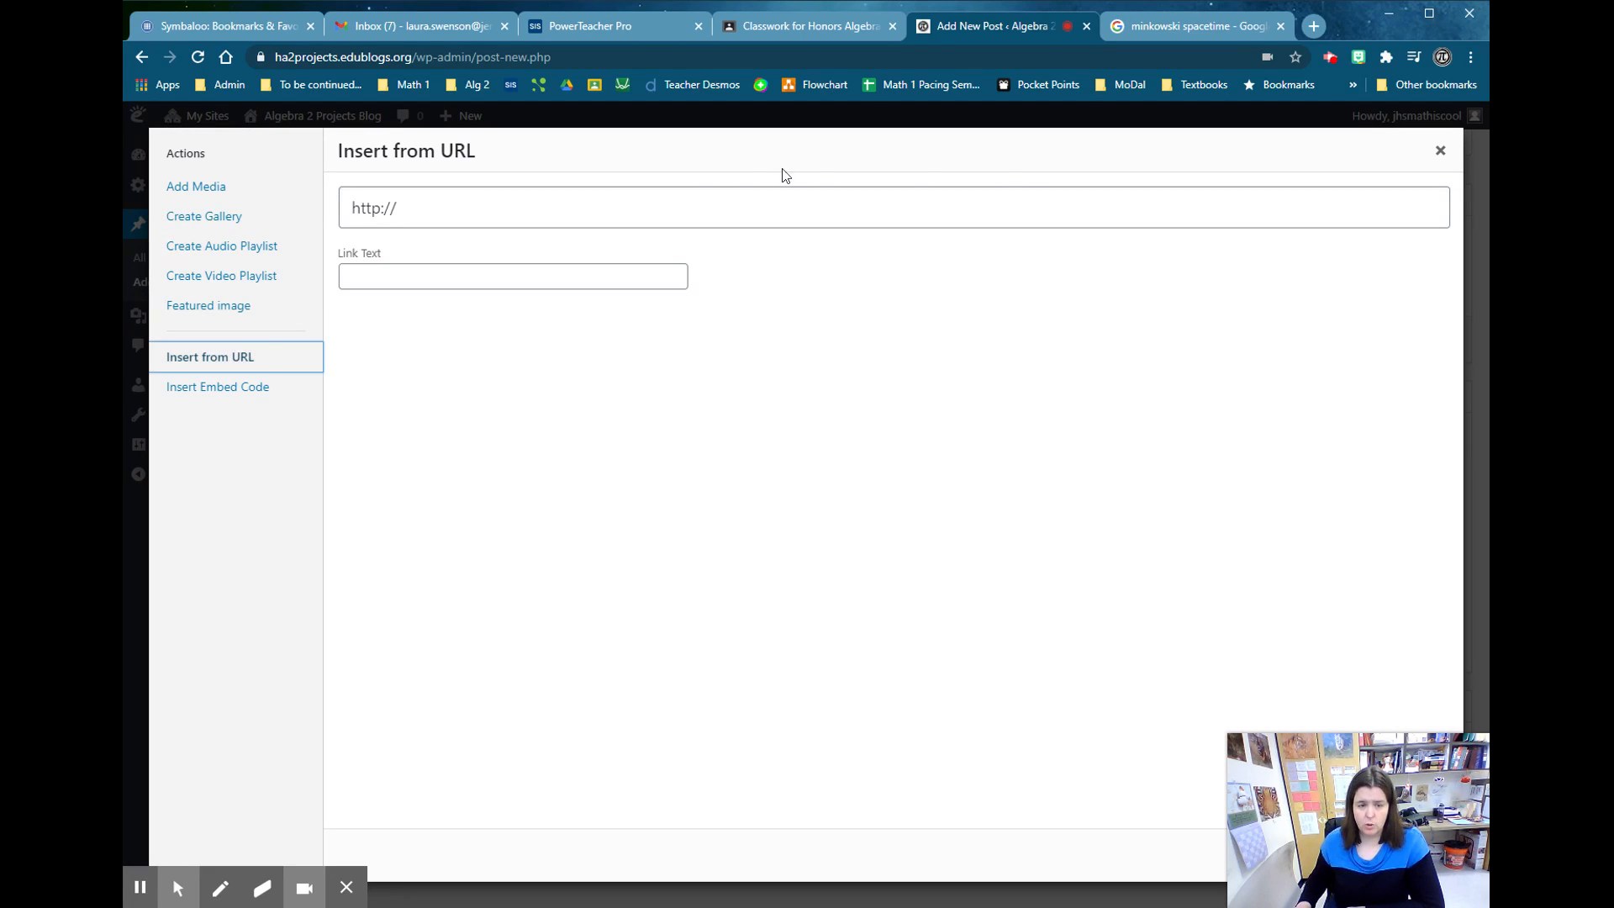
click(1199, 31)
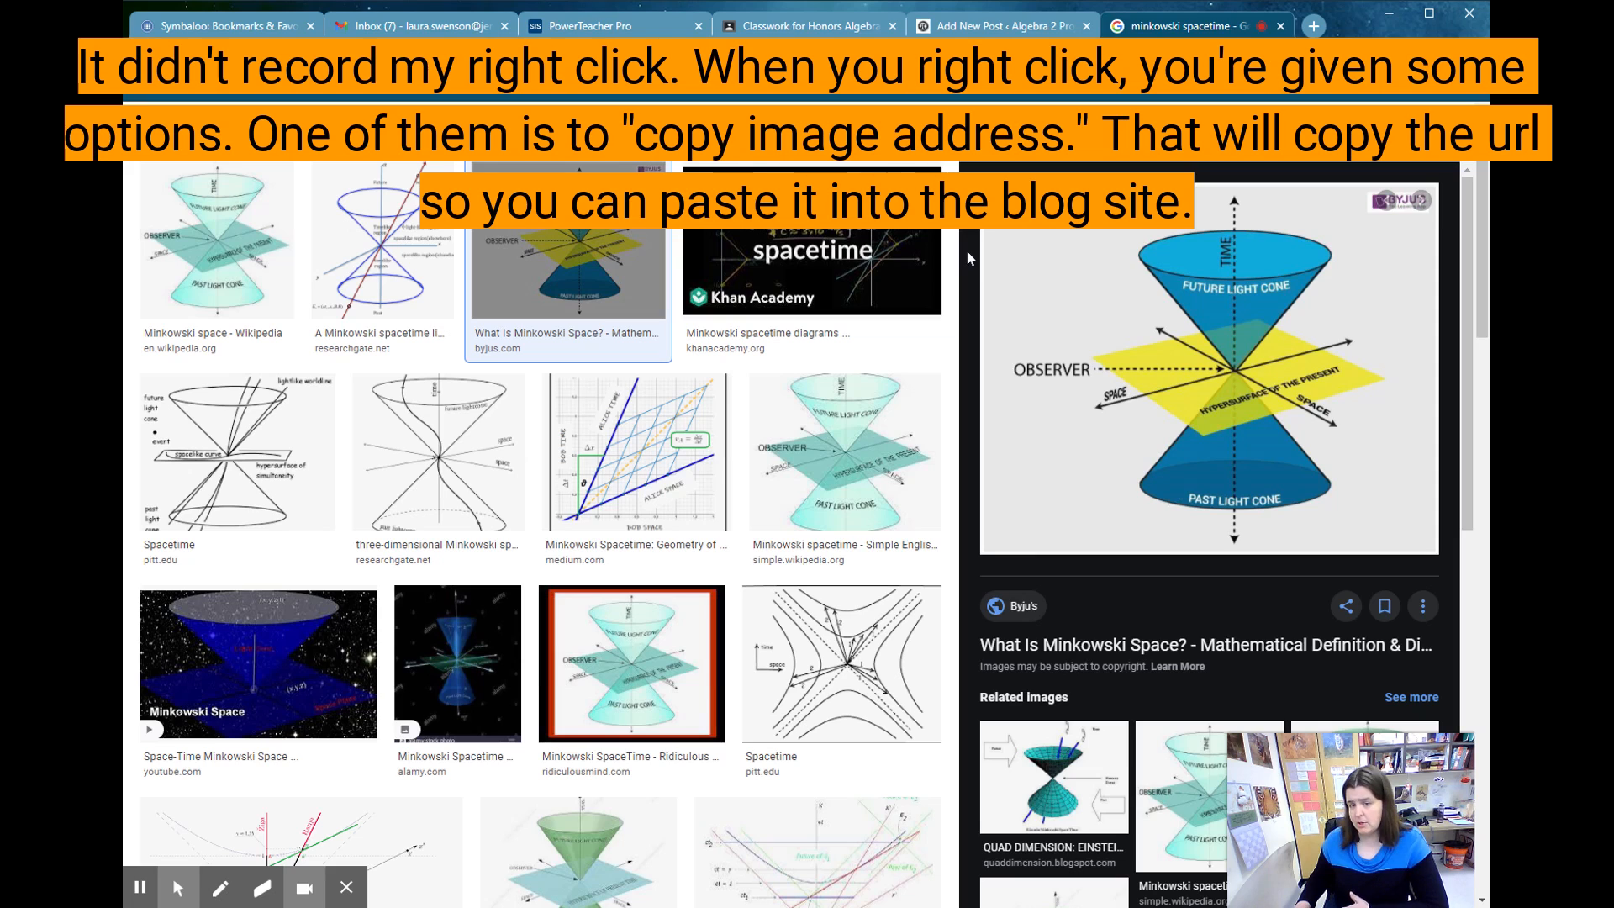
click(968, 28)
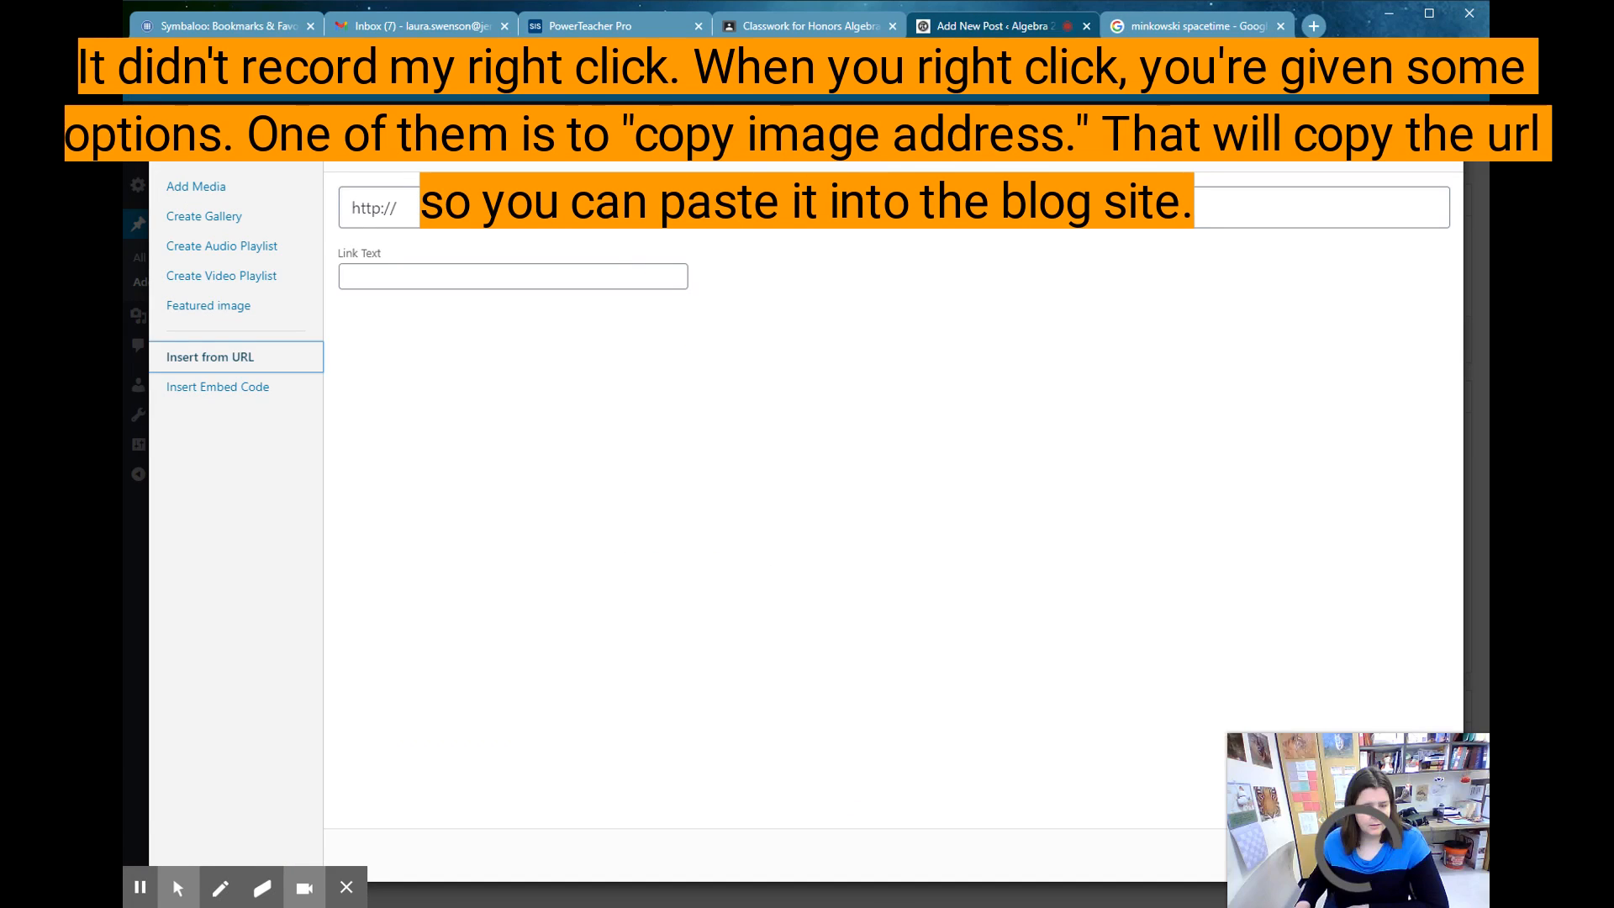
click(399, 208)
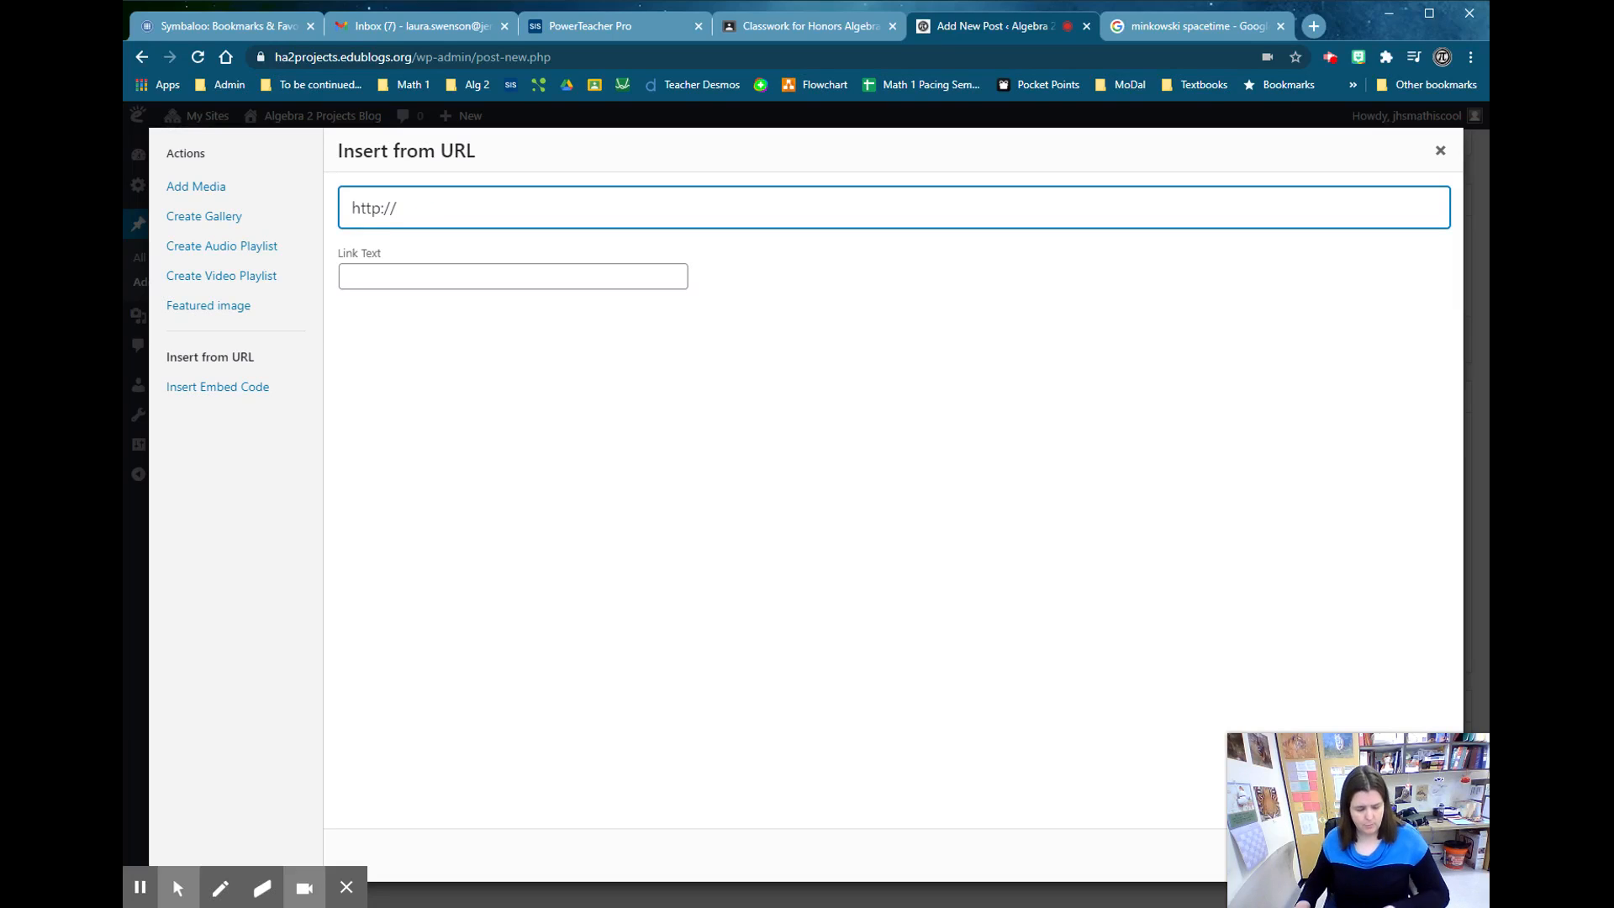
- Replace the placeholder address with the pasted phyics.jpg light-cone image URL
key(ctrl+a)
key(BackSpace)
text(https://cdn1.byjus.com/wp-content/uploads/2018/11/physics/wp-content/uploads/2018/02/phyics.jpg)
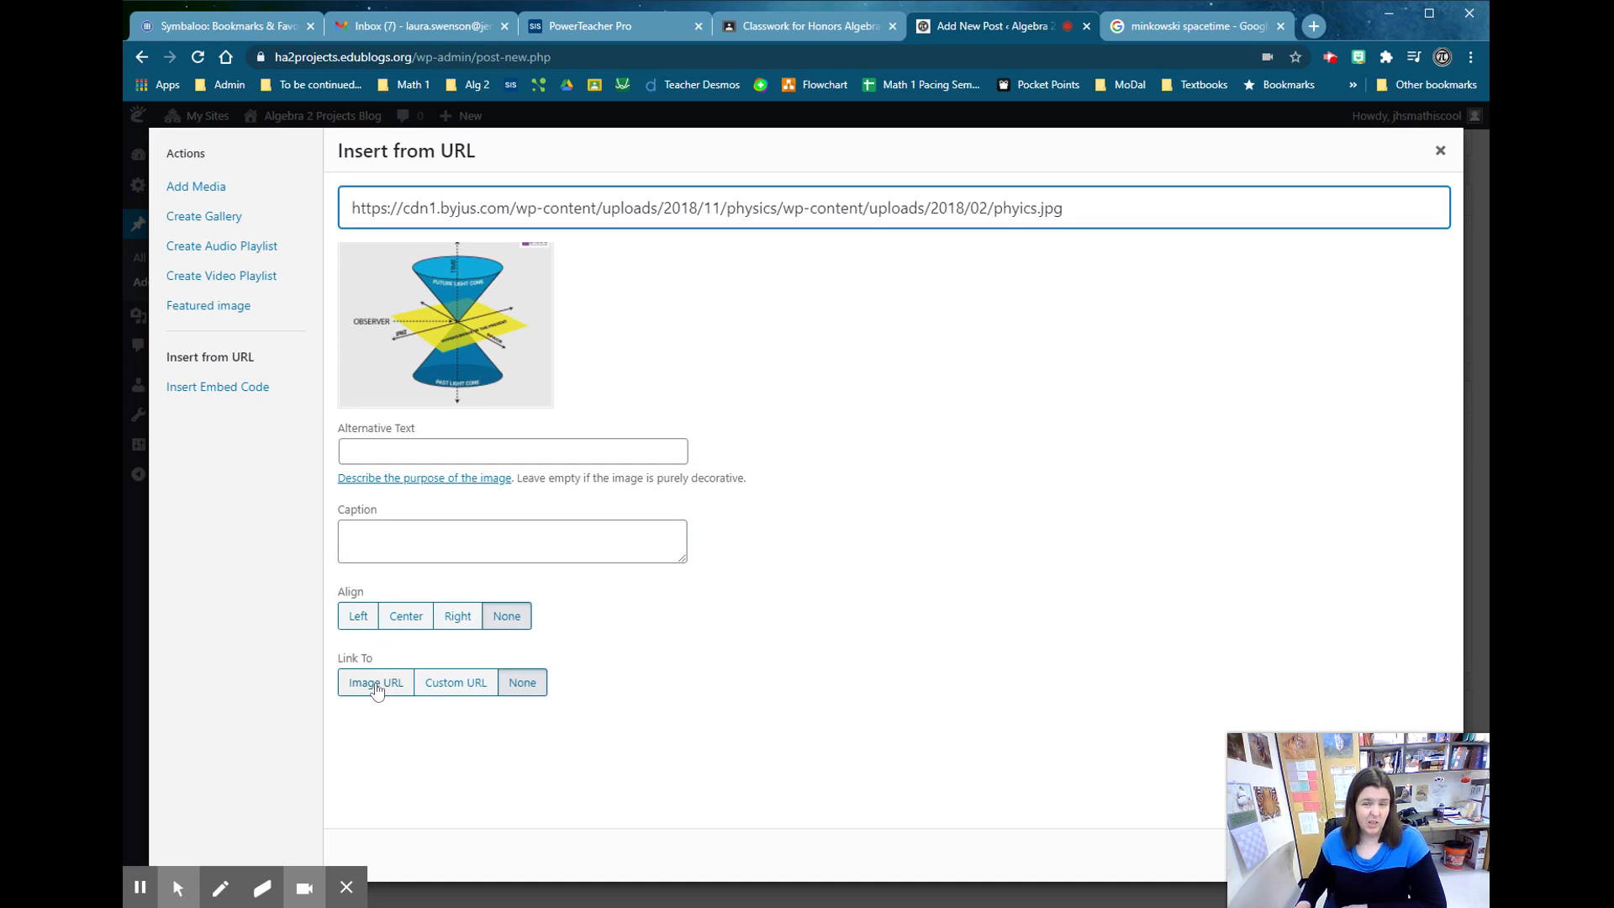
- Try the Center, Left and Right alignments, leave the image at None, and reveal the window's bottom
click(404, 621)
click(365, 620)
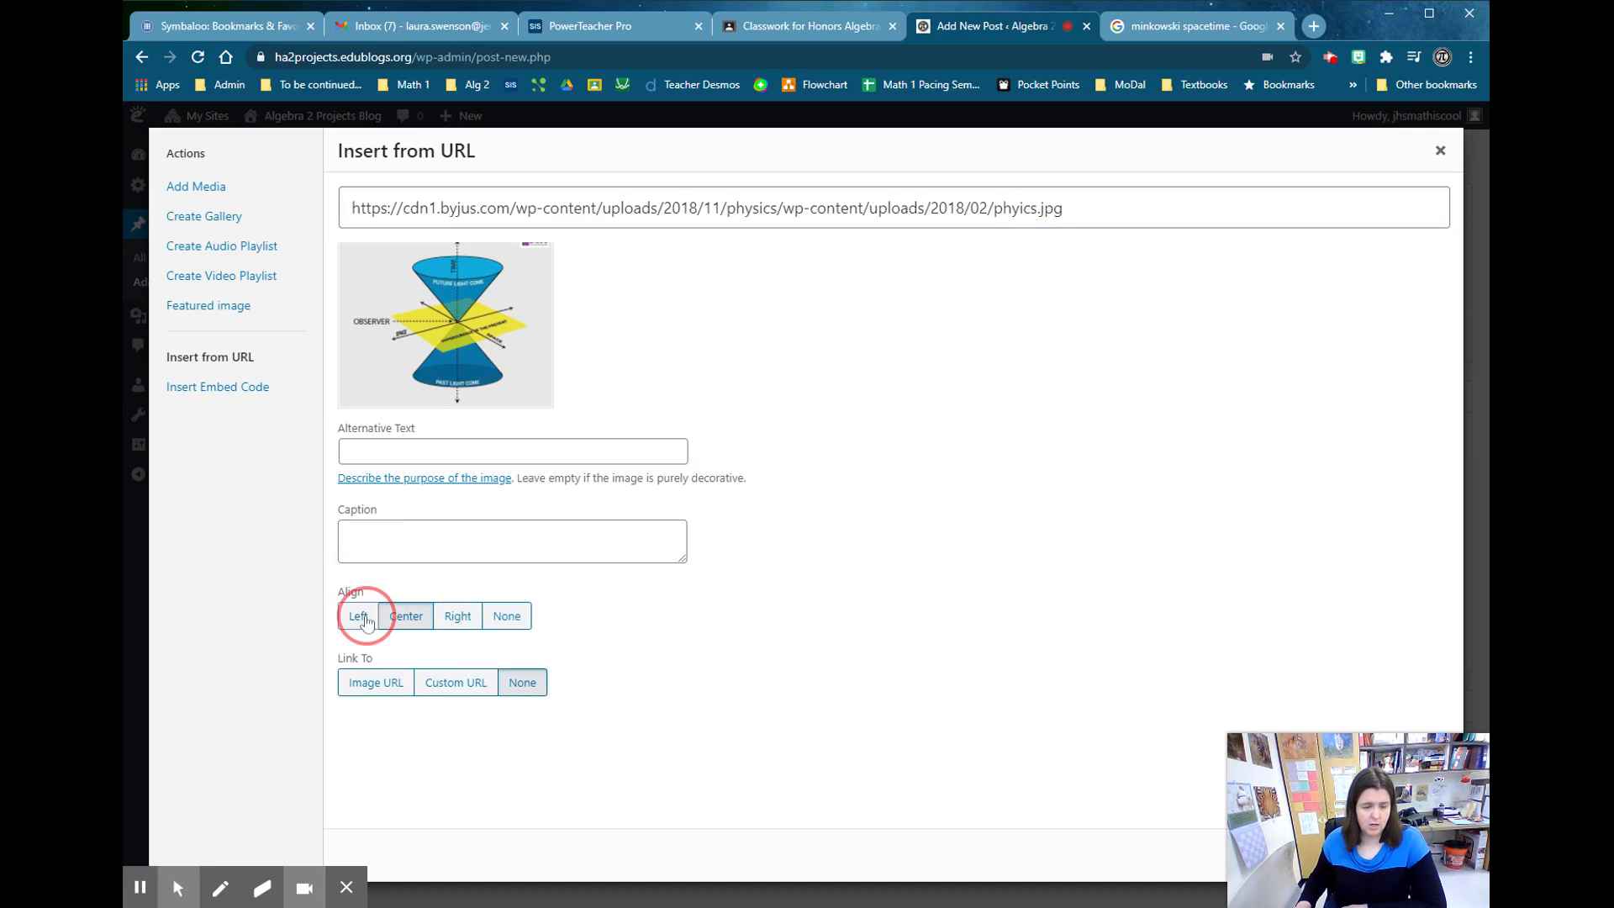
click(467, 623)
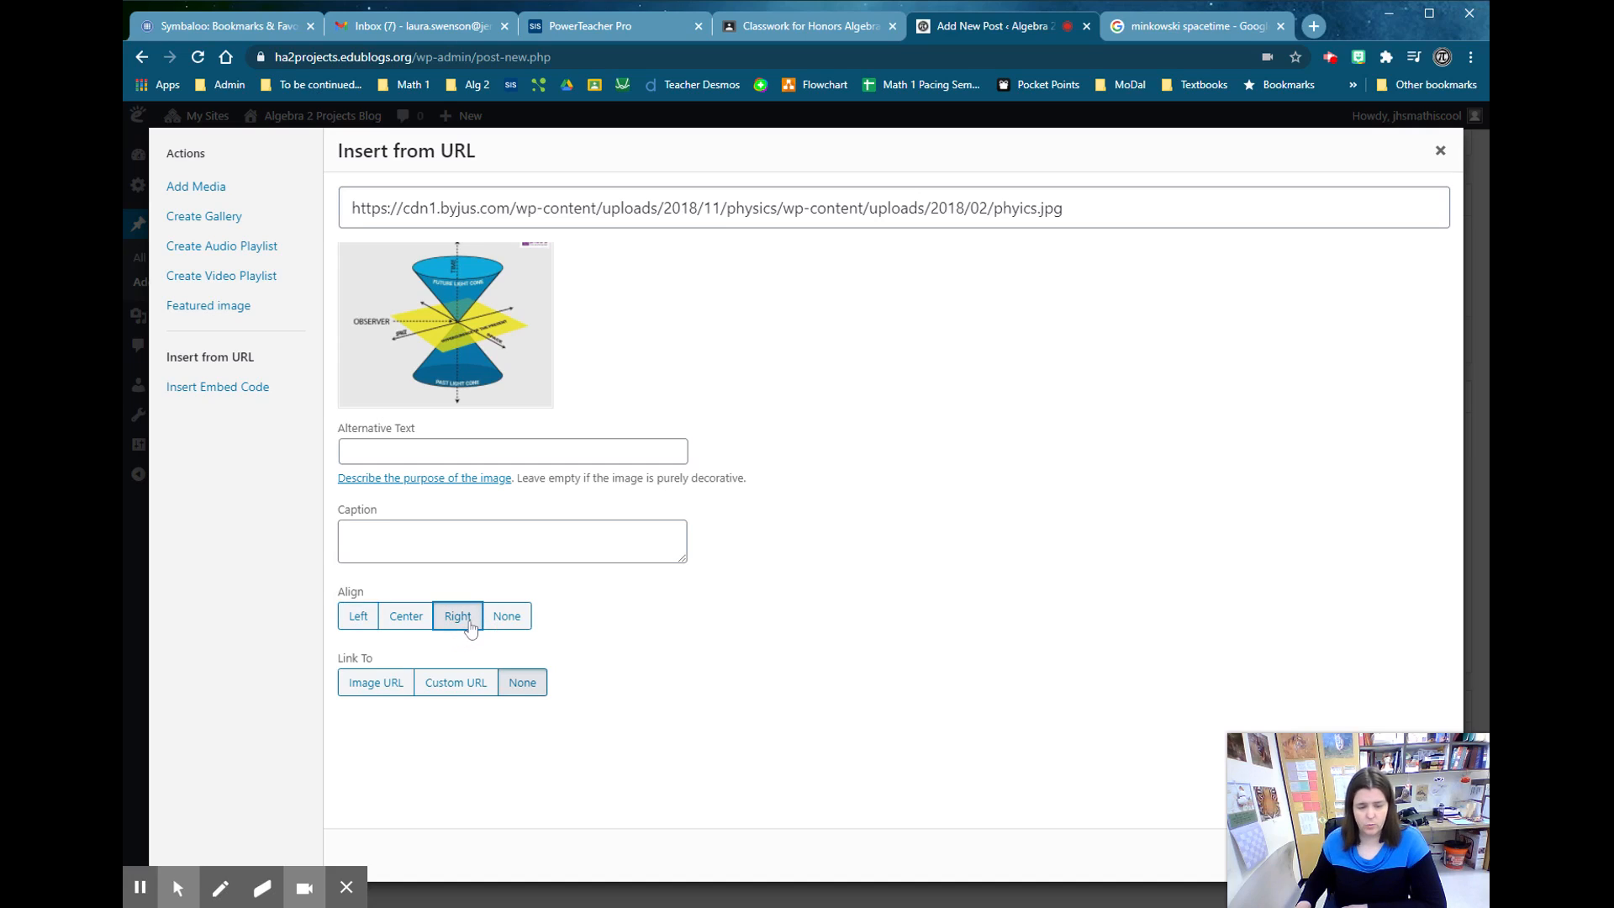
click(508, 622)
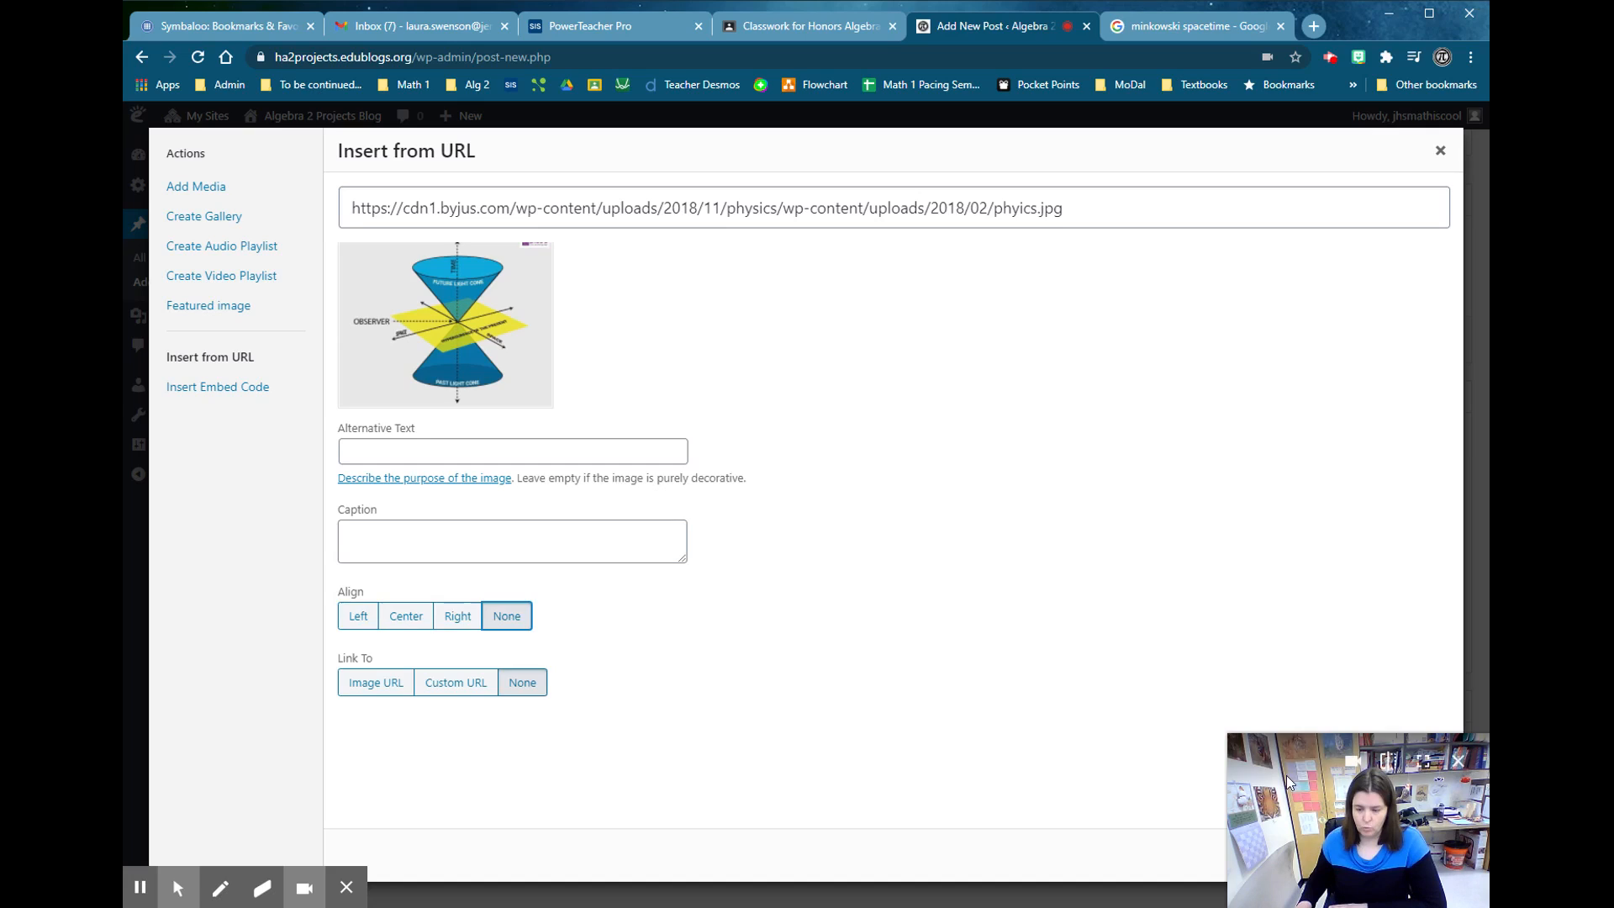
key(ctrl+a)
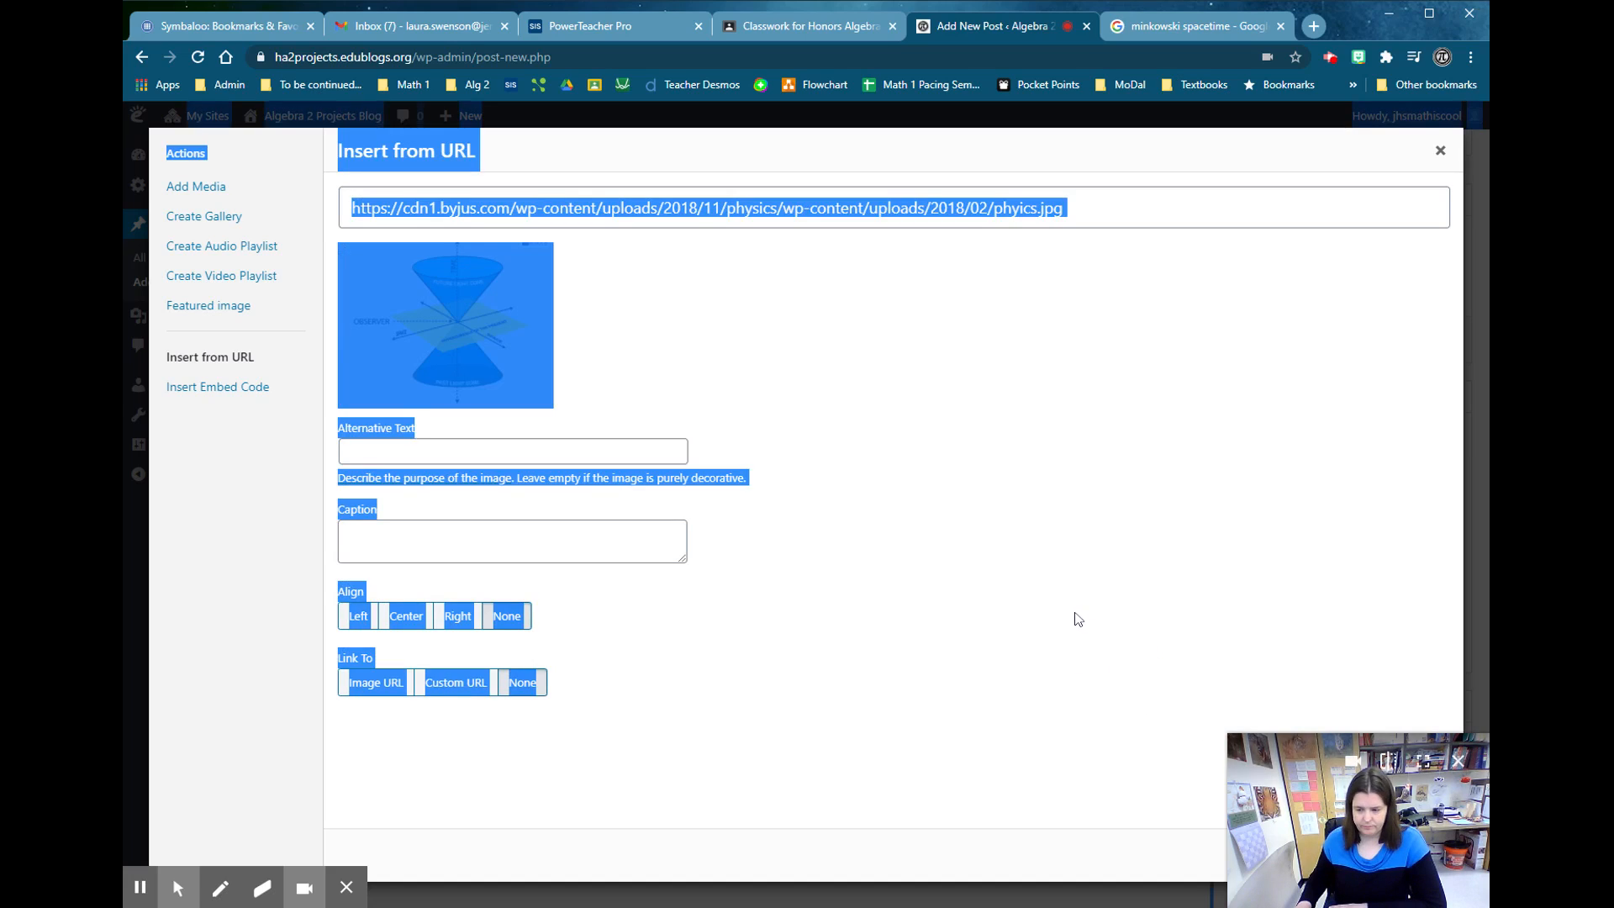
drag(1351, 814, 988, 692)
click(1327, 751)
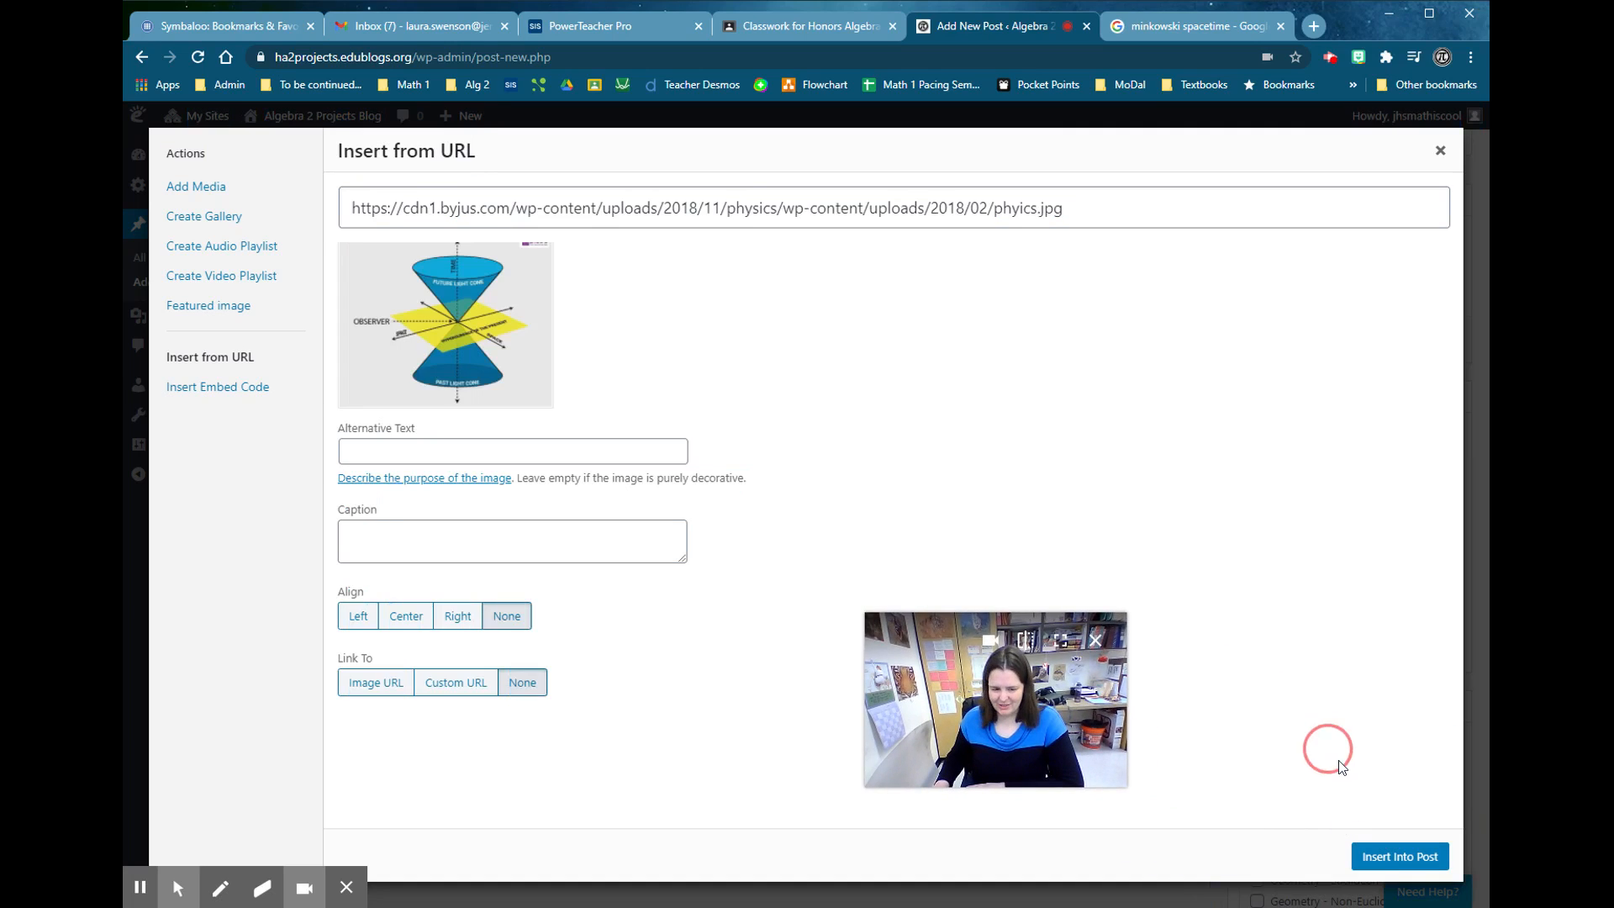
- Insert the light-cone image and type 'Here is a link for more informaiton.' beneath it, capitalizing the H
click(1387, 858)
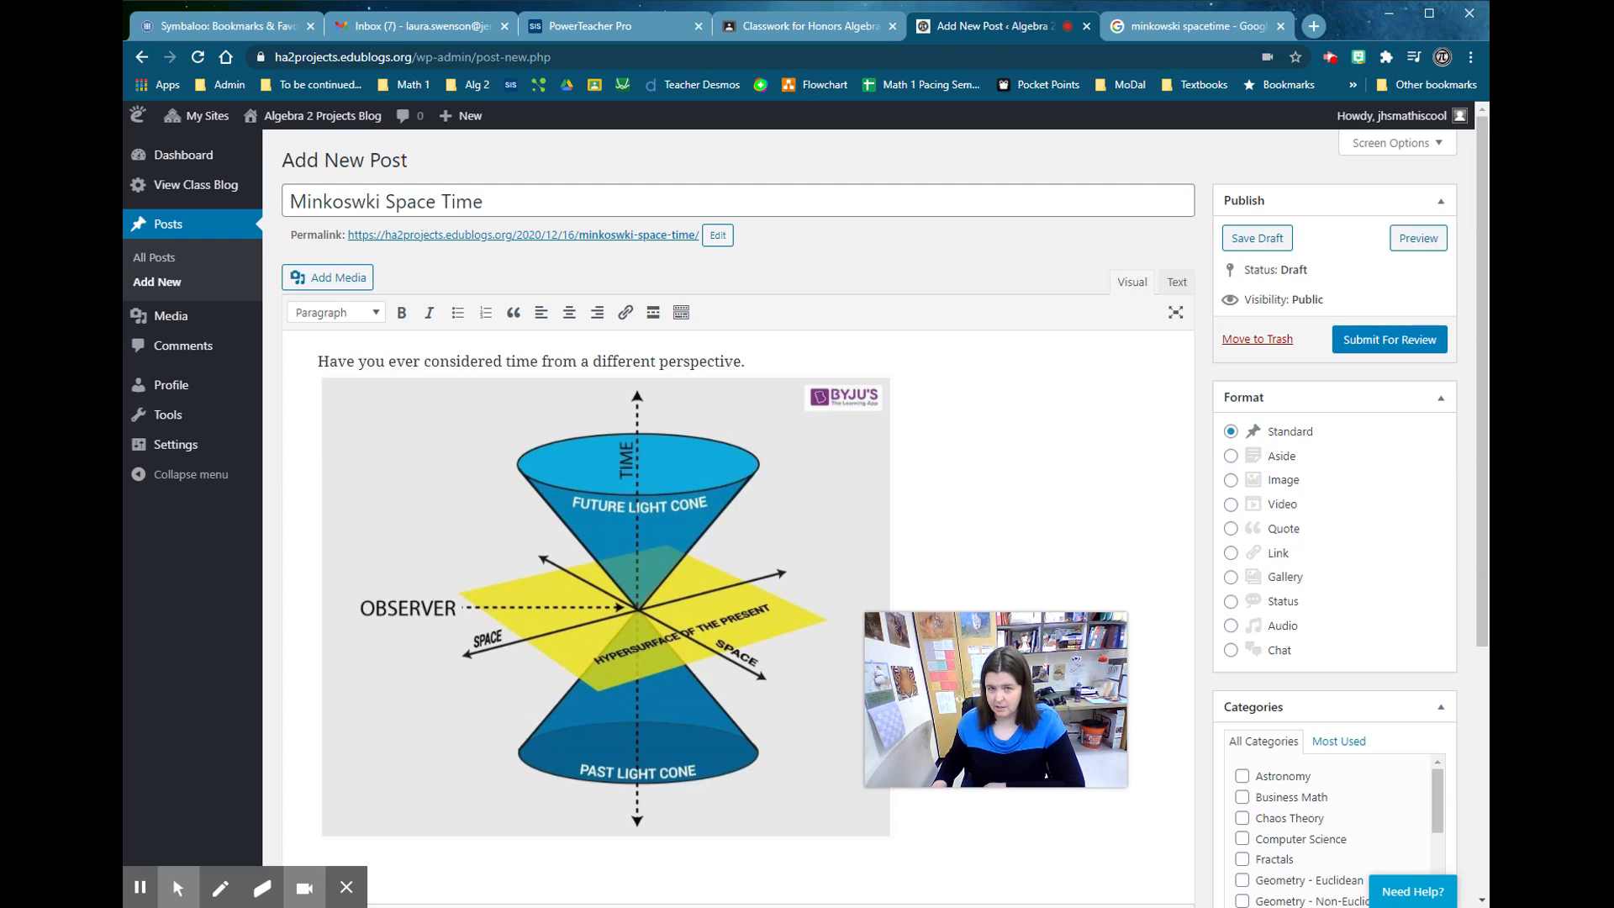
key(Return)
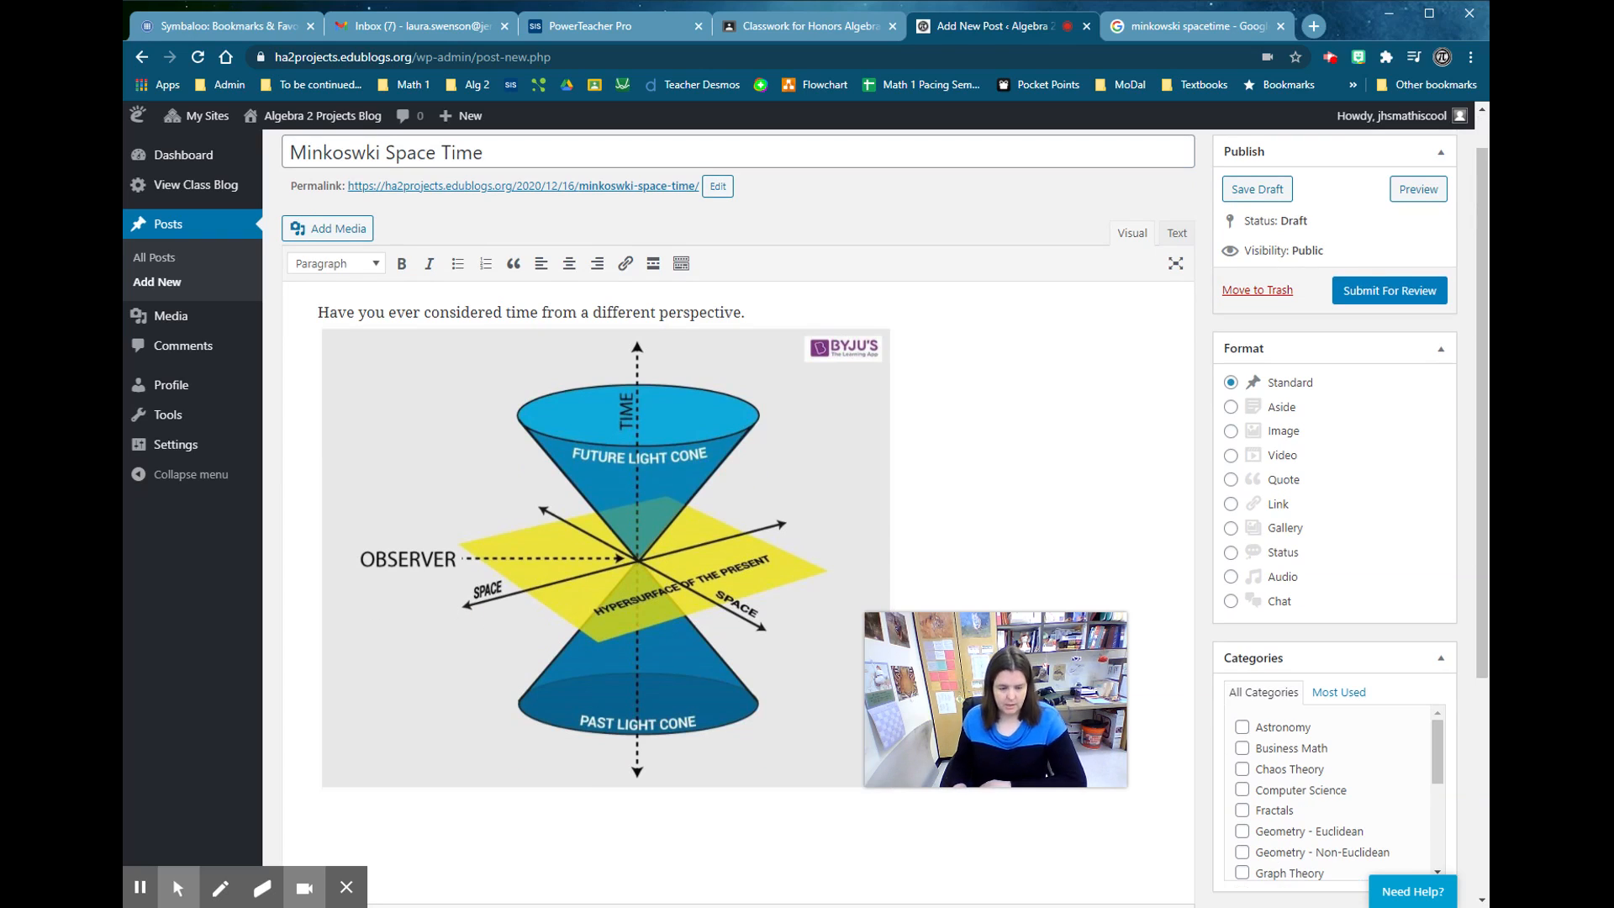
text(here i)
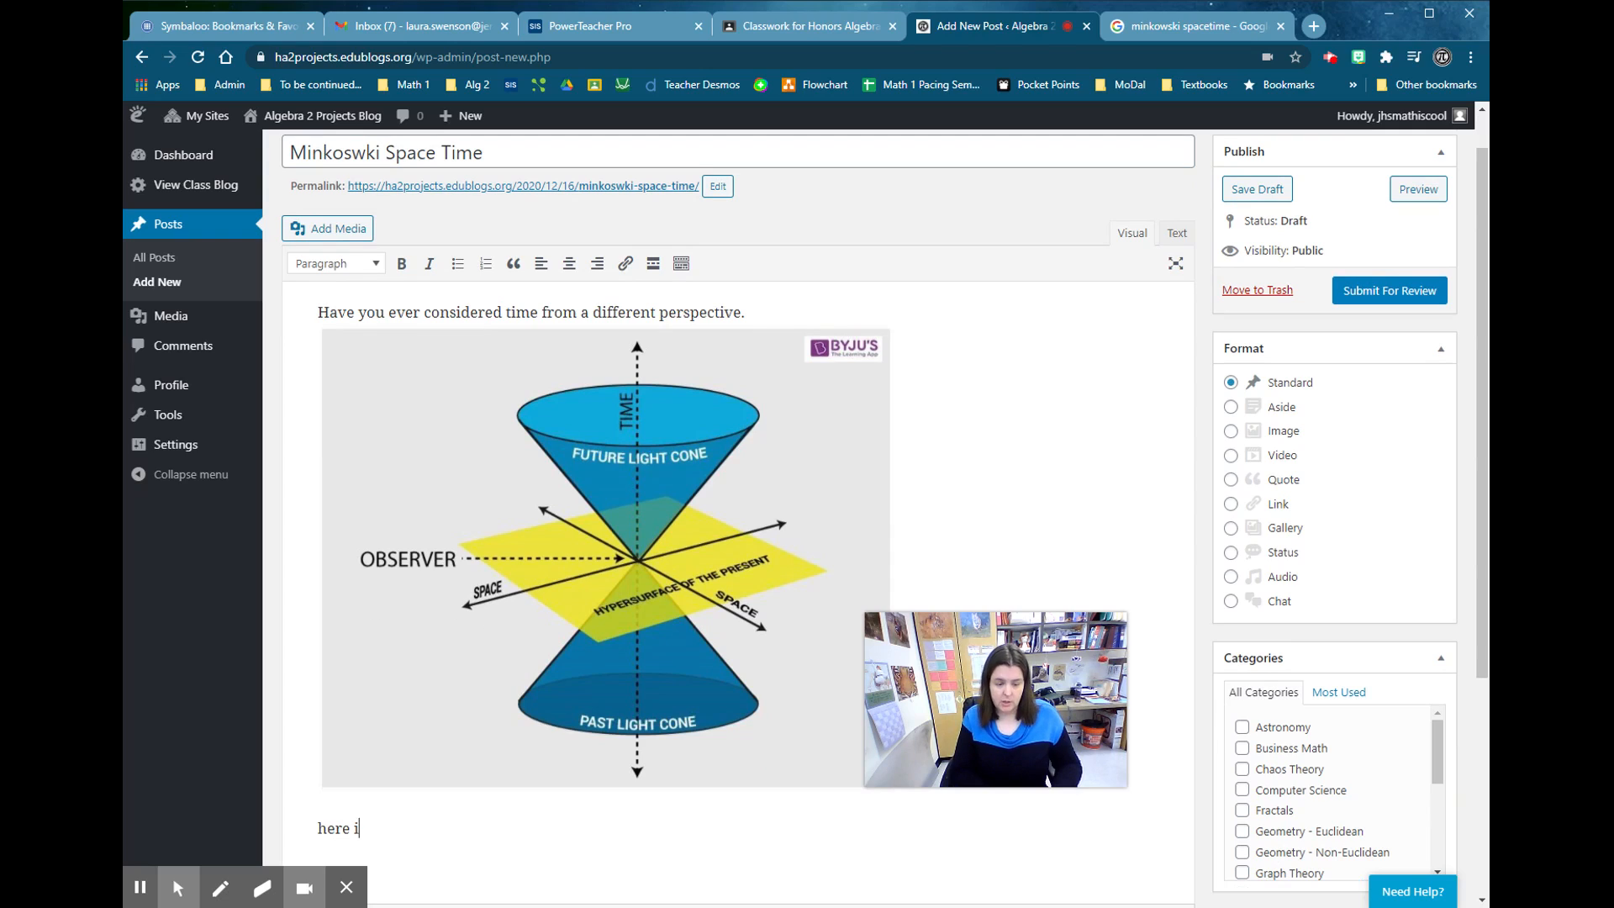
text(s a link for more informaiton.)
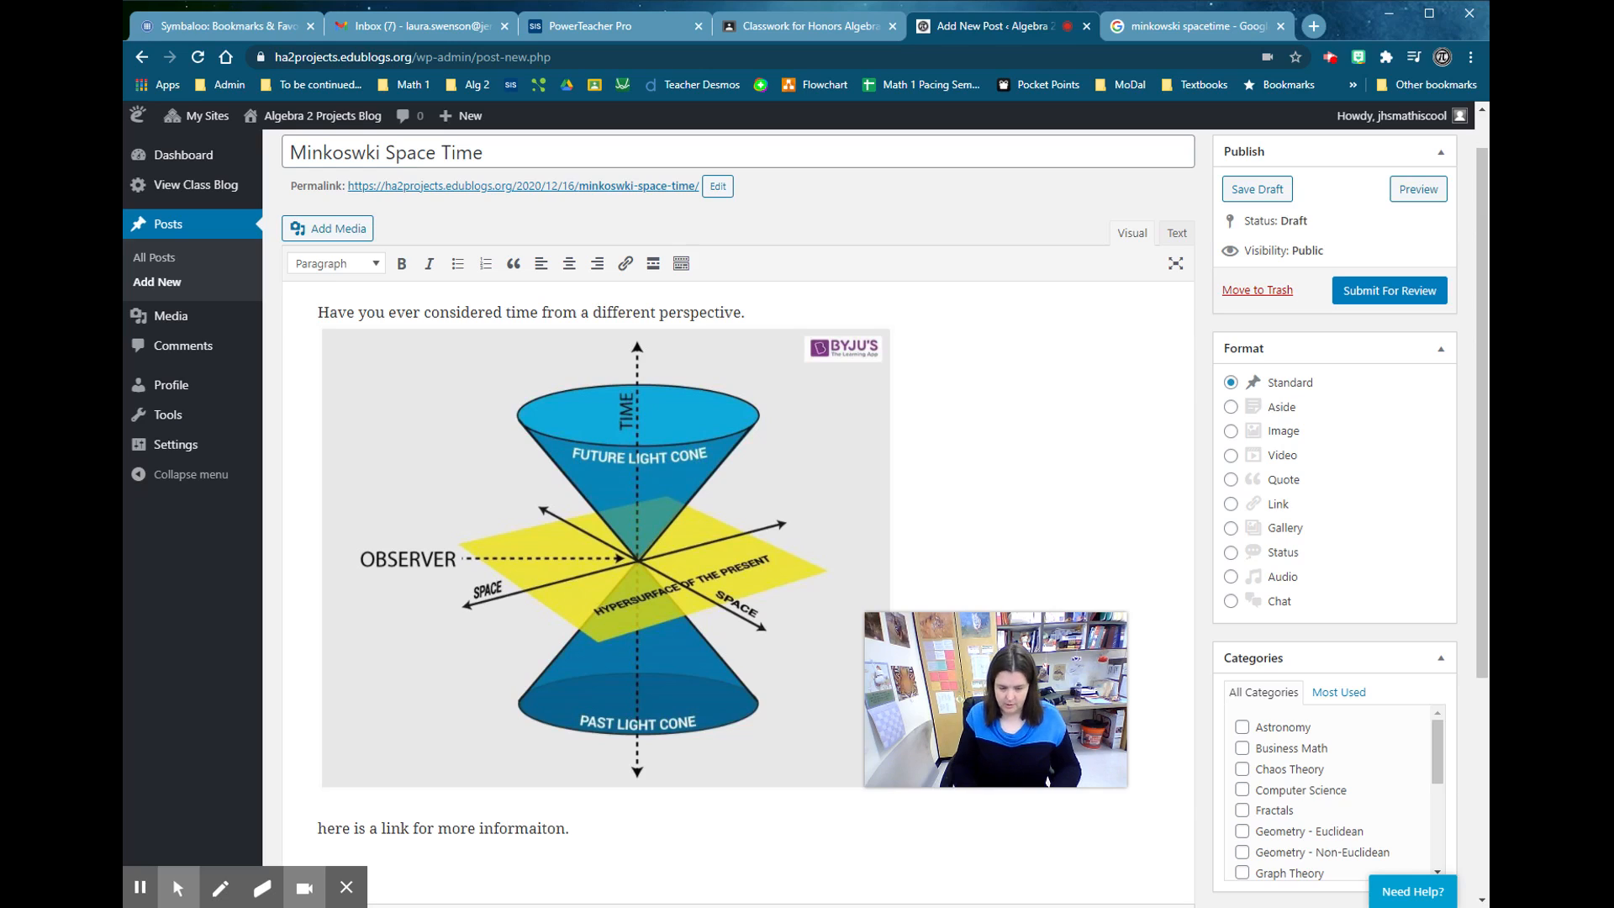
key(Home)
key(Delete)
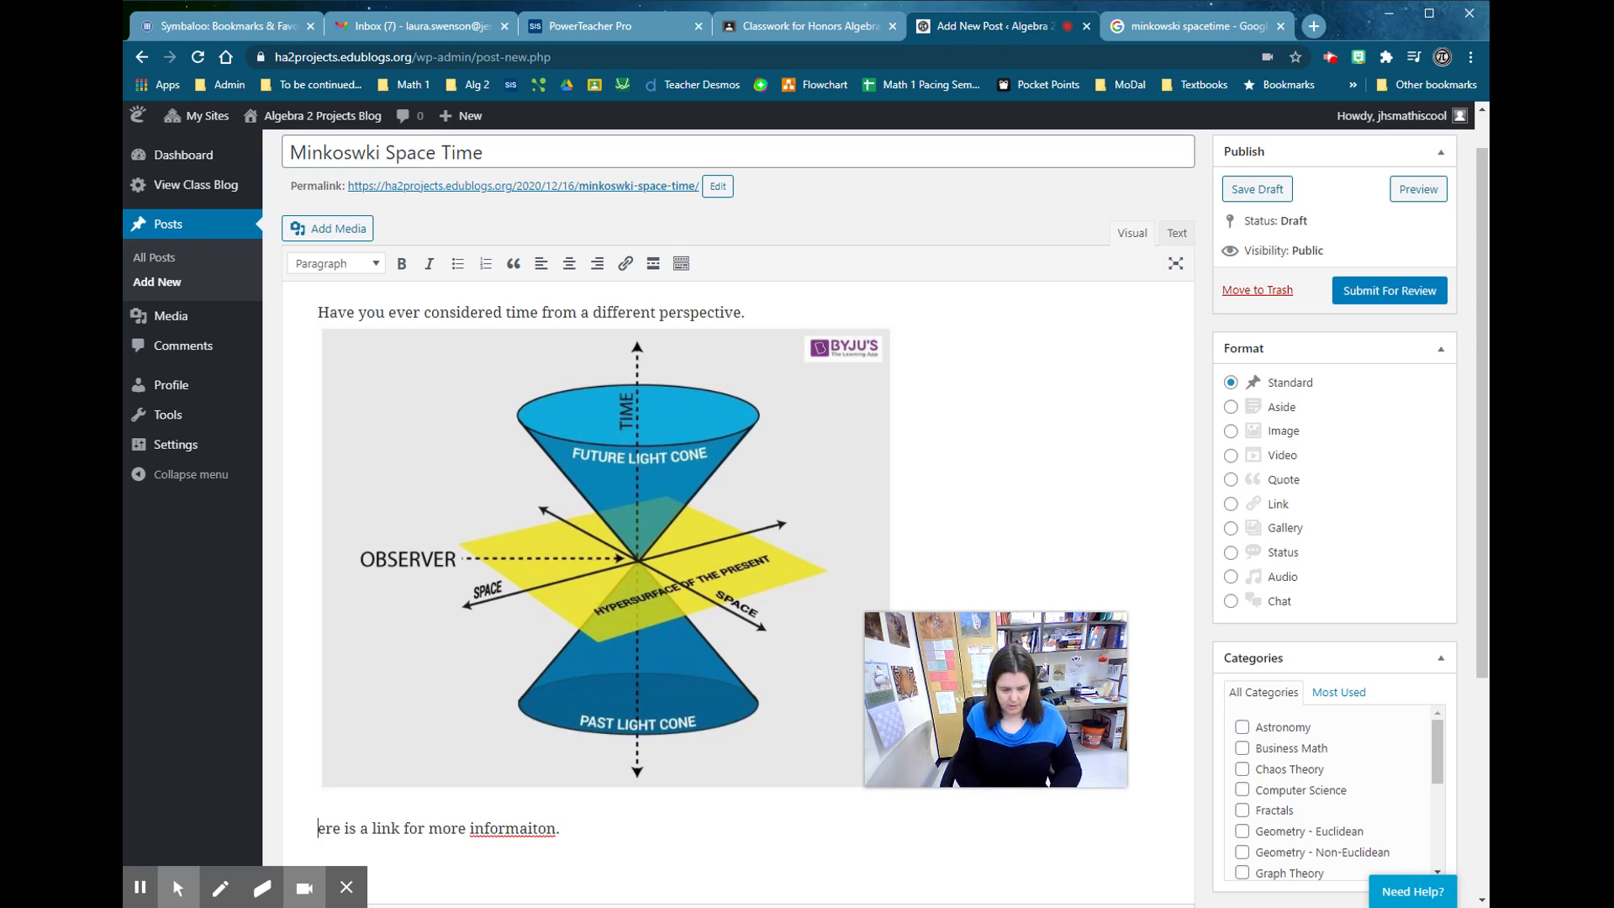
text(H)
- Correct 'informaiton' to 'information' and select the word 'link'
mouse_move(1046, 781)
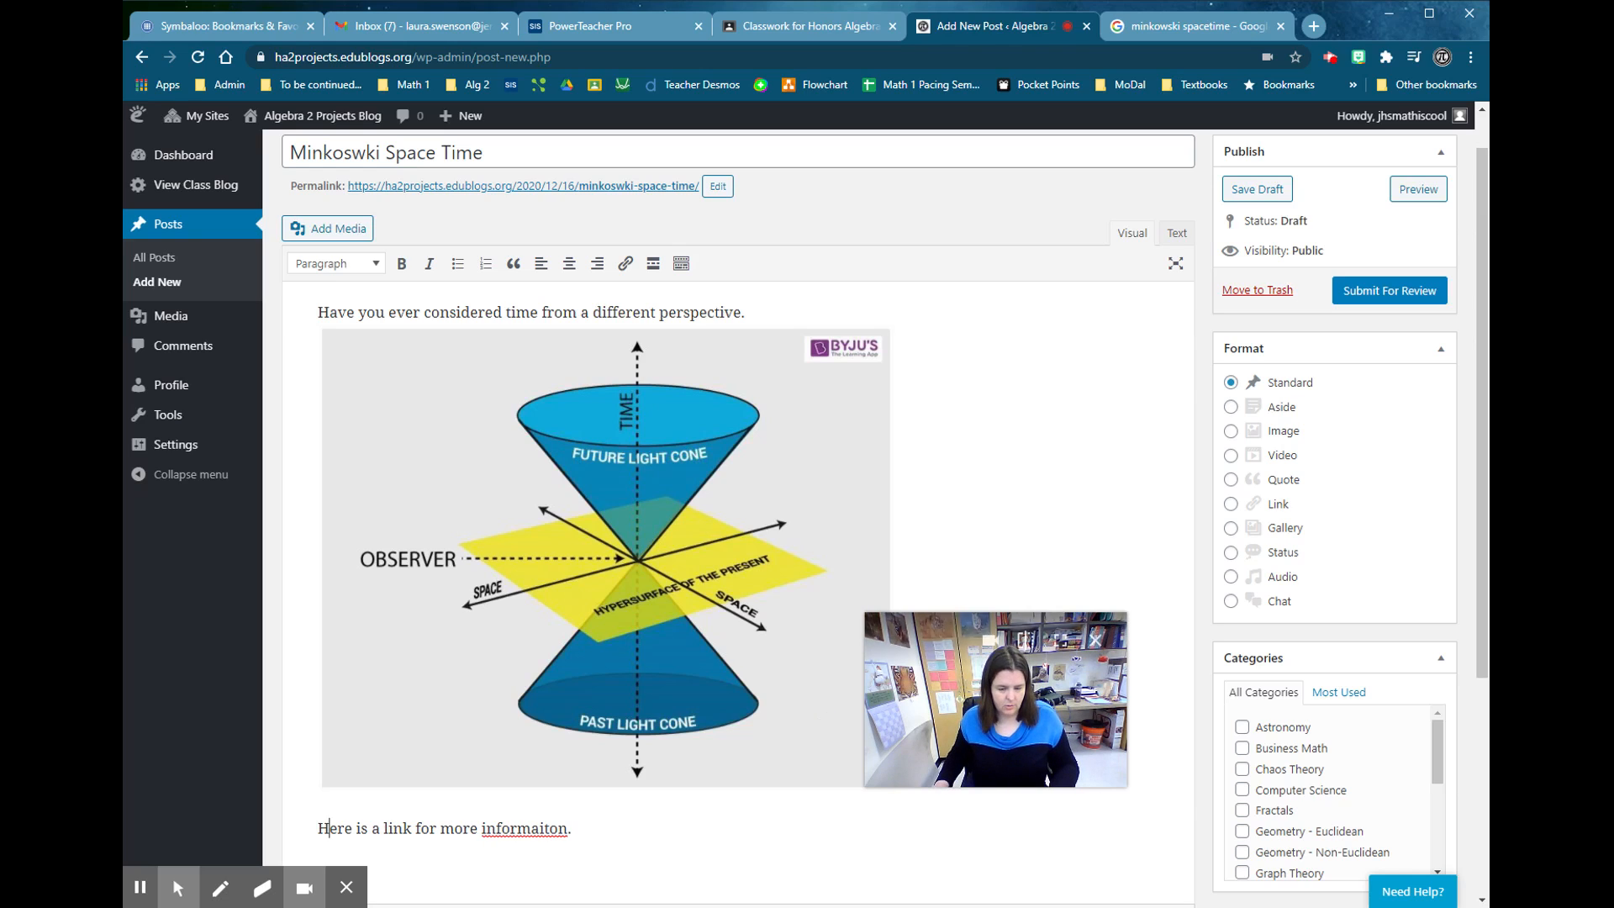
click(544, 828)
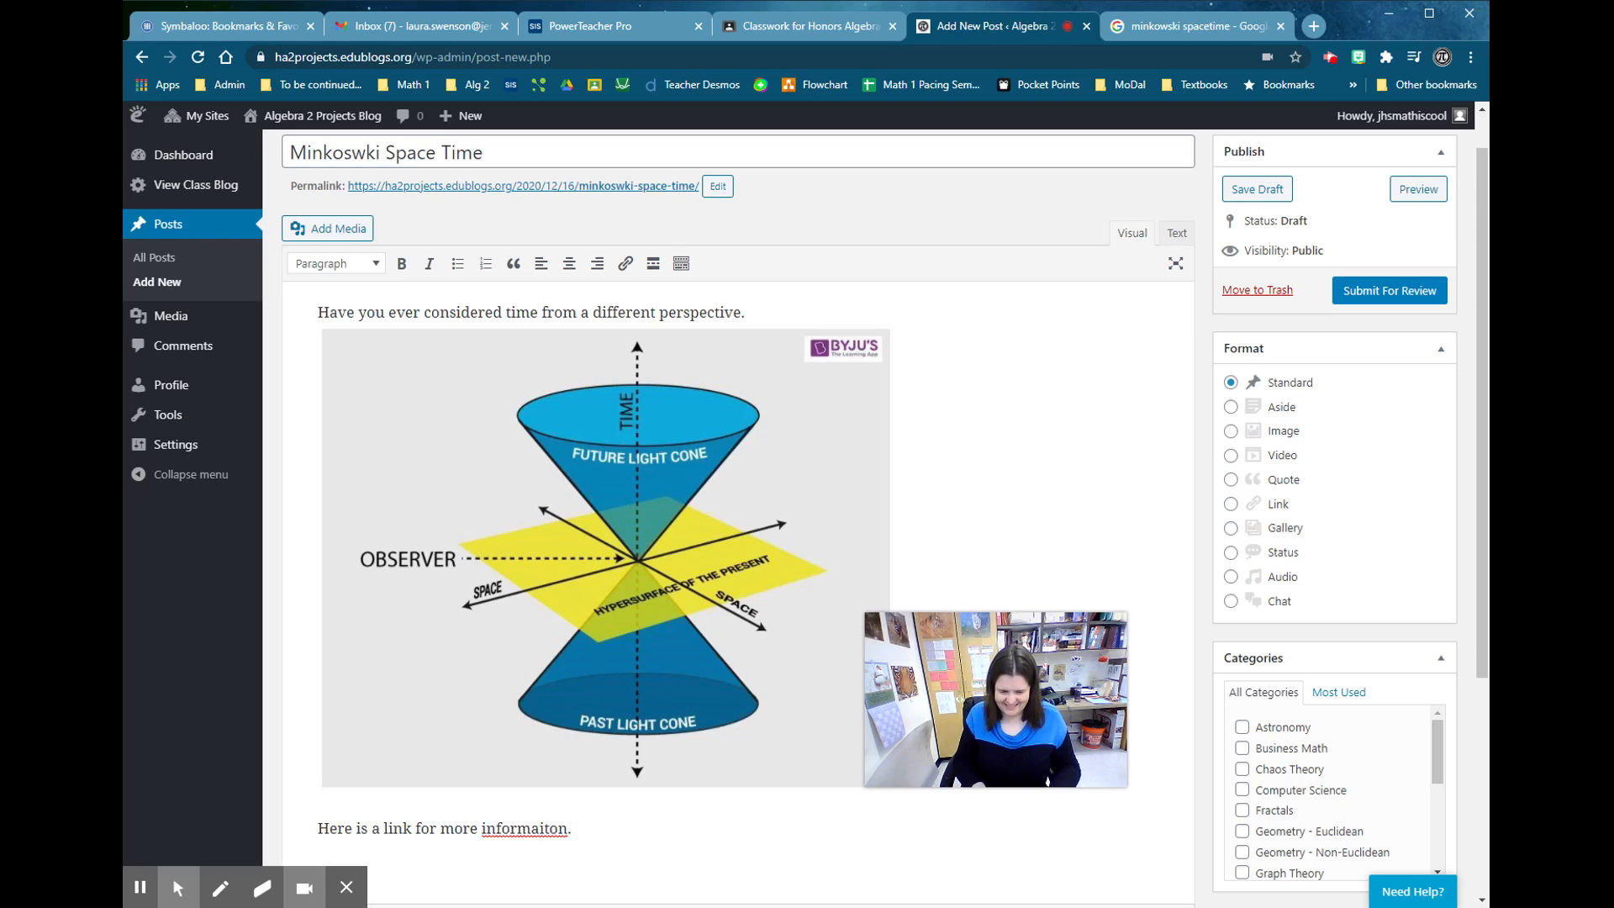
key(BackSpace)
key(Right)
text(i)
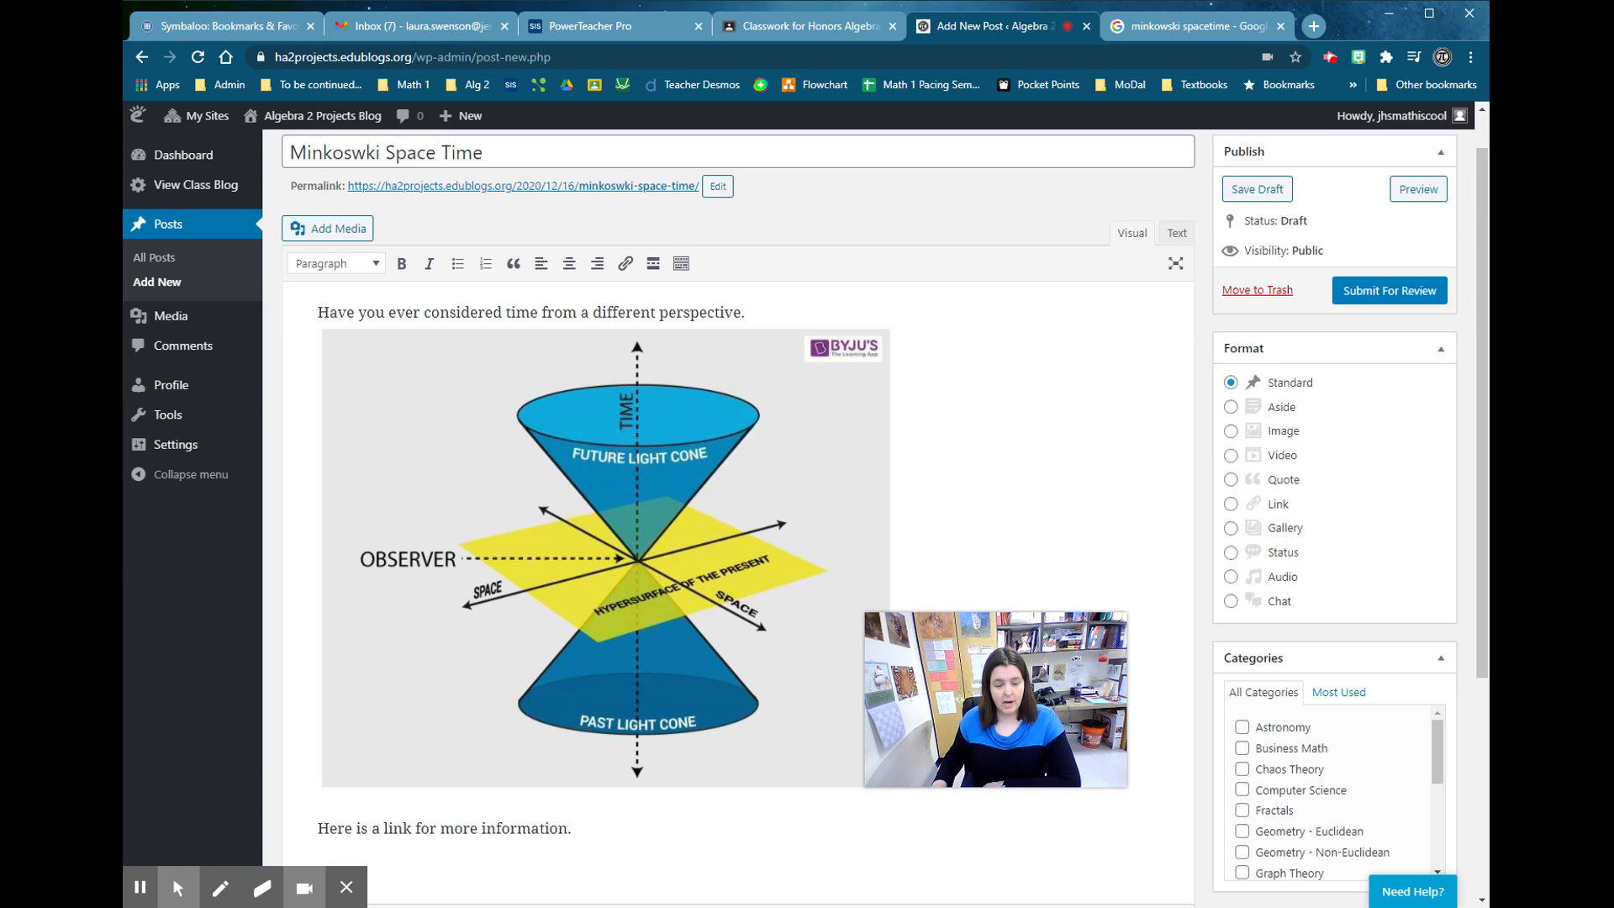
double_click(398, 828)
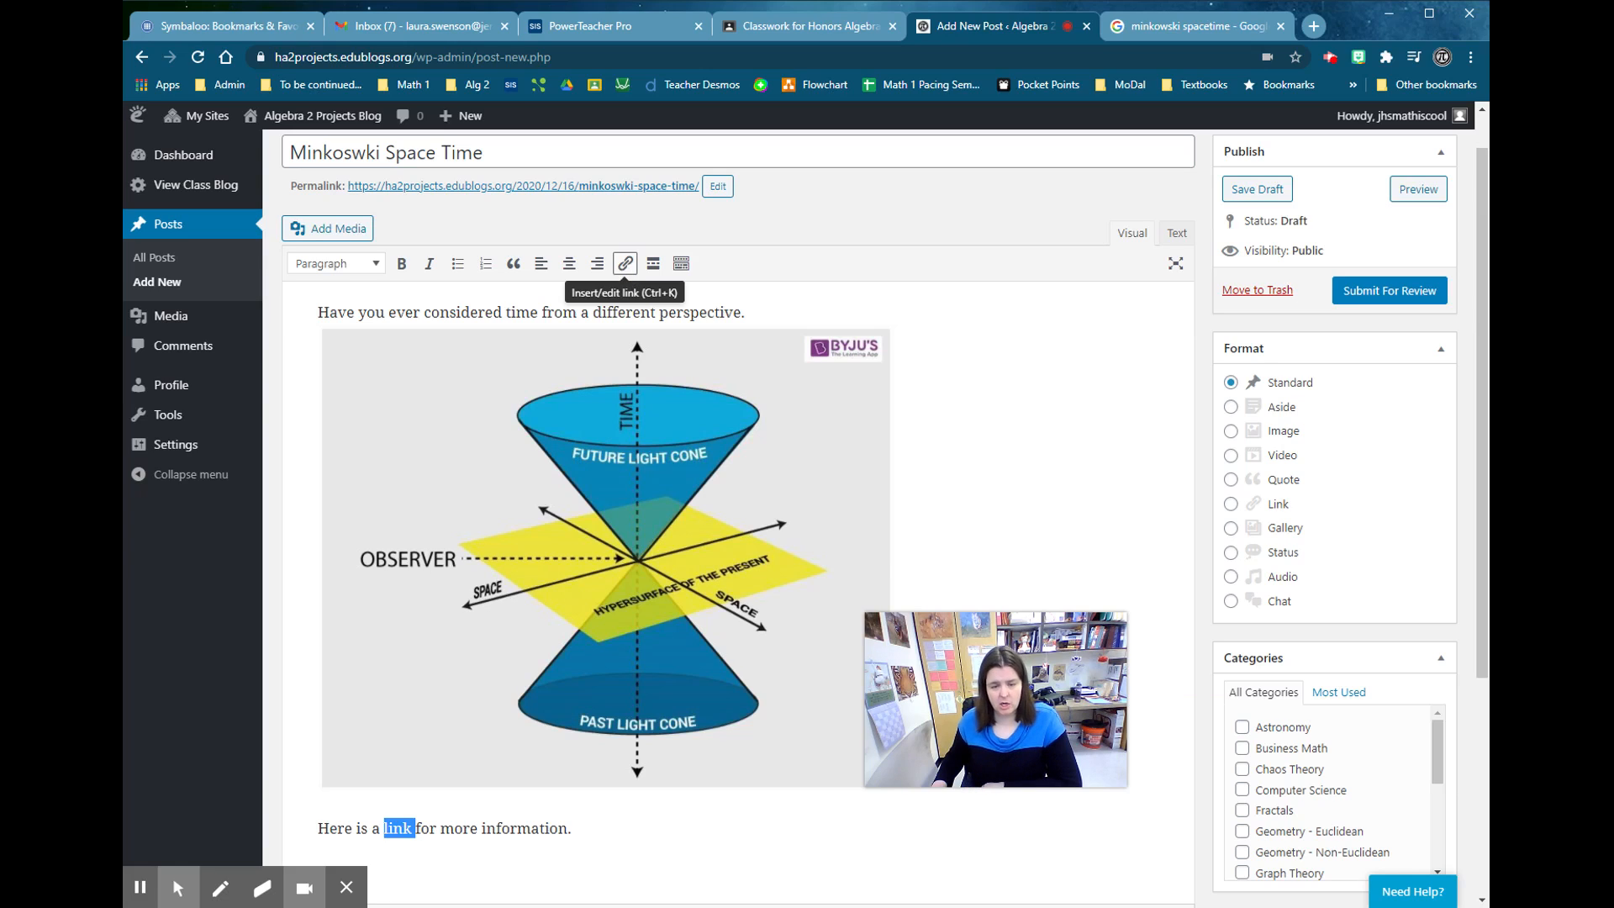
- Attach an empty link address box to the word 'link', then switch to the minkowski spacetime Google results
click(625, 265)
click(625, 267)
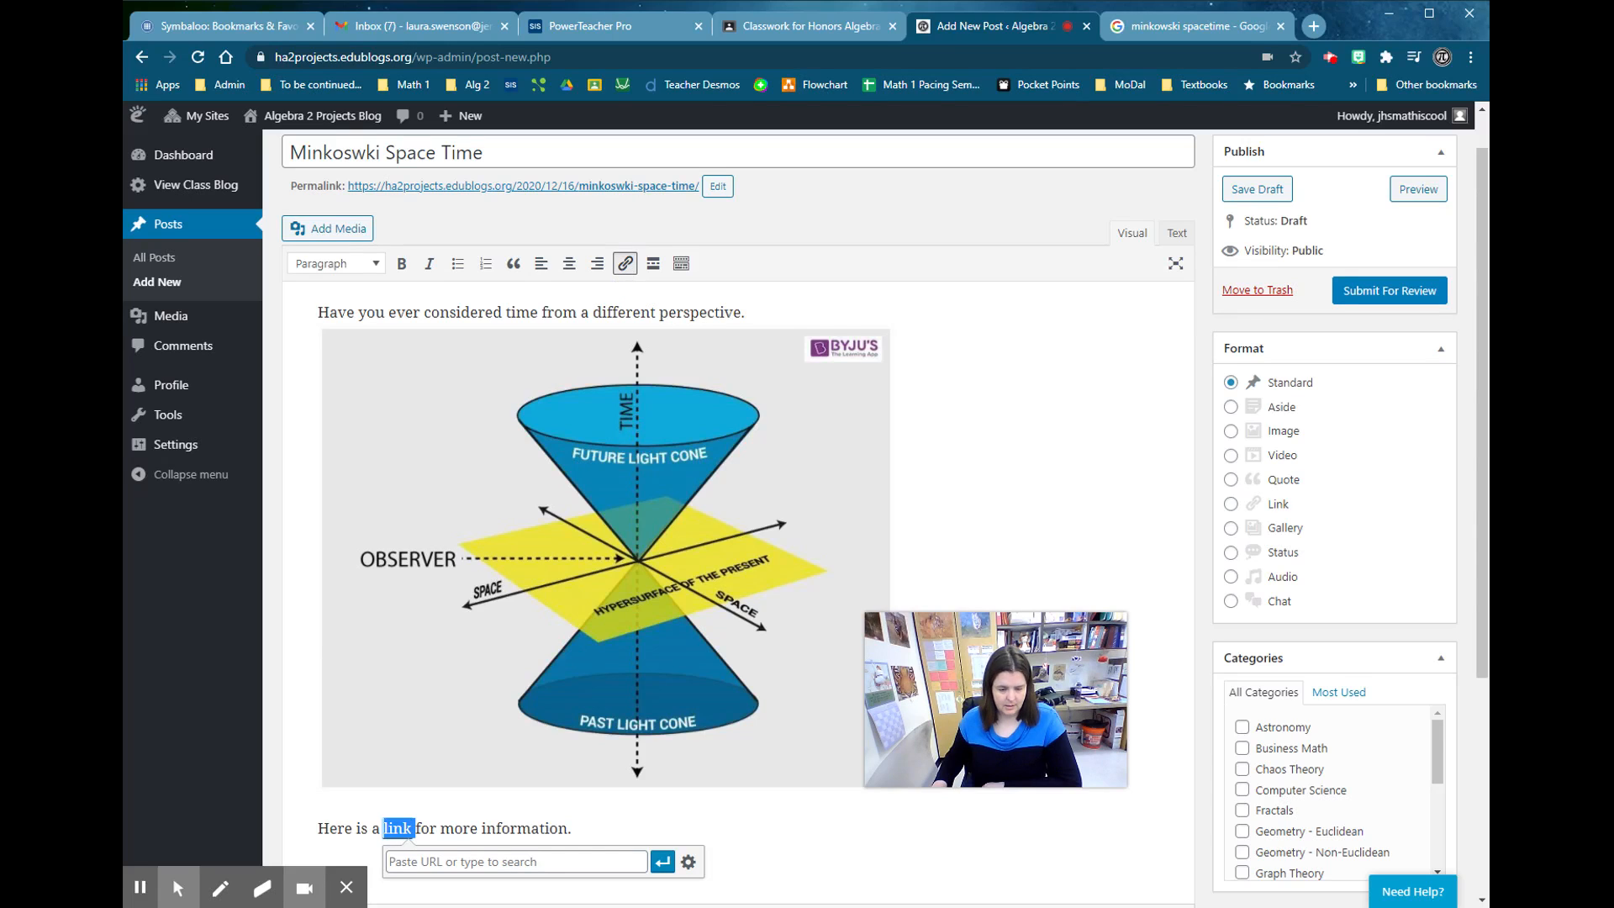
scroll(541, 721, down, 2)
click(521, 688)
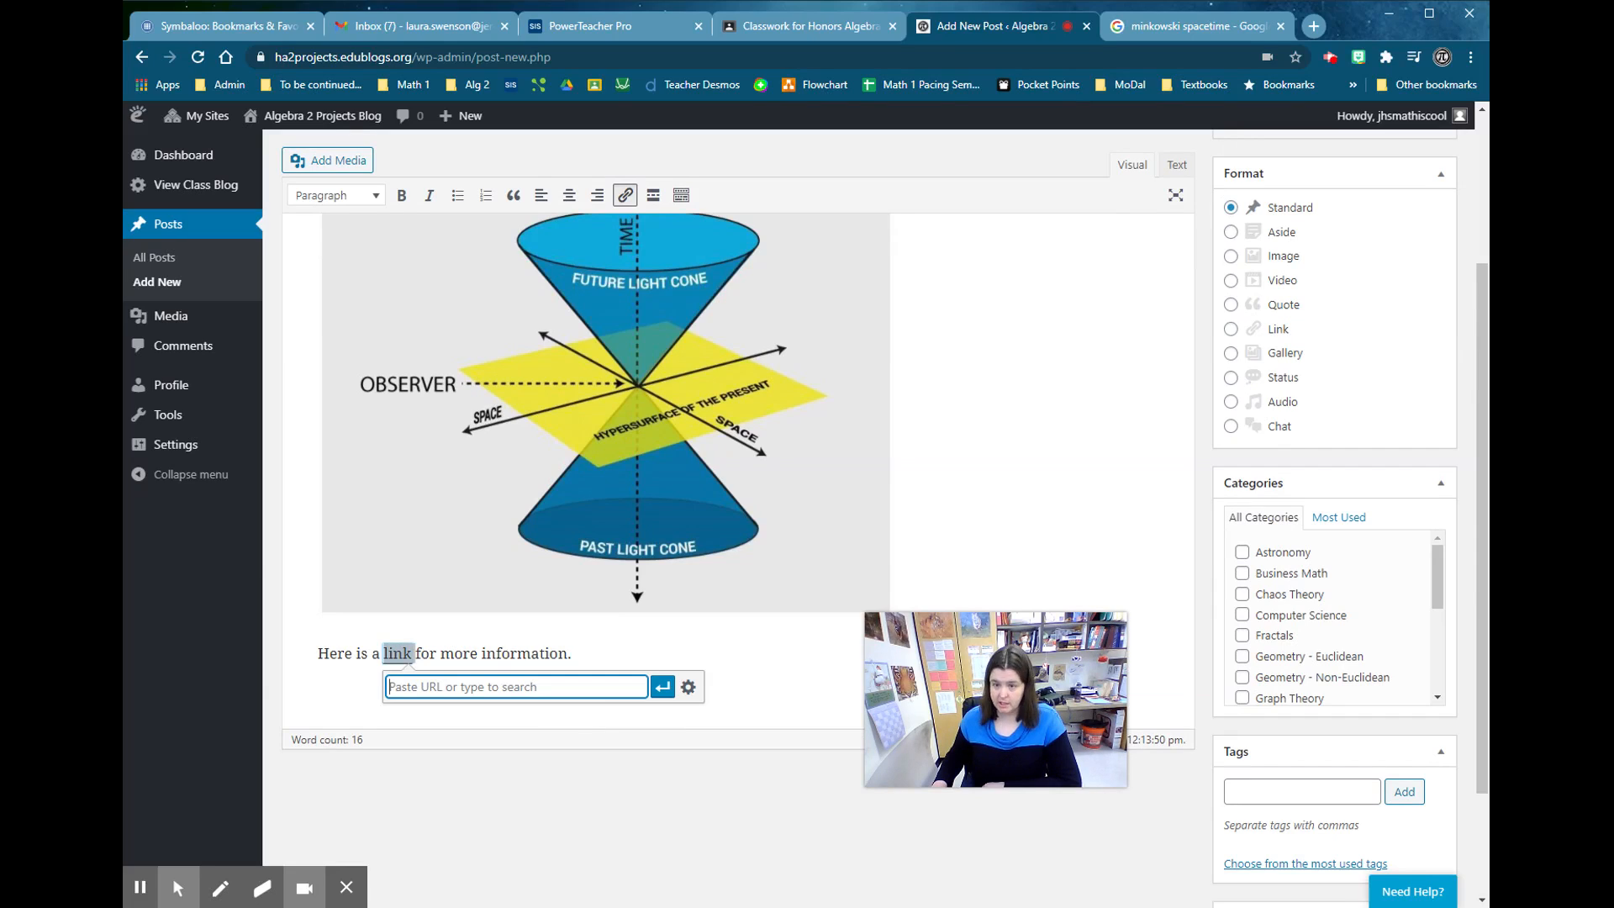
click(1194, 26)
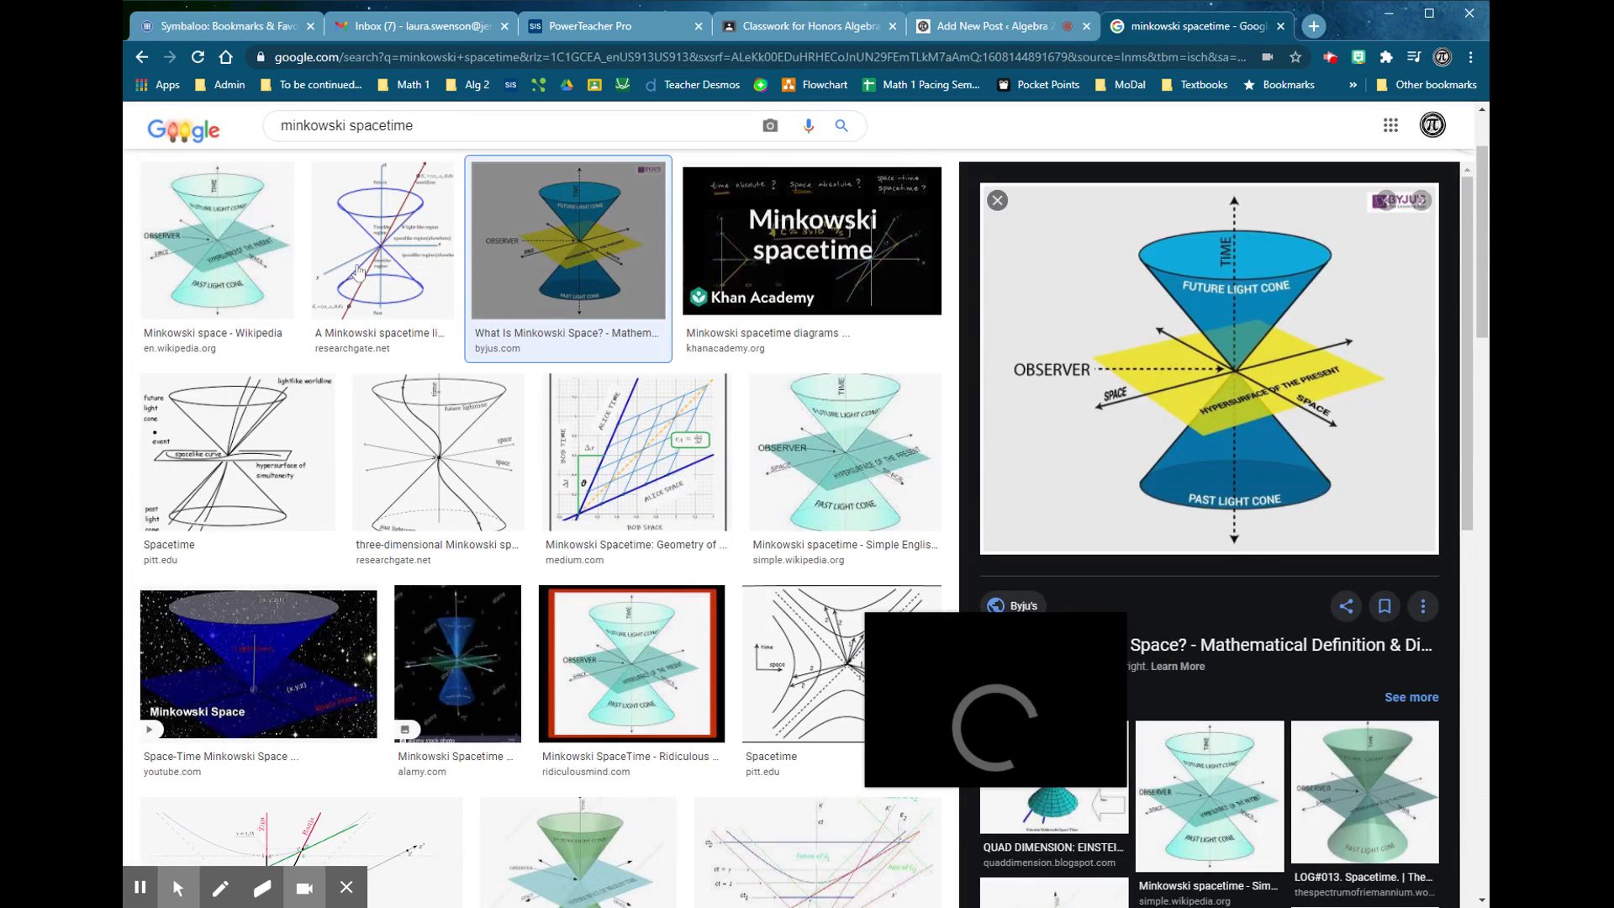
- Switch the minkowski spacetime search to All results to find a video, then return to the post draft
scroll(357, 269, up, 2)
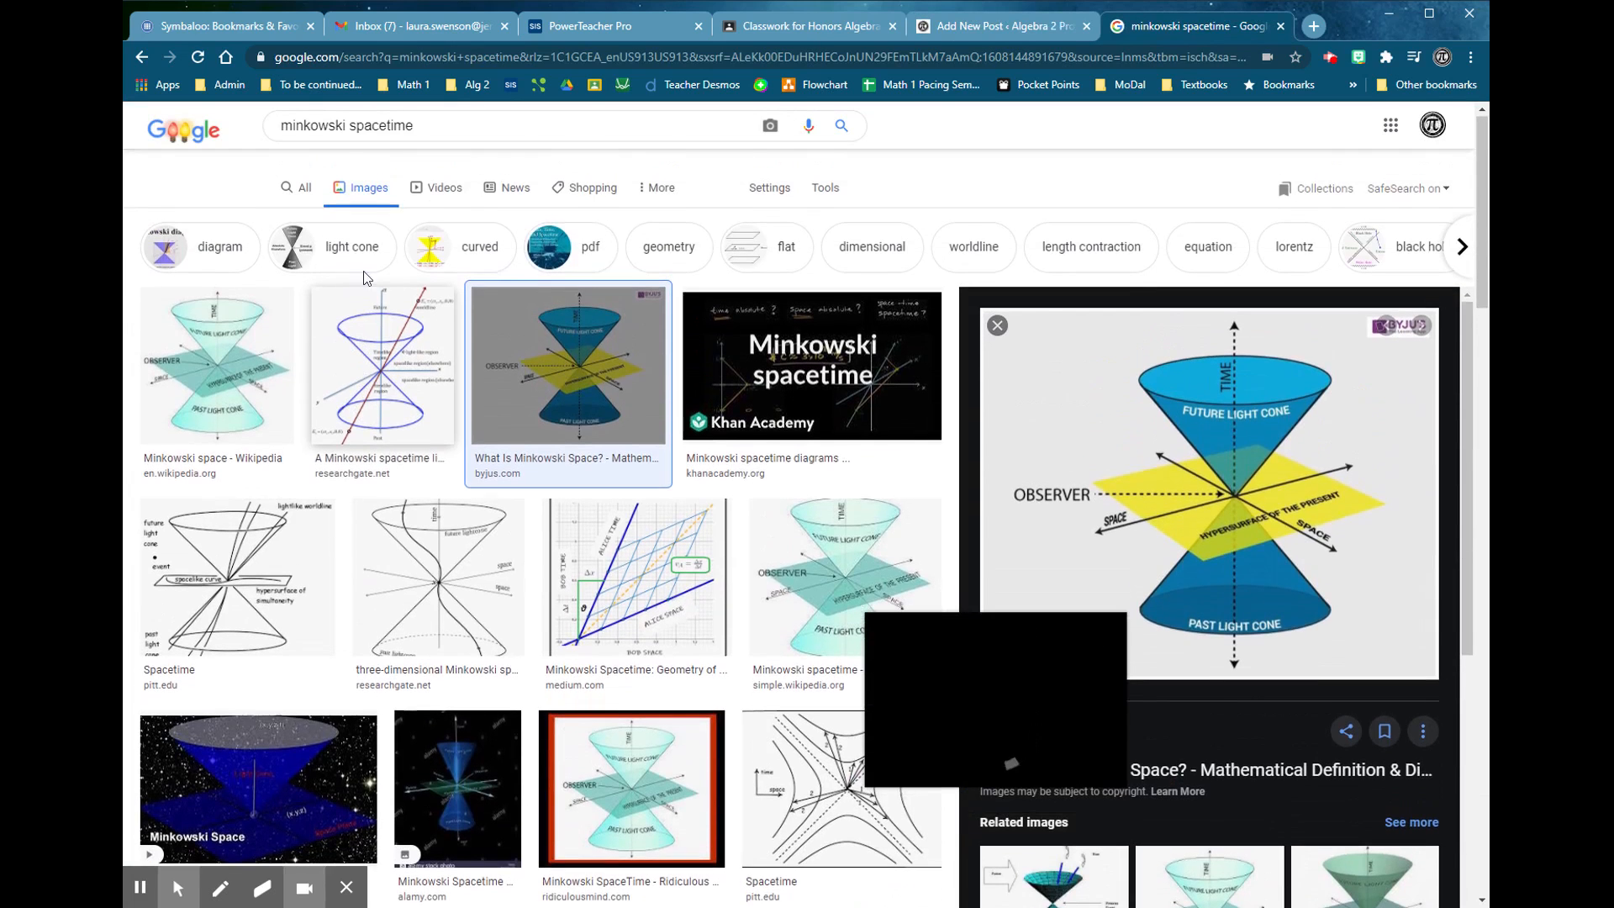
click(301, 190)
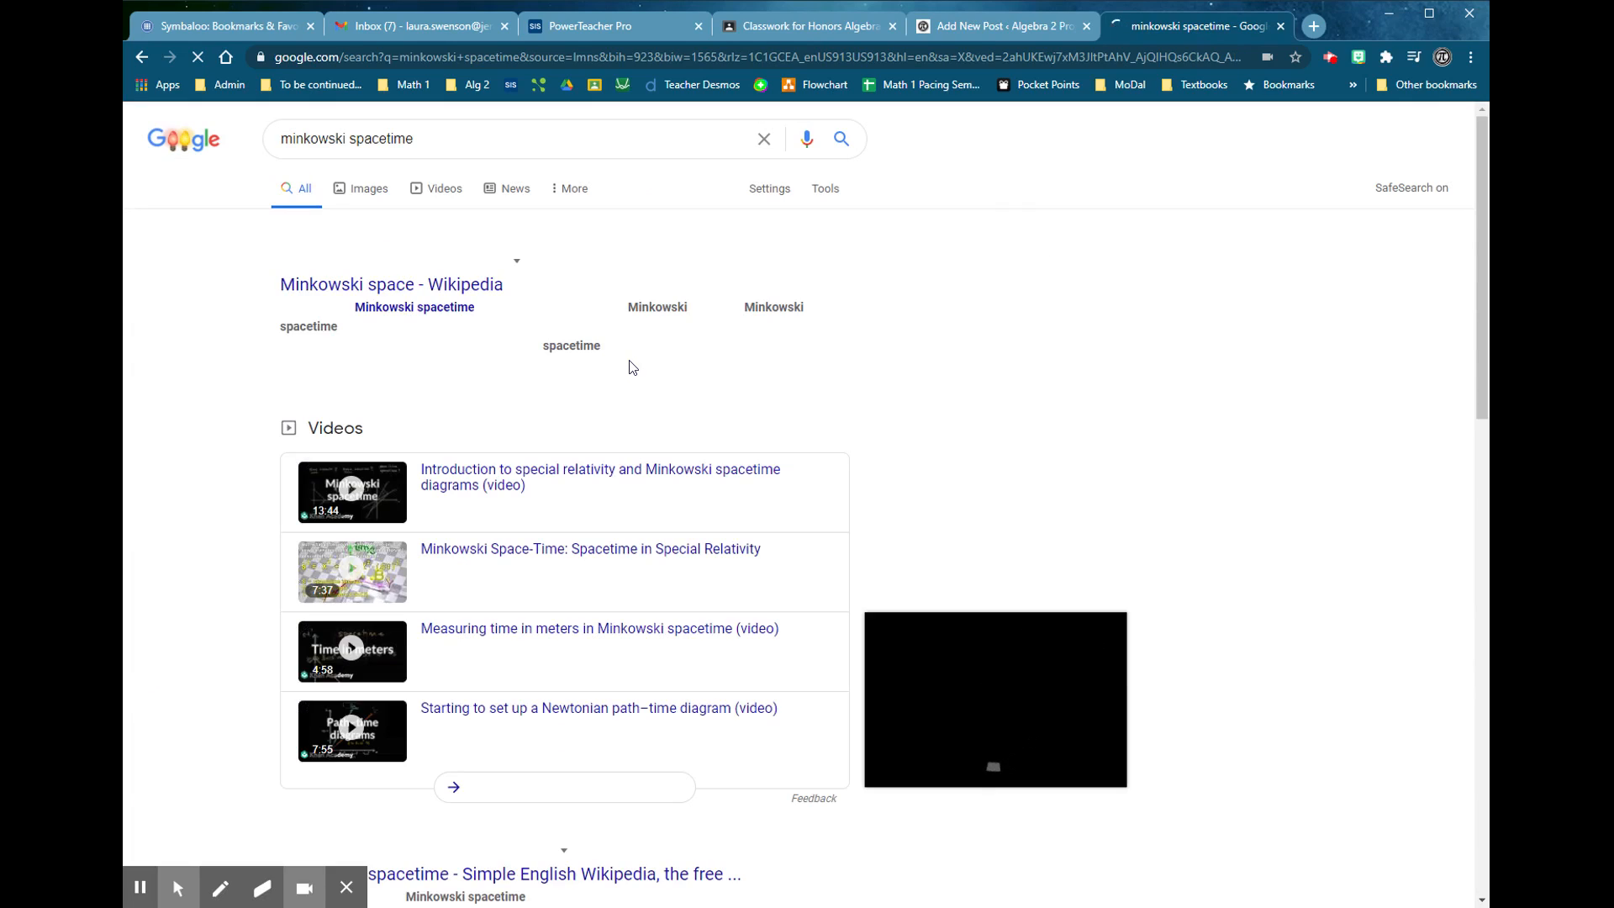
scroll(460, 542, down, 4)
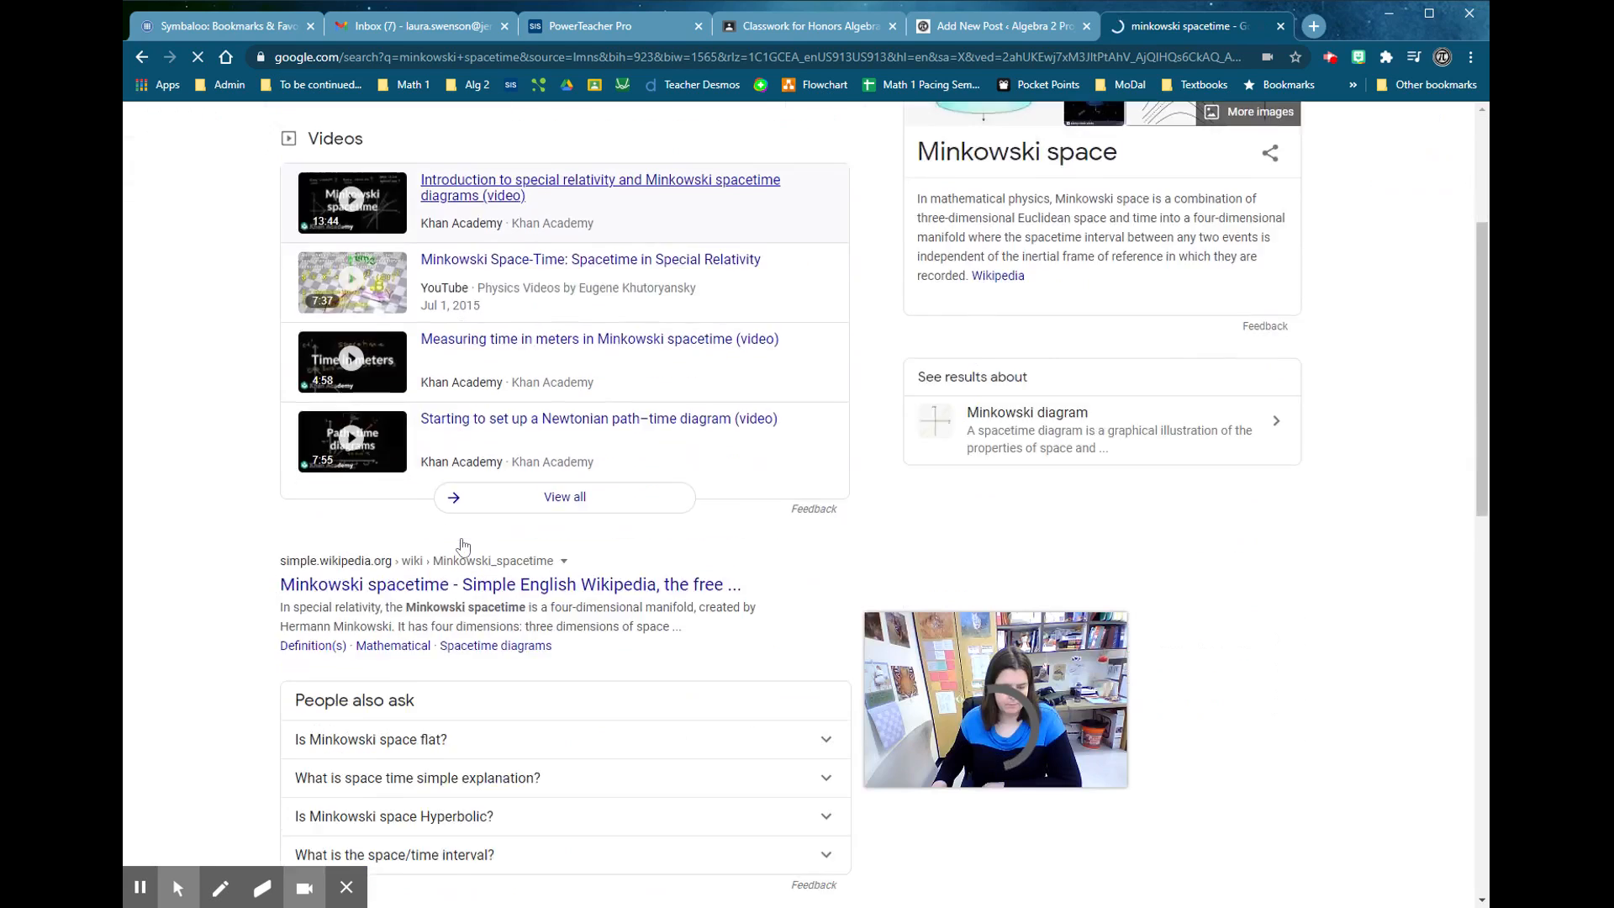
scroll(461, 542, up, 2)
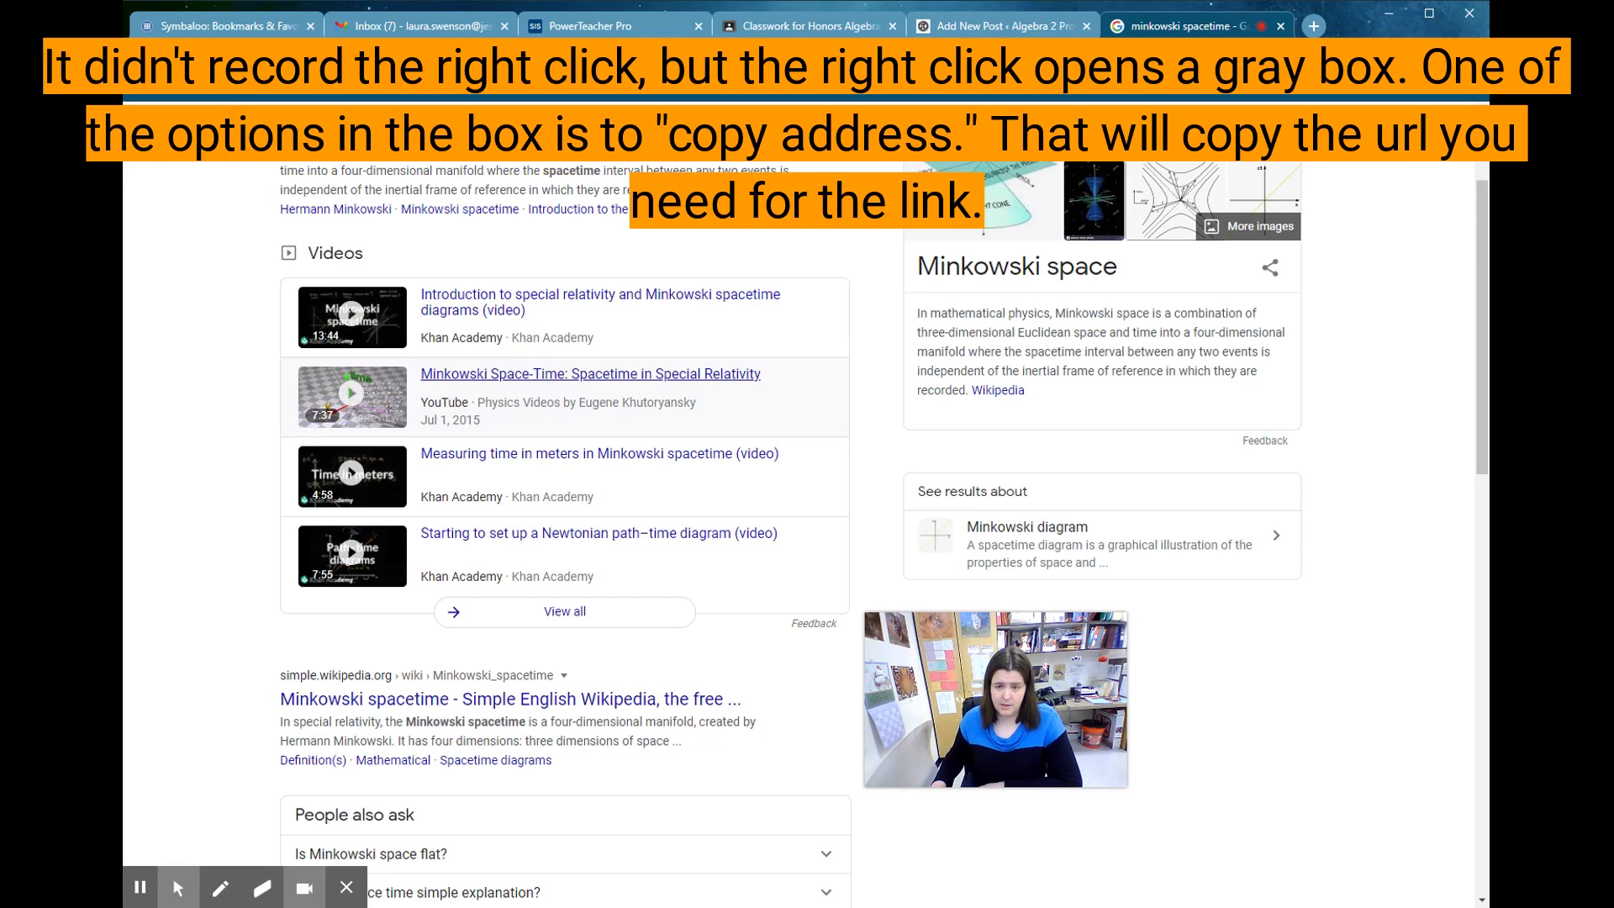
click(990, 25)
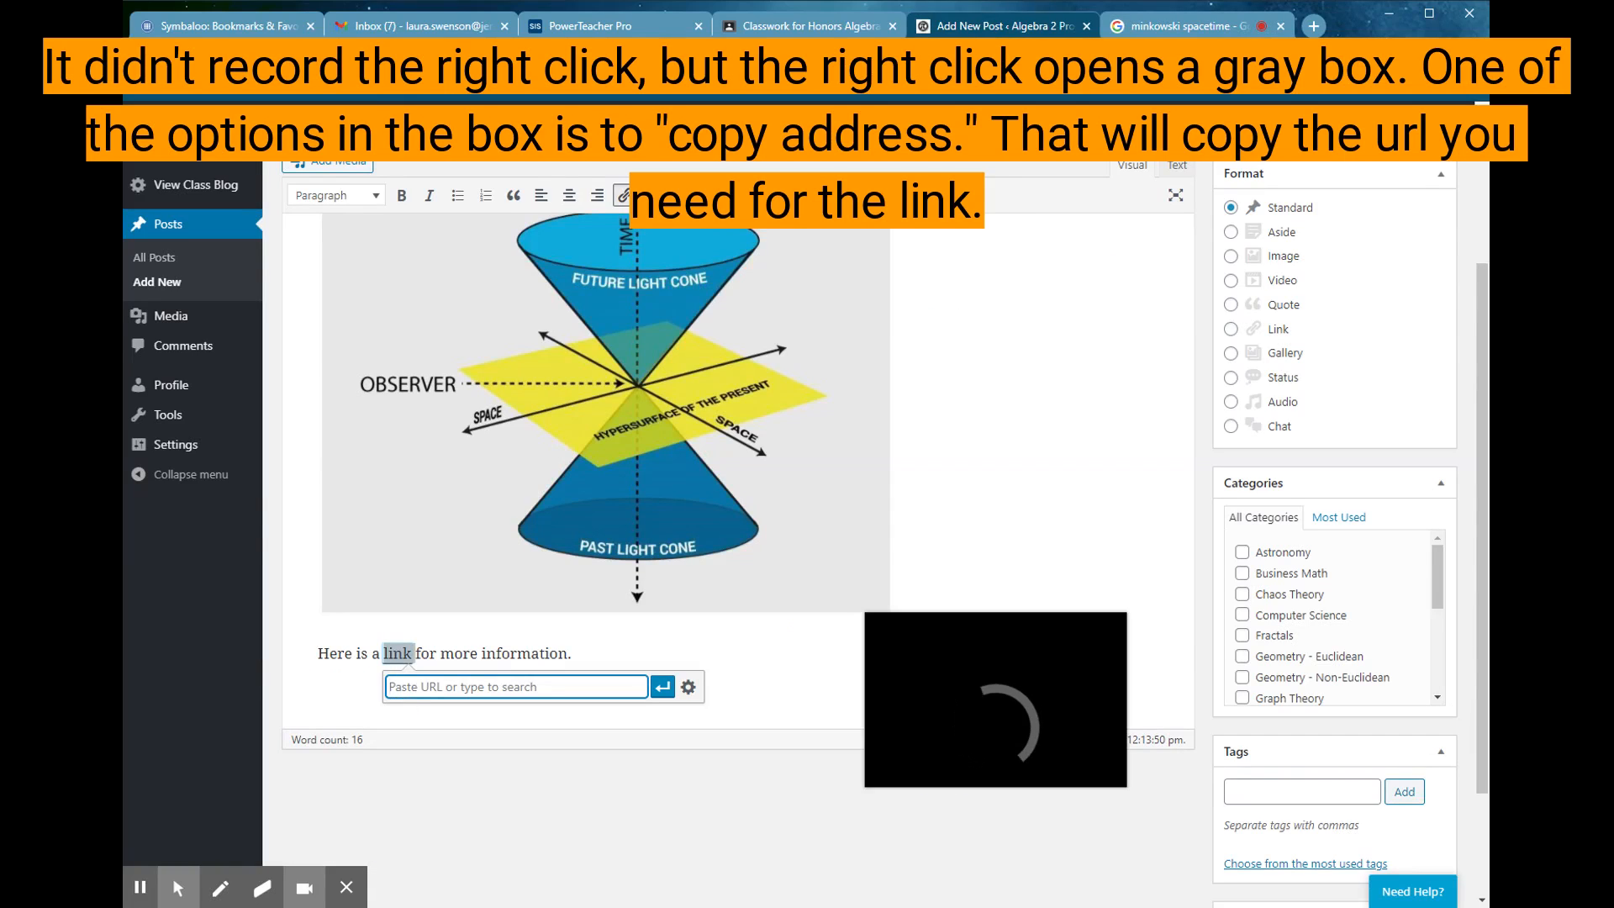
- Paste the YouTube video address into the link box, browse the full link options, then close without adding it
click(410, 688)
text(https://www.youtube.com/watch?v=zScn3tV9YPU)
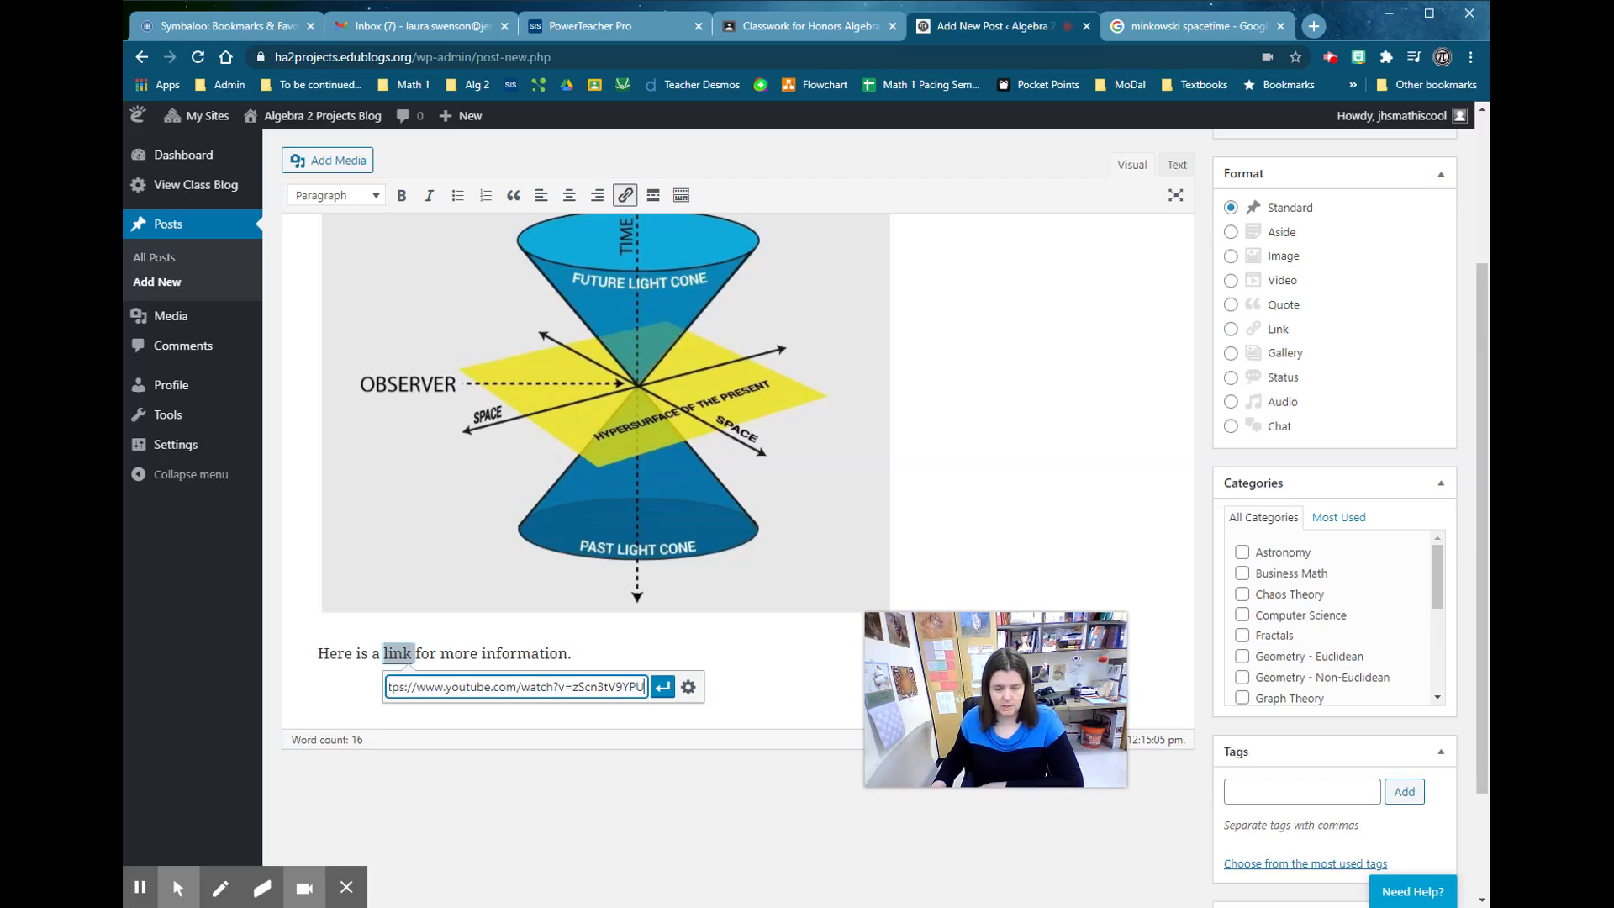
click(689, 688)
key(ctrl+c)
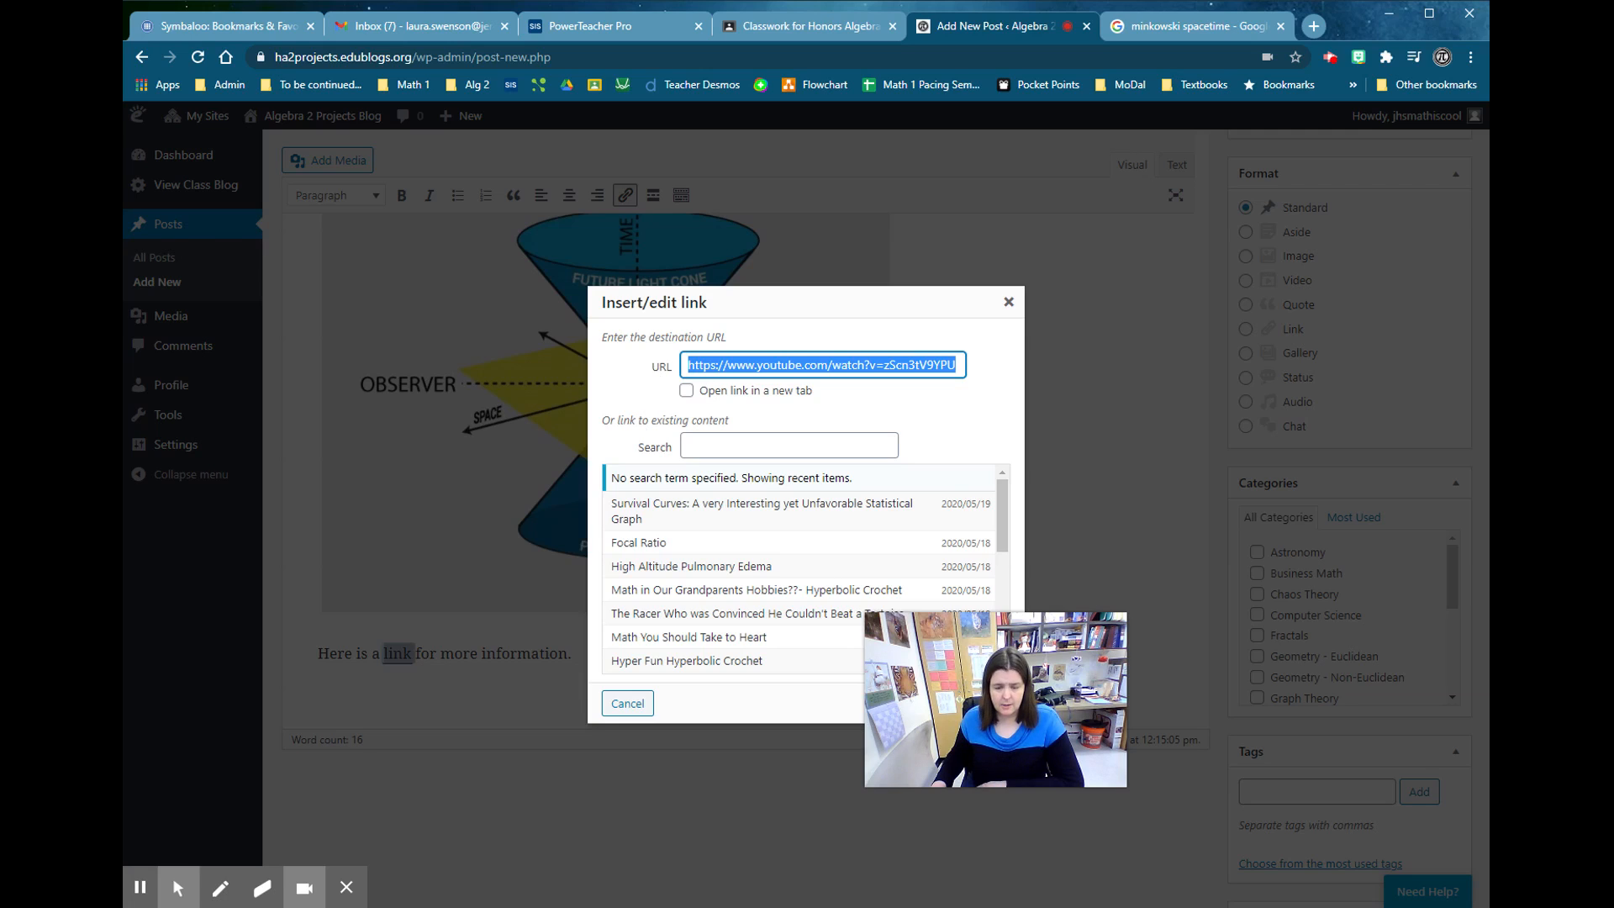
scroll(697, 594, down, 8)
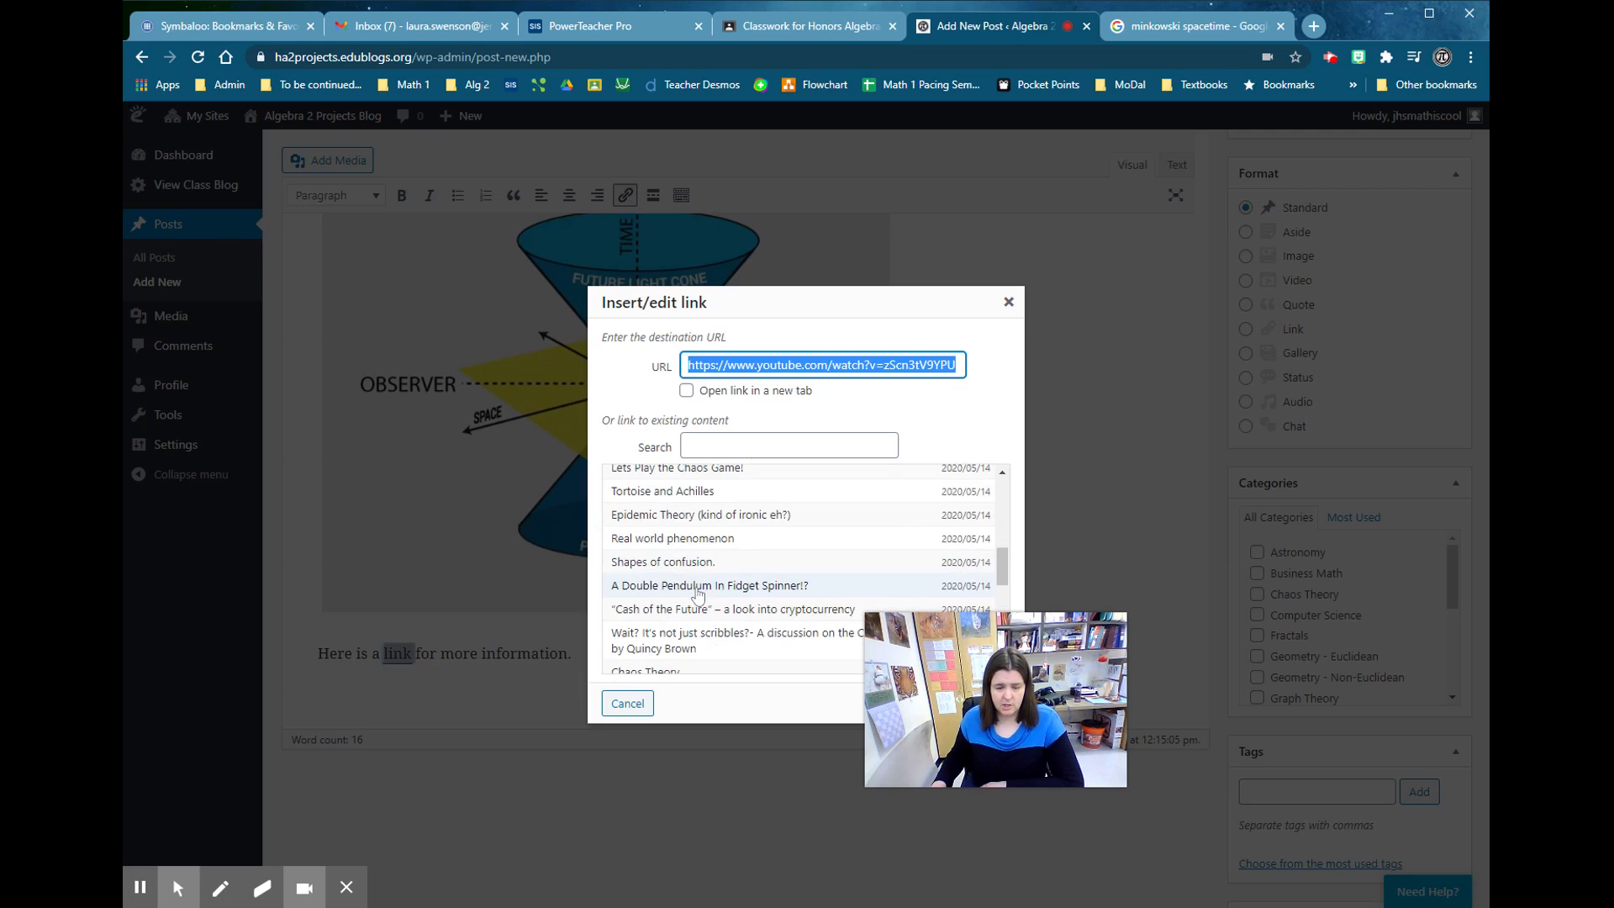
scroll(697, 594, up, 10)
scroll(697, 595, down, 8)
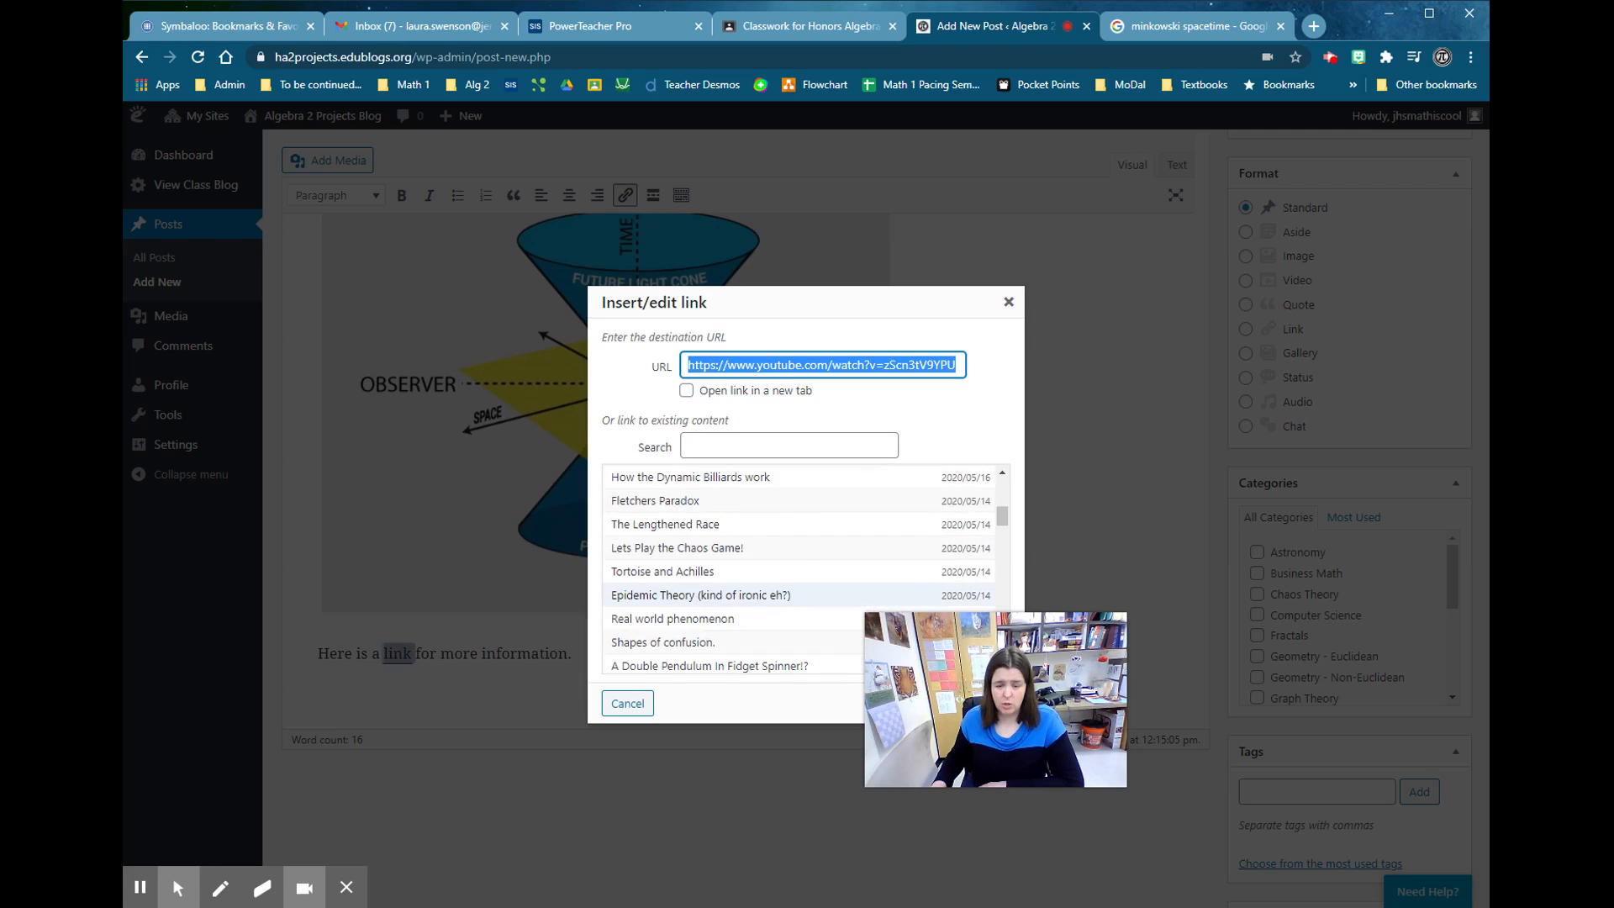
scroll(697, 594, up, 10)
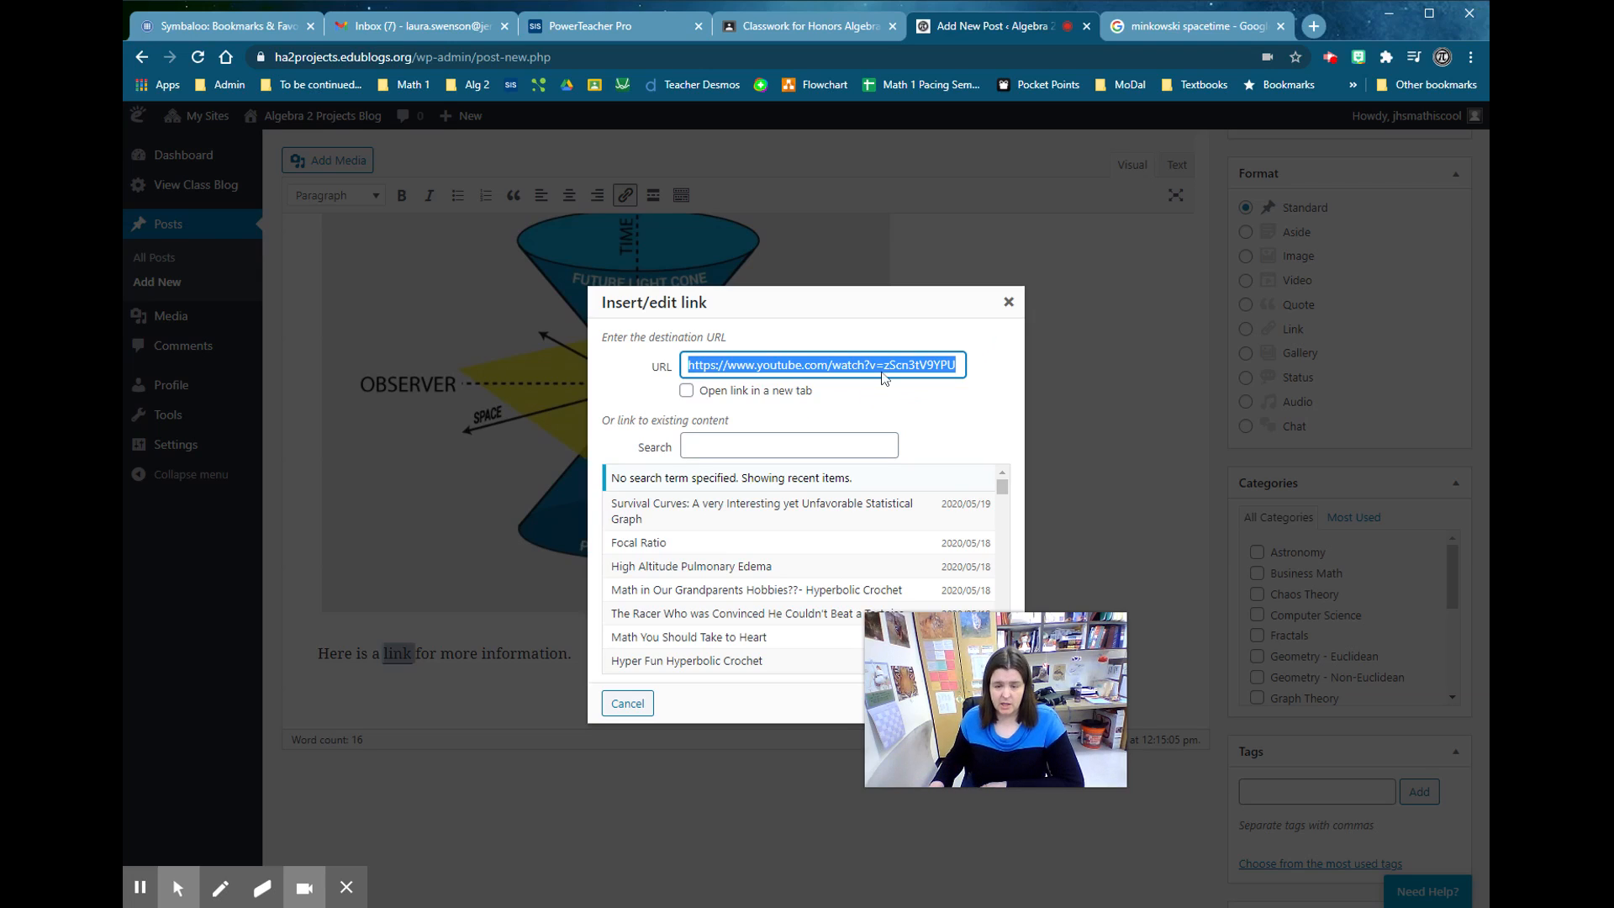
click(1009, 302)
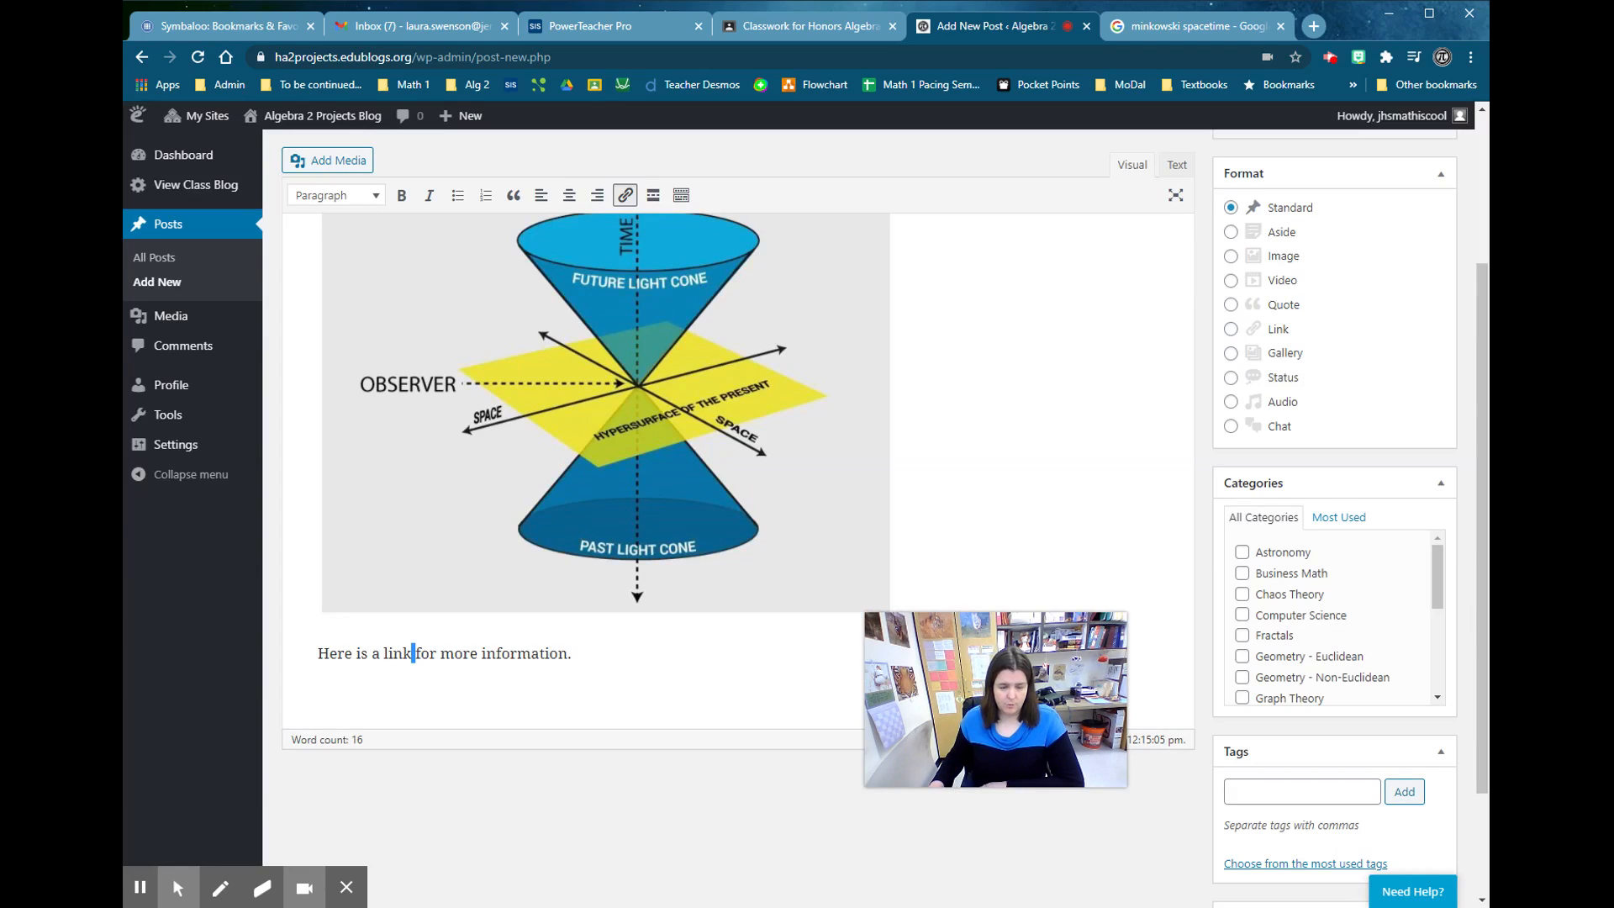
- Start a new link at the end of the post's opening sentence
click(391, 654)
scroll(392, 653, up, 3)
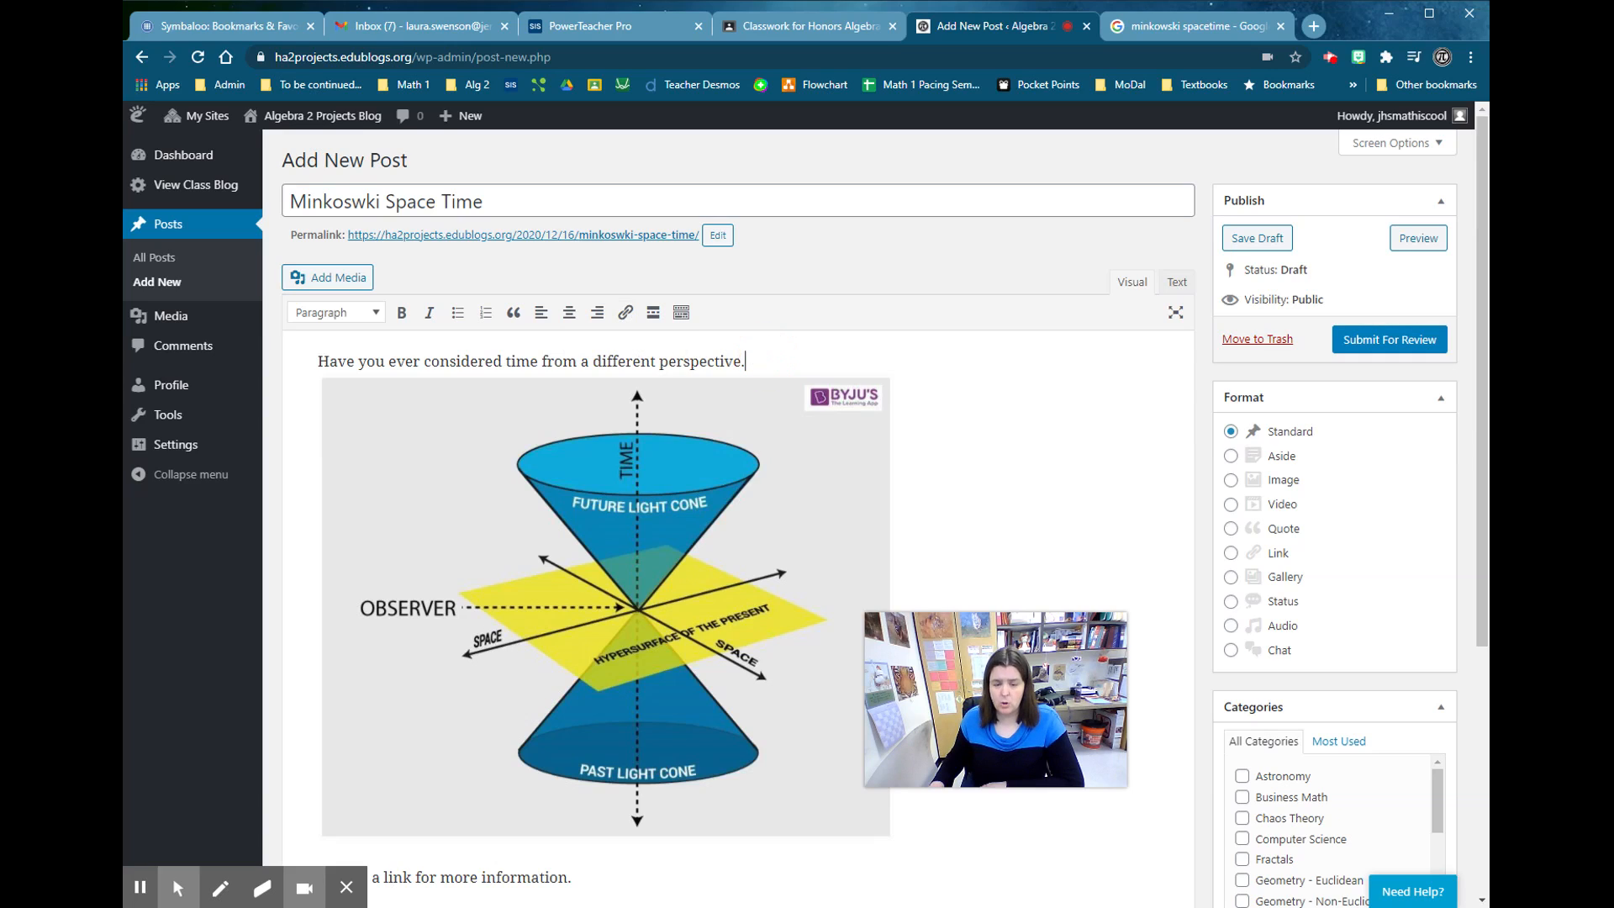
click(625, 312)
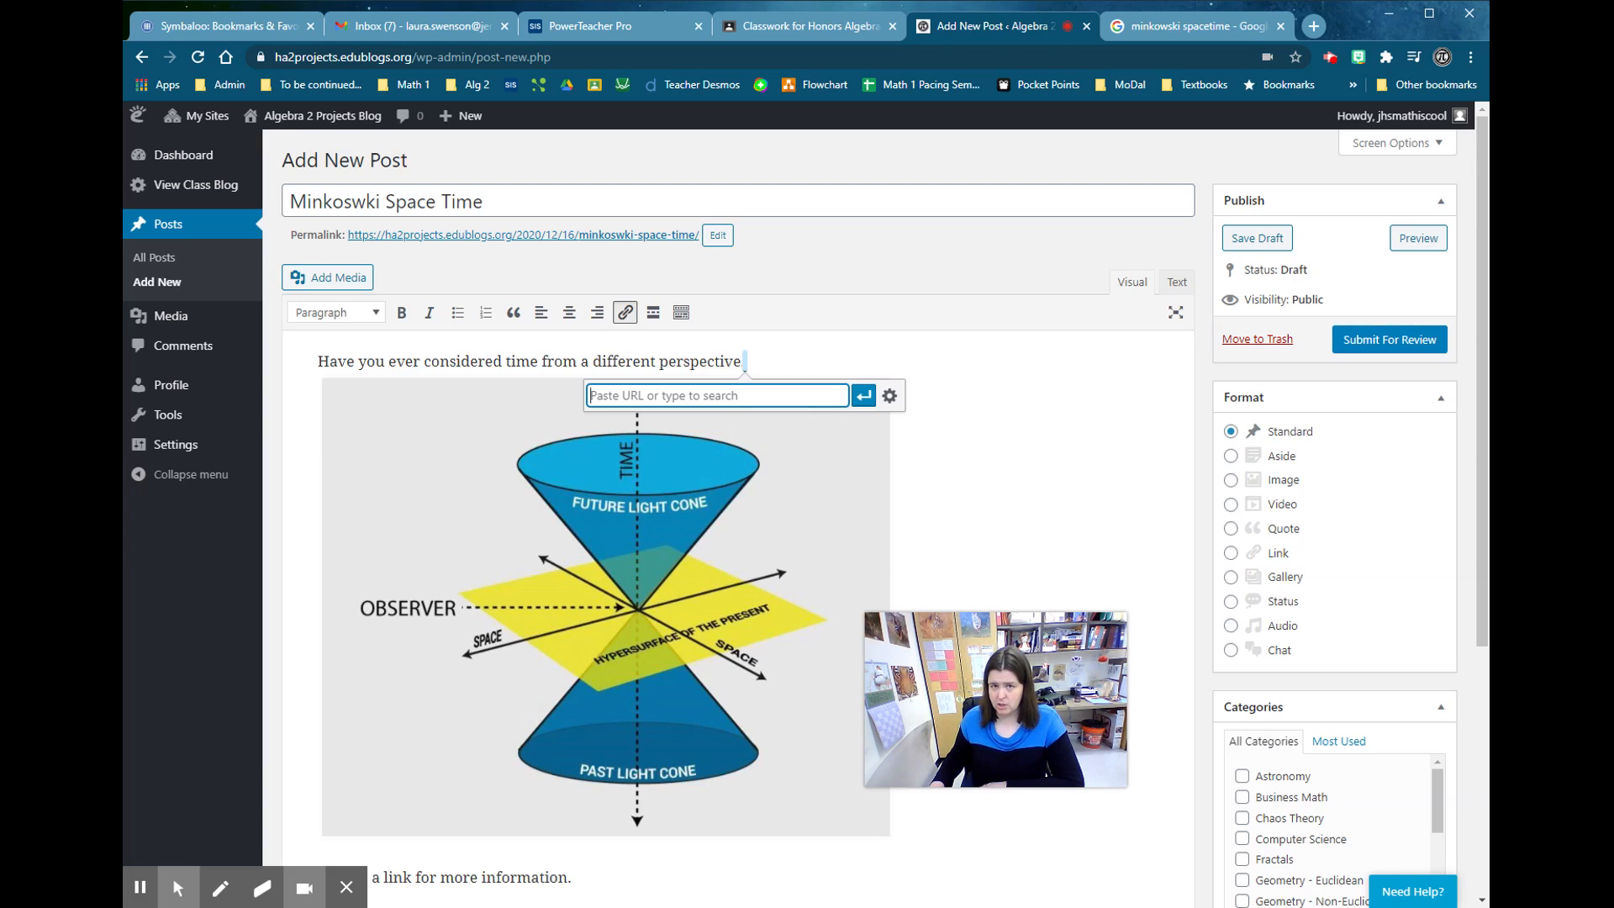
- Insert the link text 'This is a link.' pointing to the pasted YouTube video URL
click(891, 396)
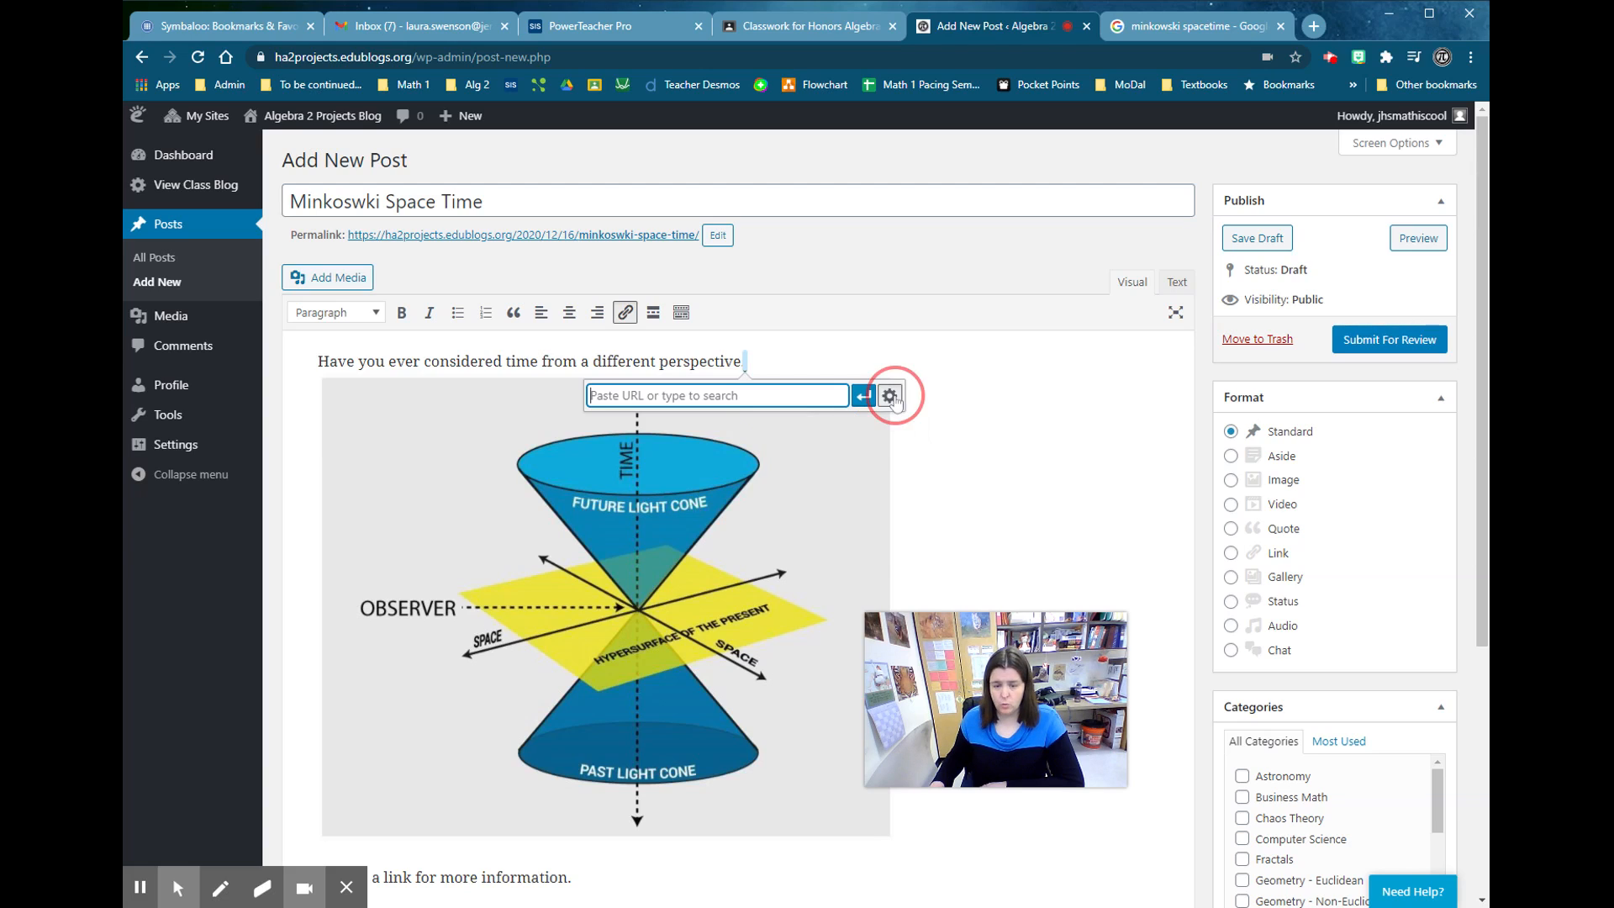
click(890, 396)
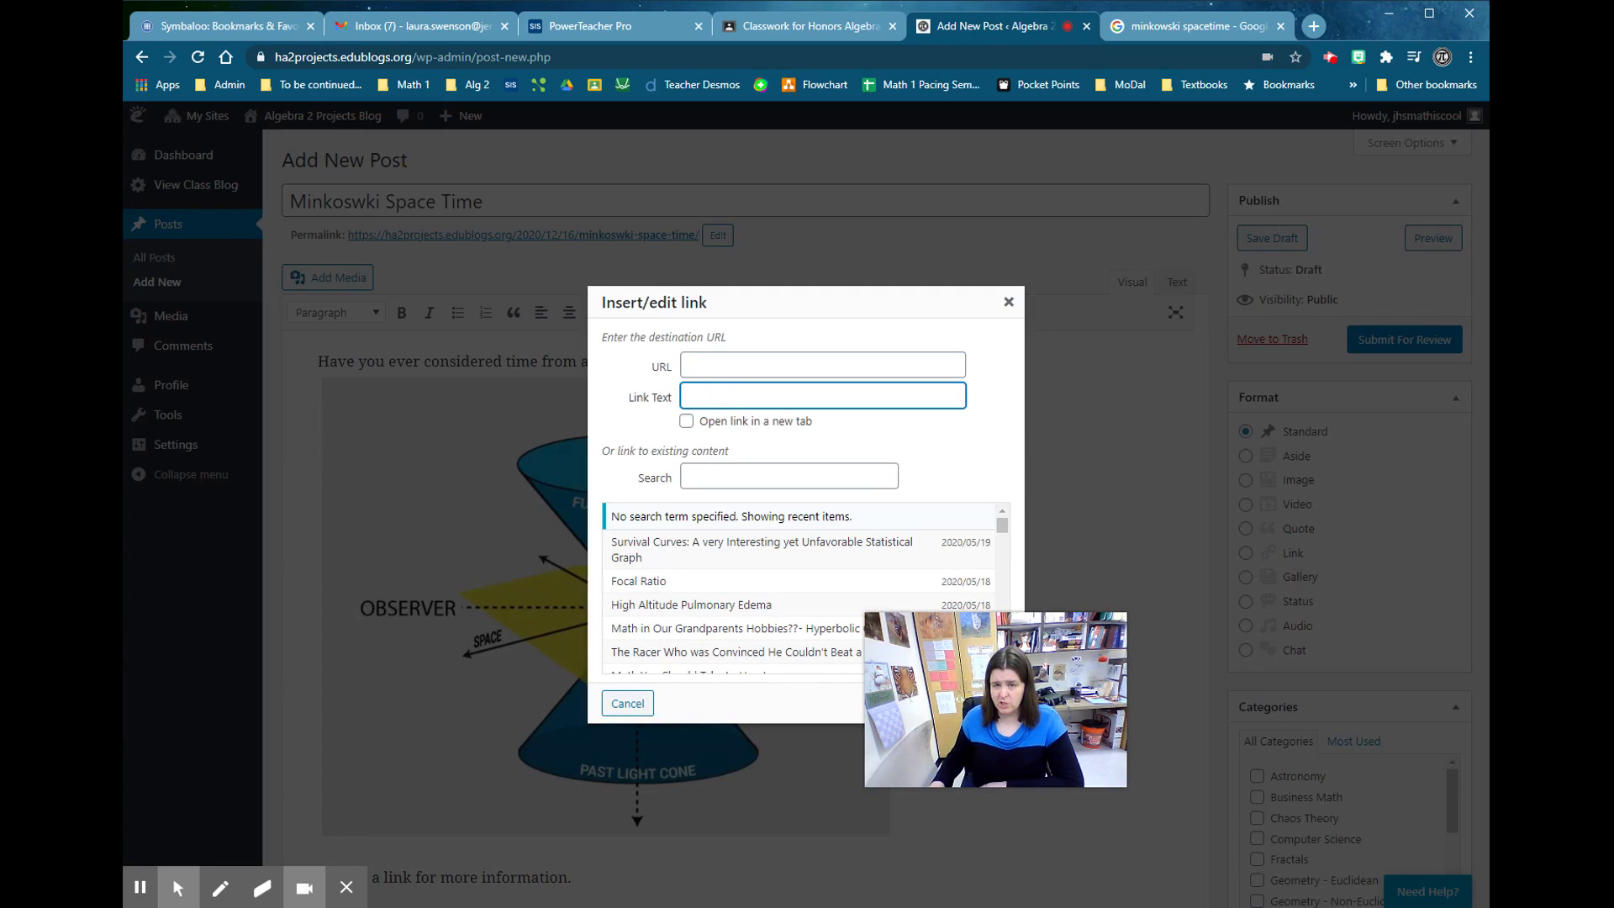
text(This i)
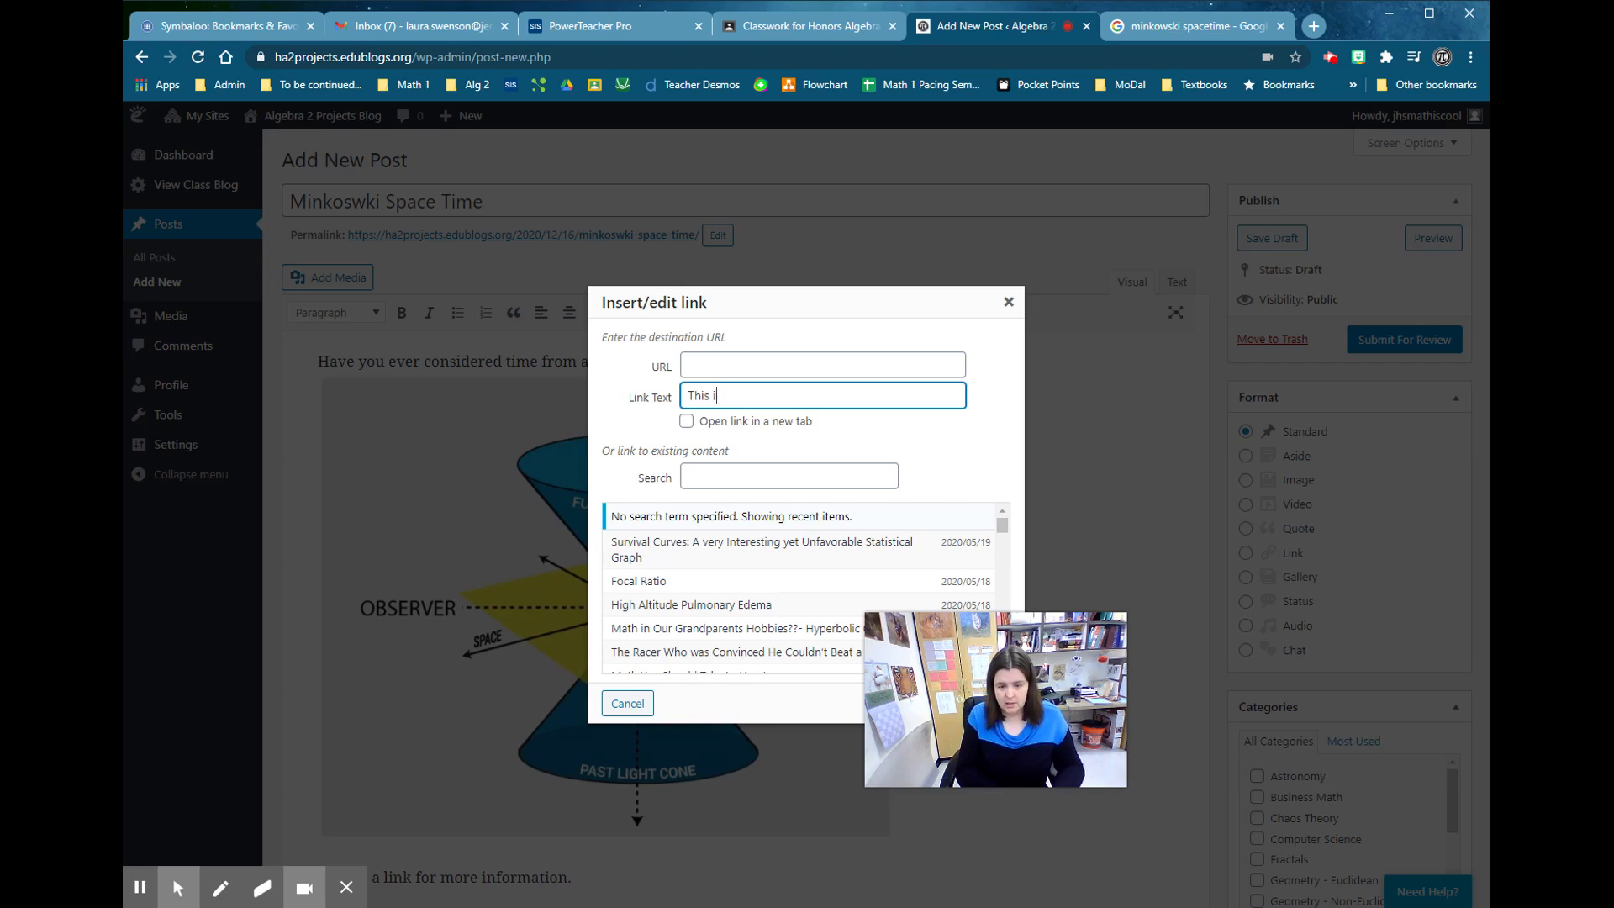
text(s a link.)
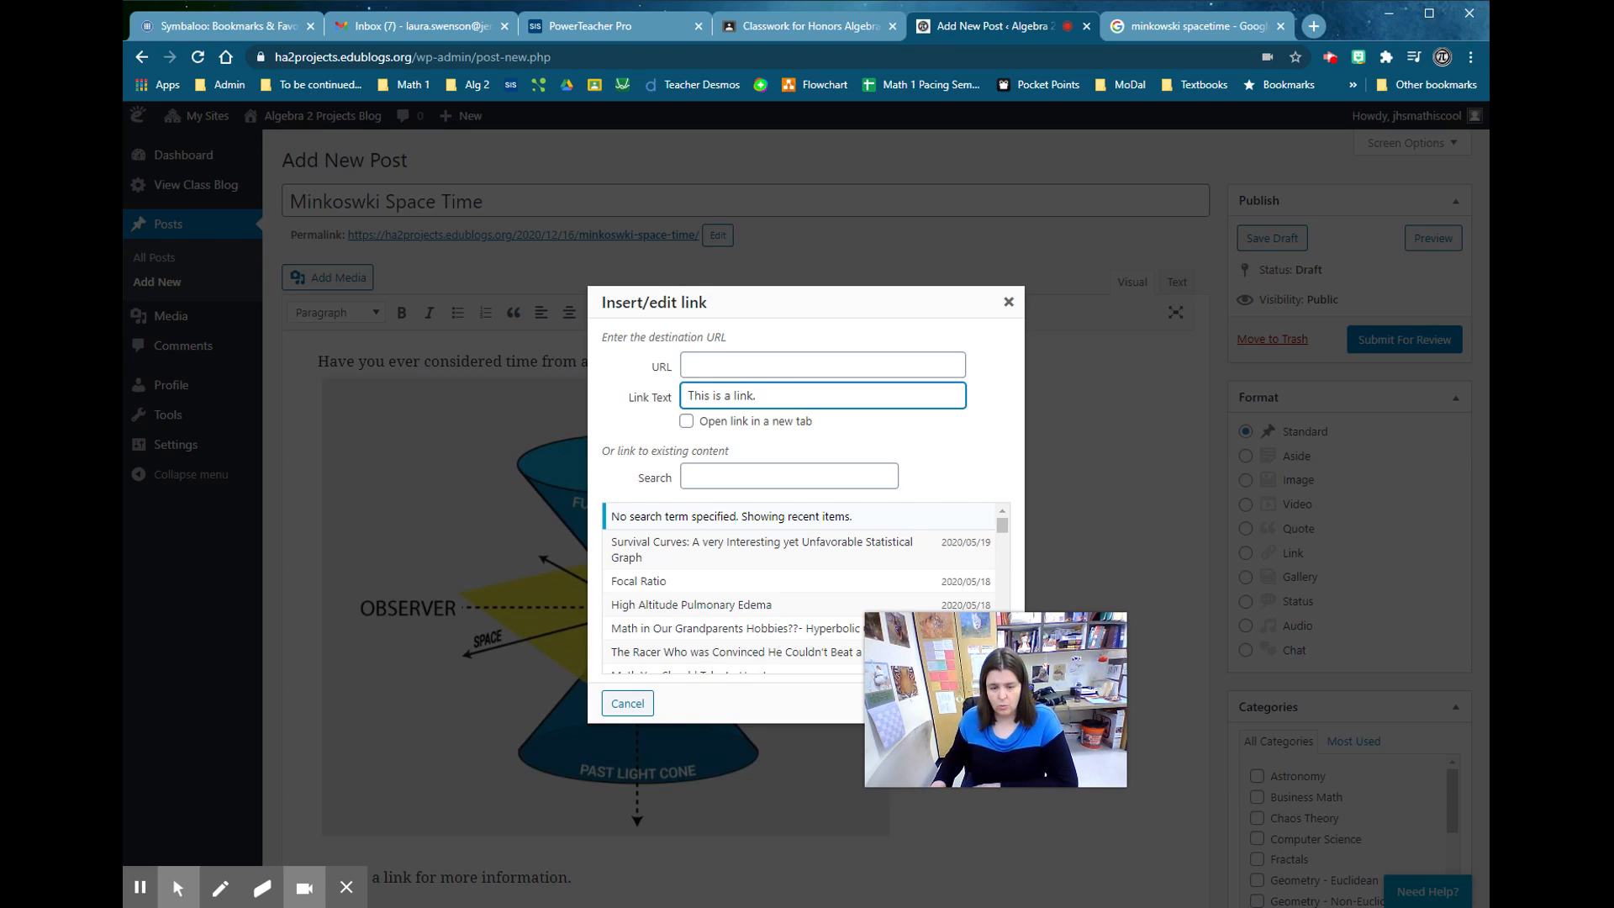
click(765, 363)
key(ctrl+v)
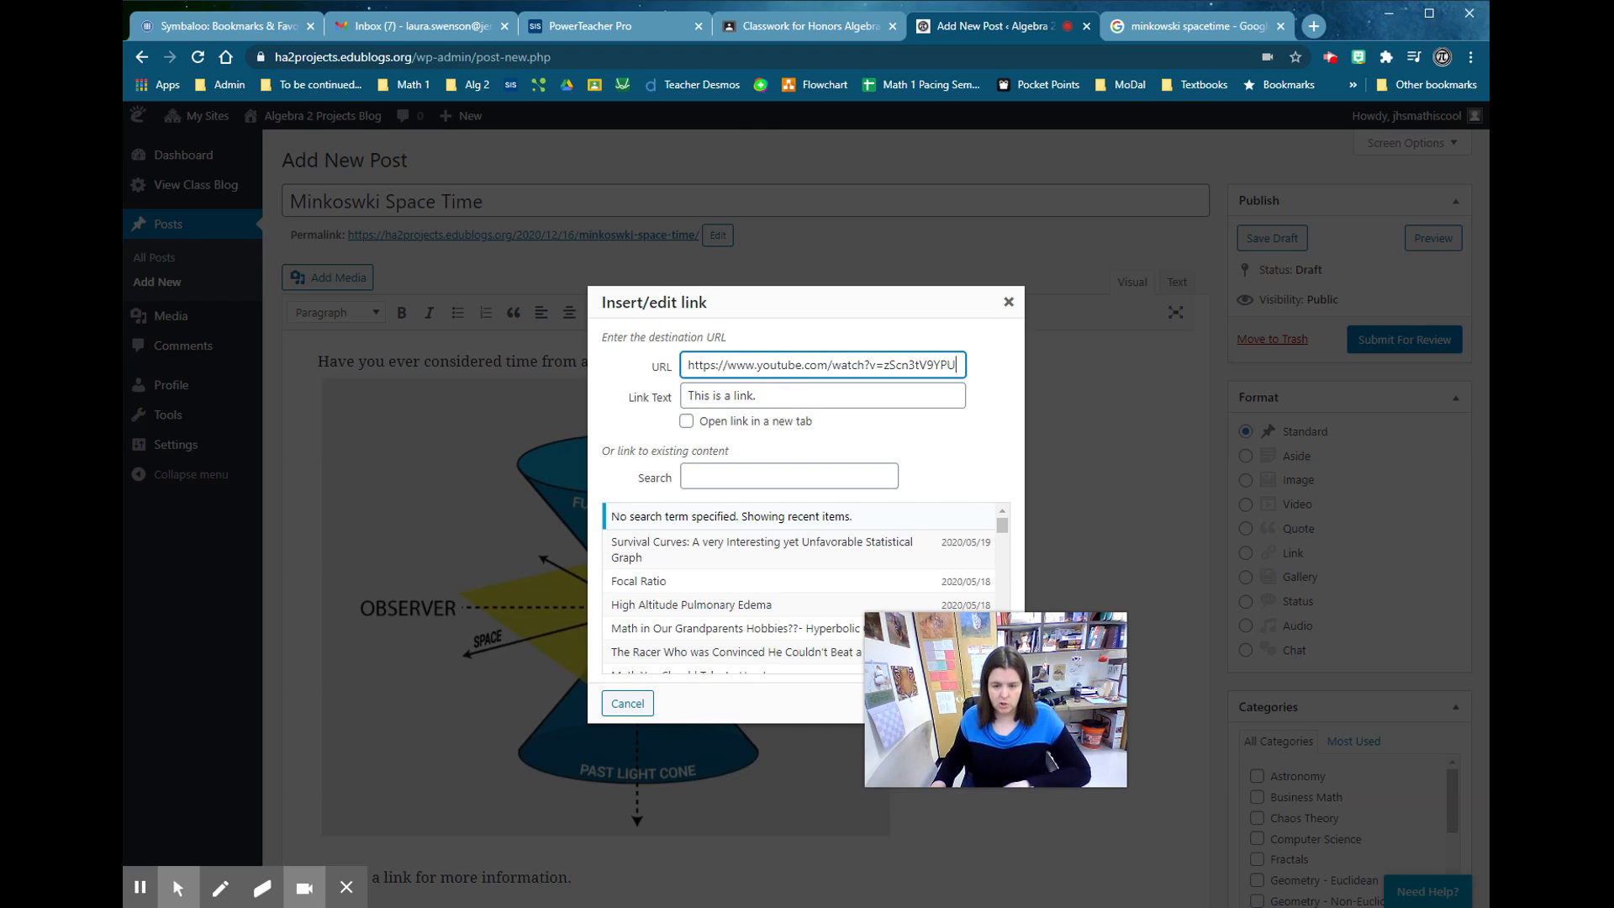
drag(1001, 722, 1189, 716)
click(983, 703)
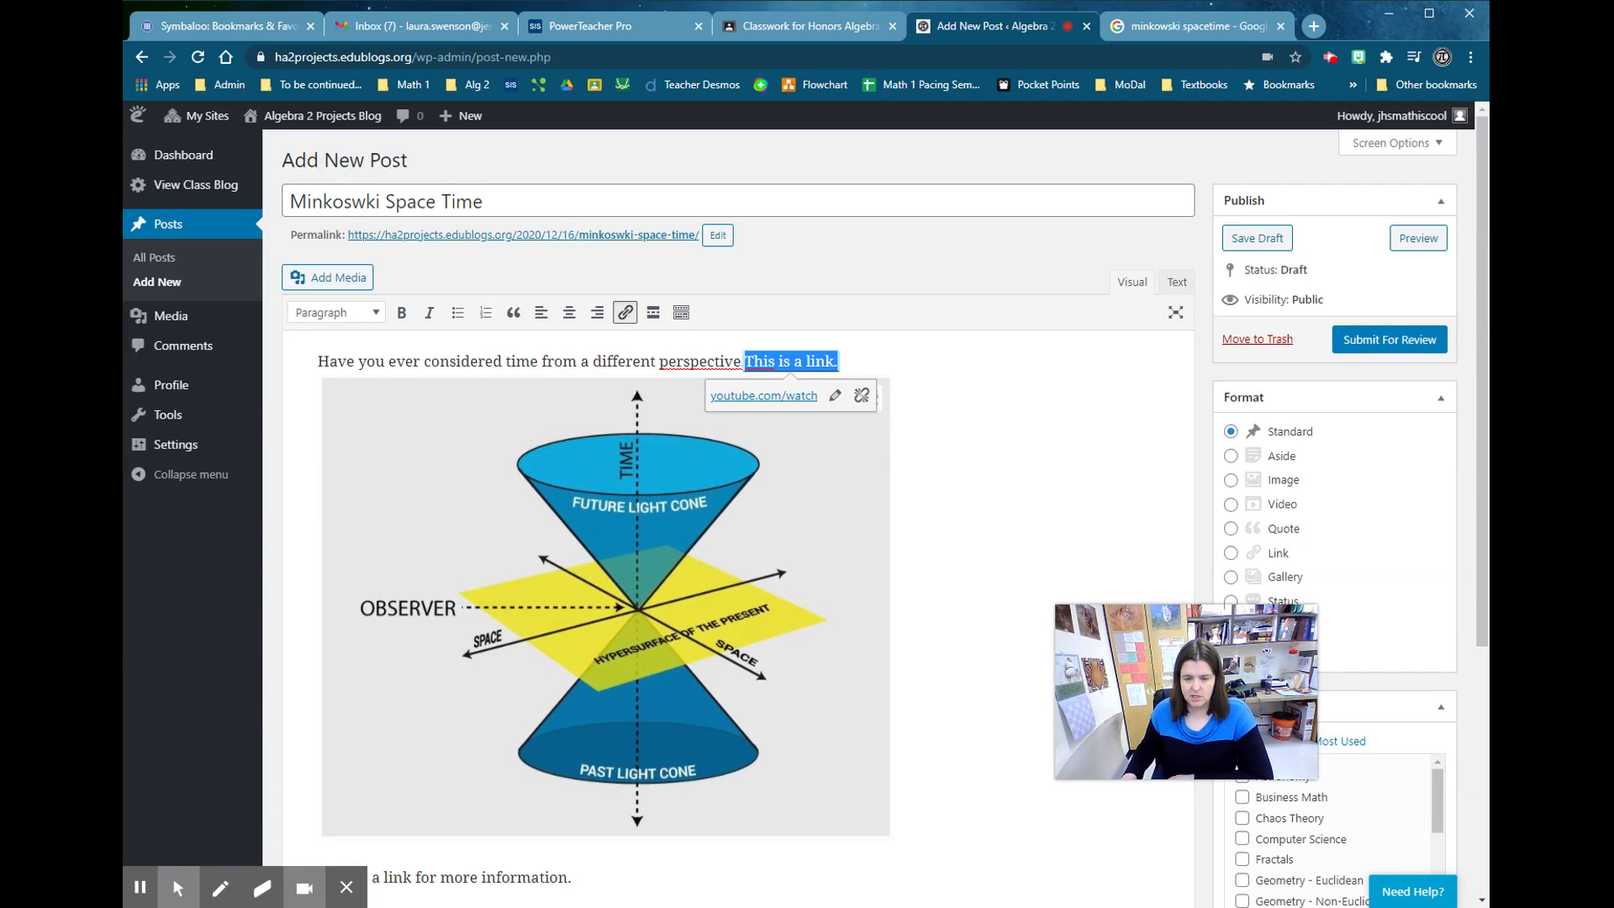
- Replace the word 'link' with 'video' in the linked sentence, keeping its YouTube hyperlink
click(838, 361)
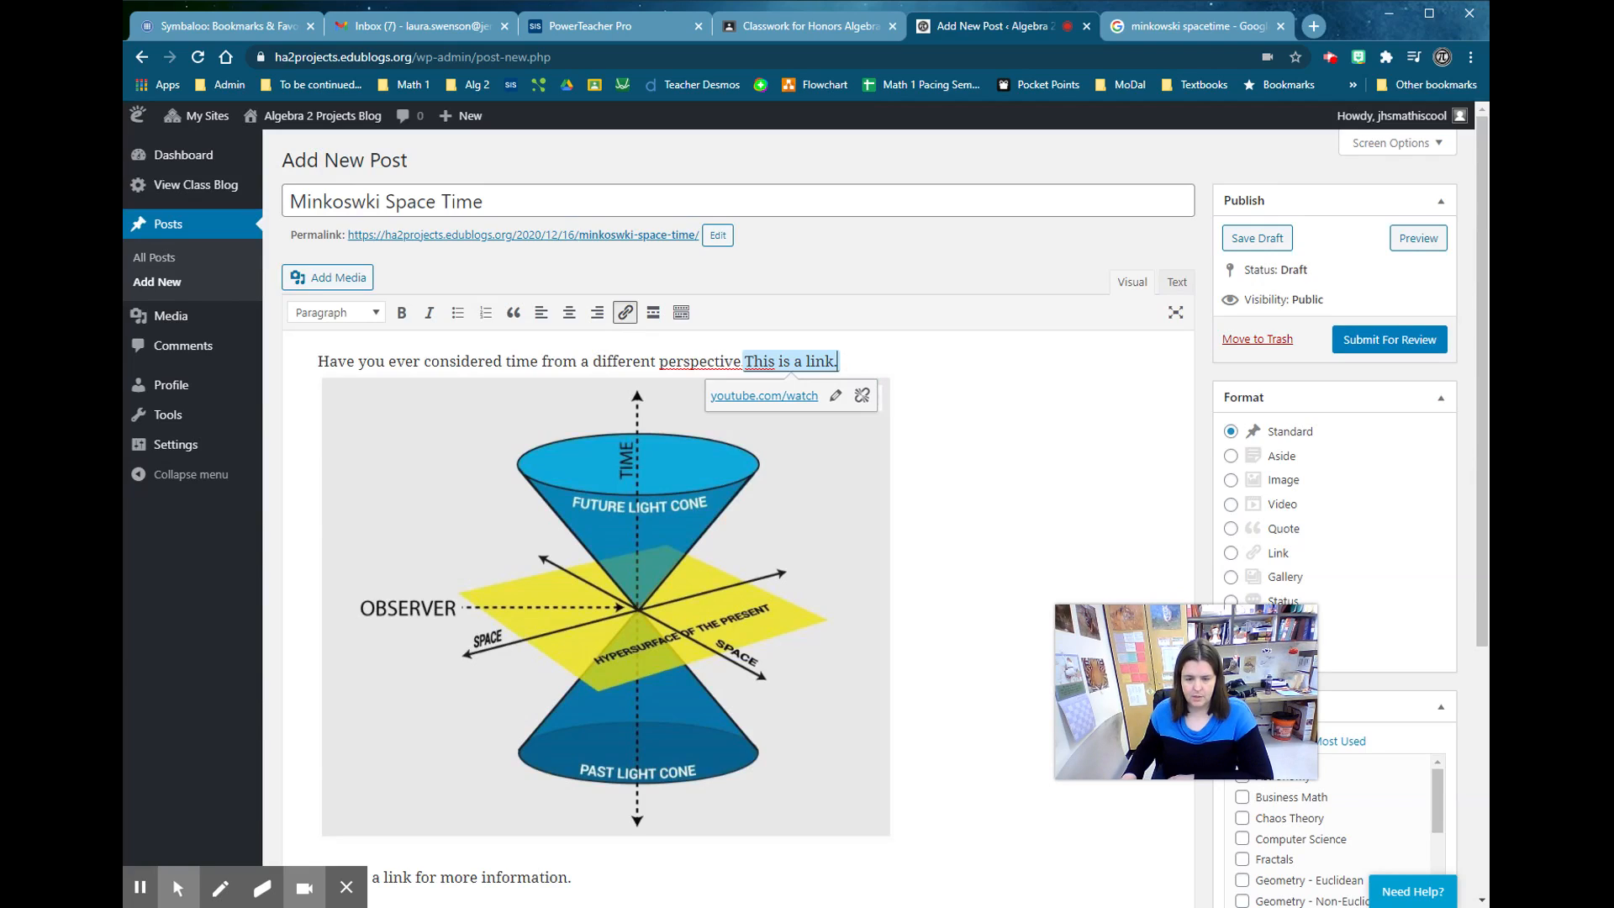
click(778, 362)
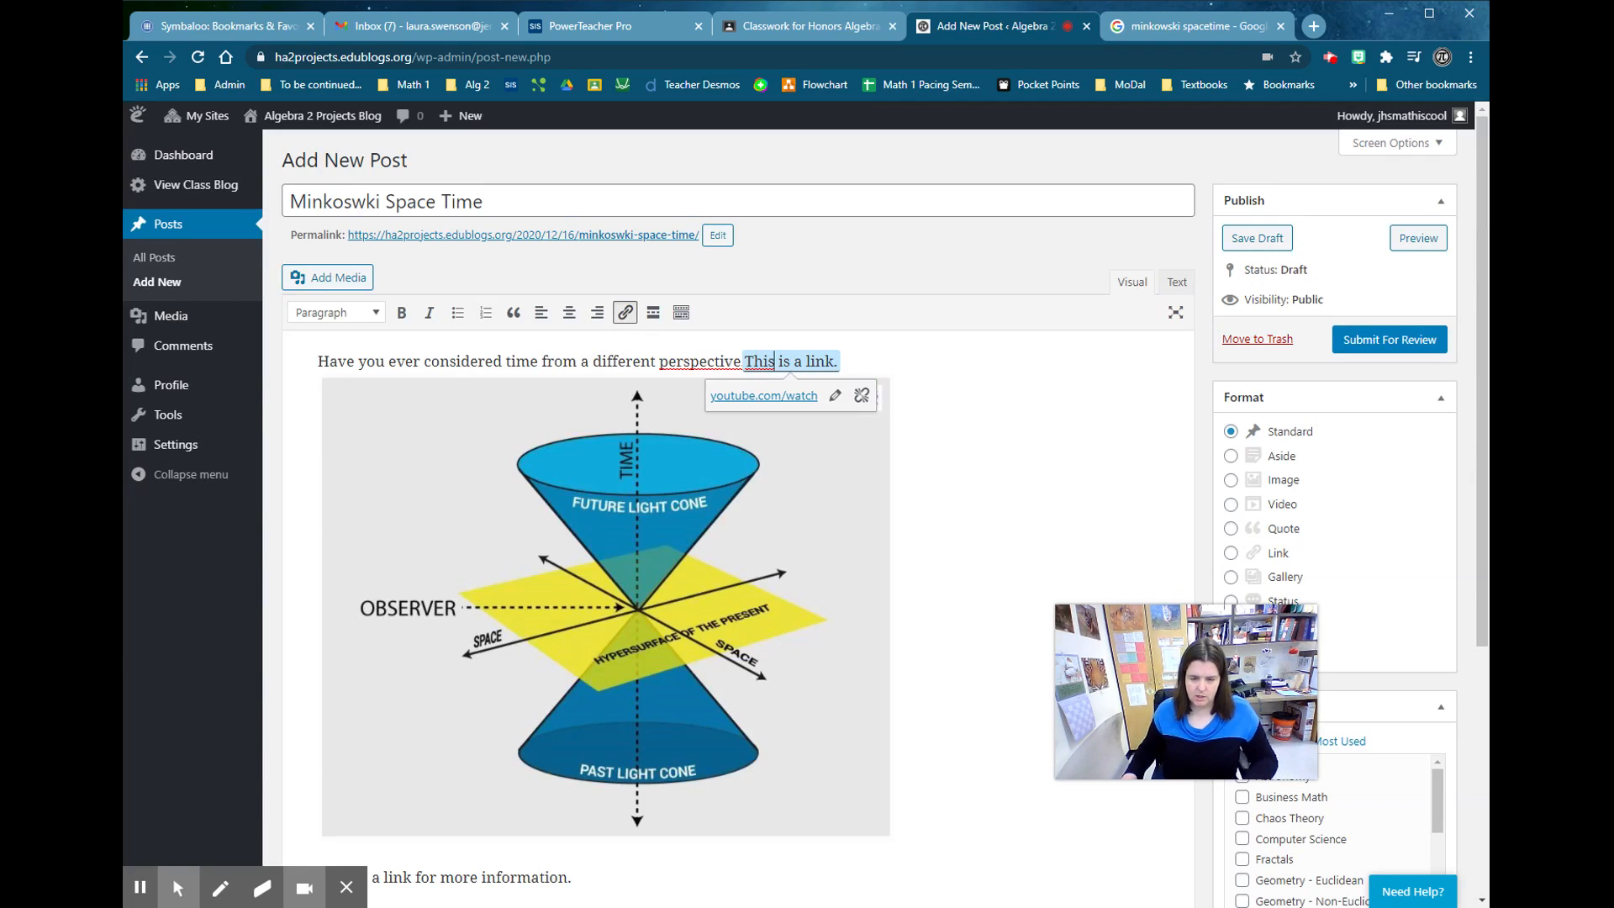
click(812, 361)
double_click(812, 362)
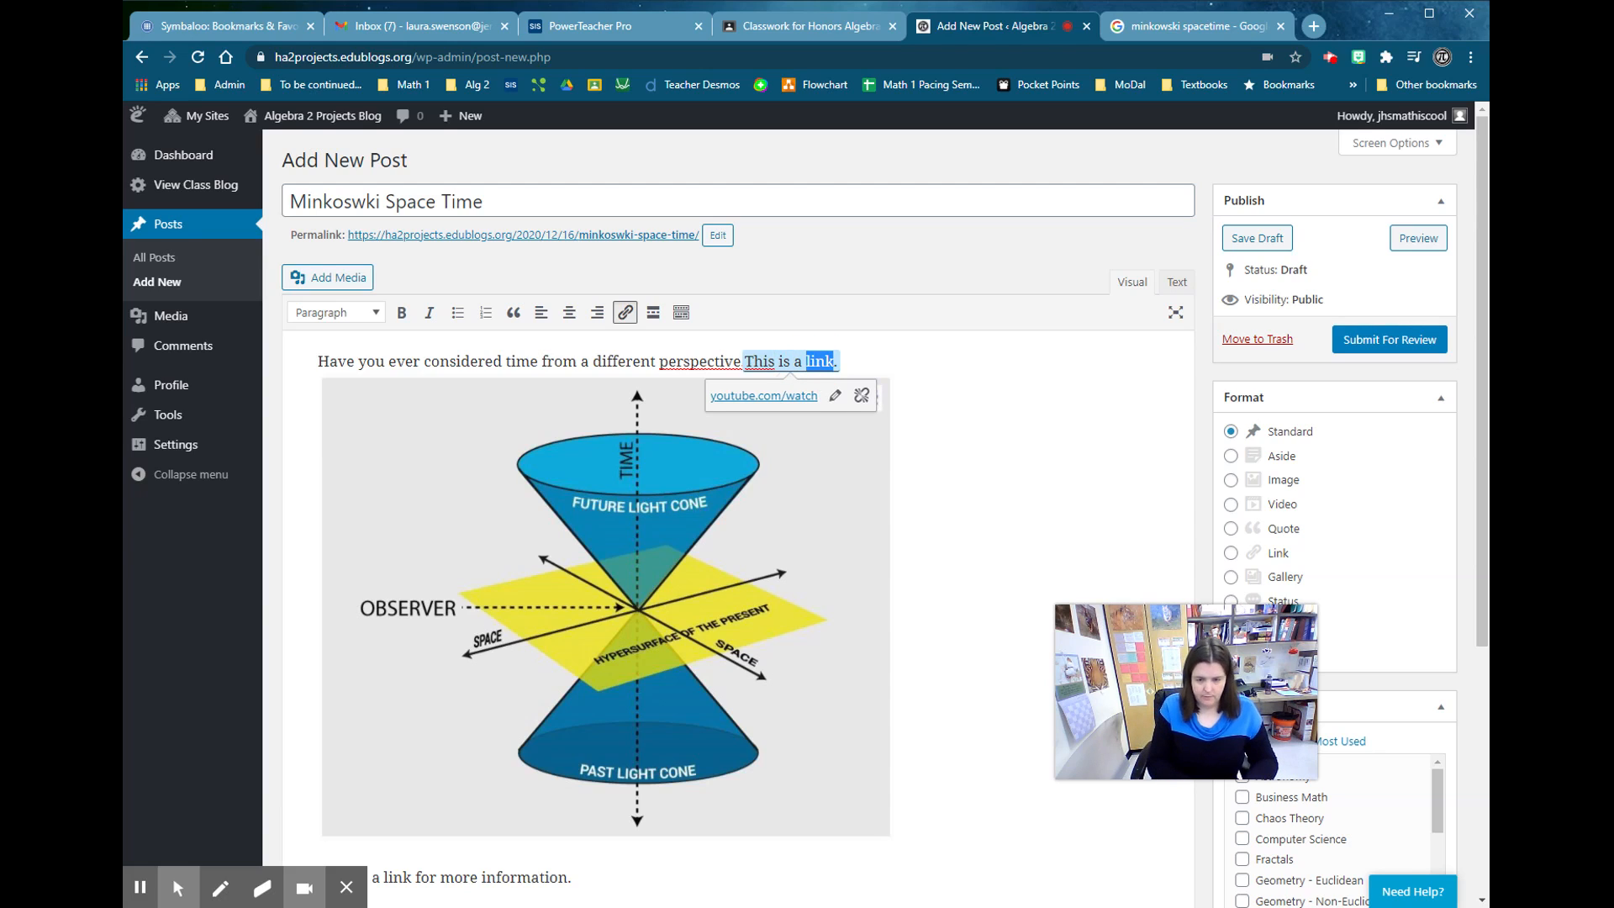
text(video)
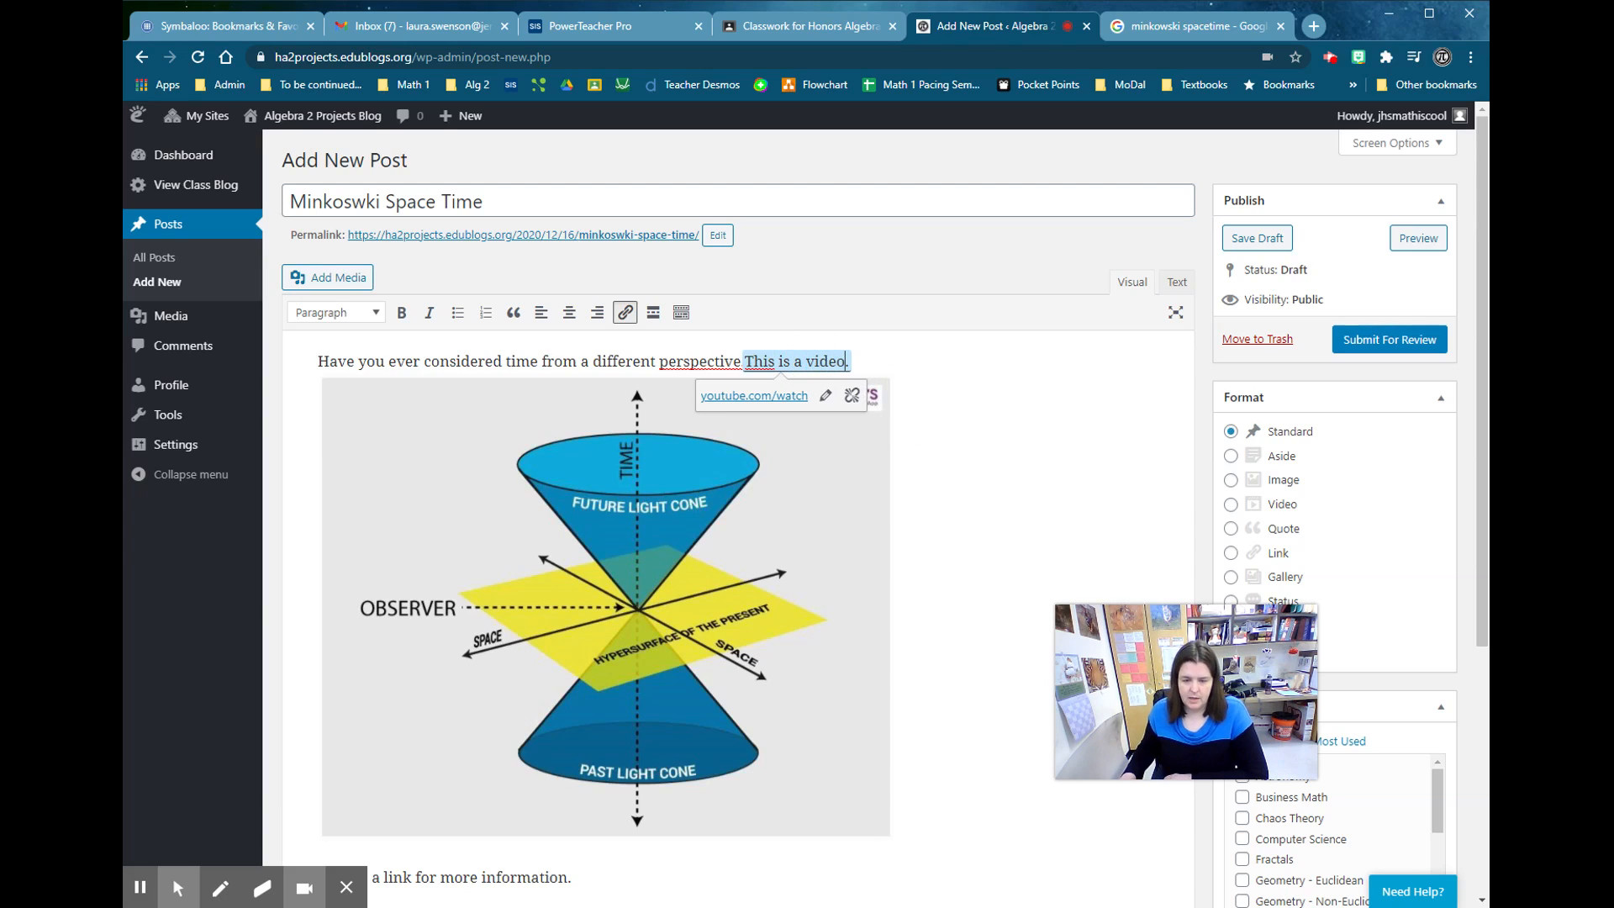
click(945, 360)
click(614, 362)
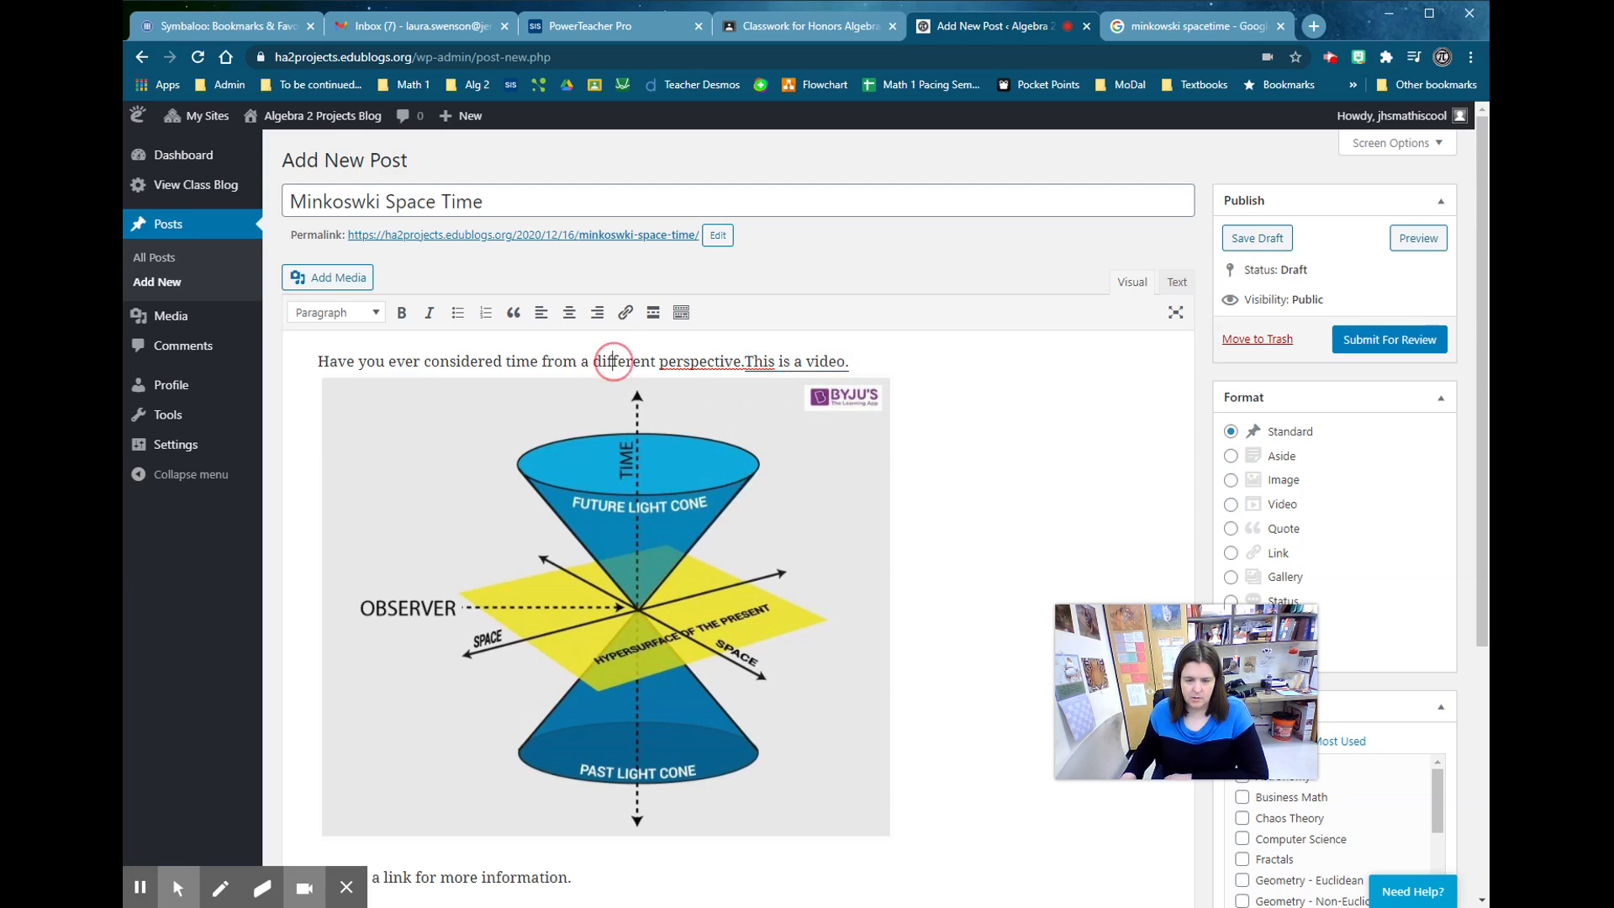
click(774, 361)
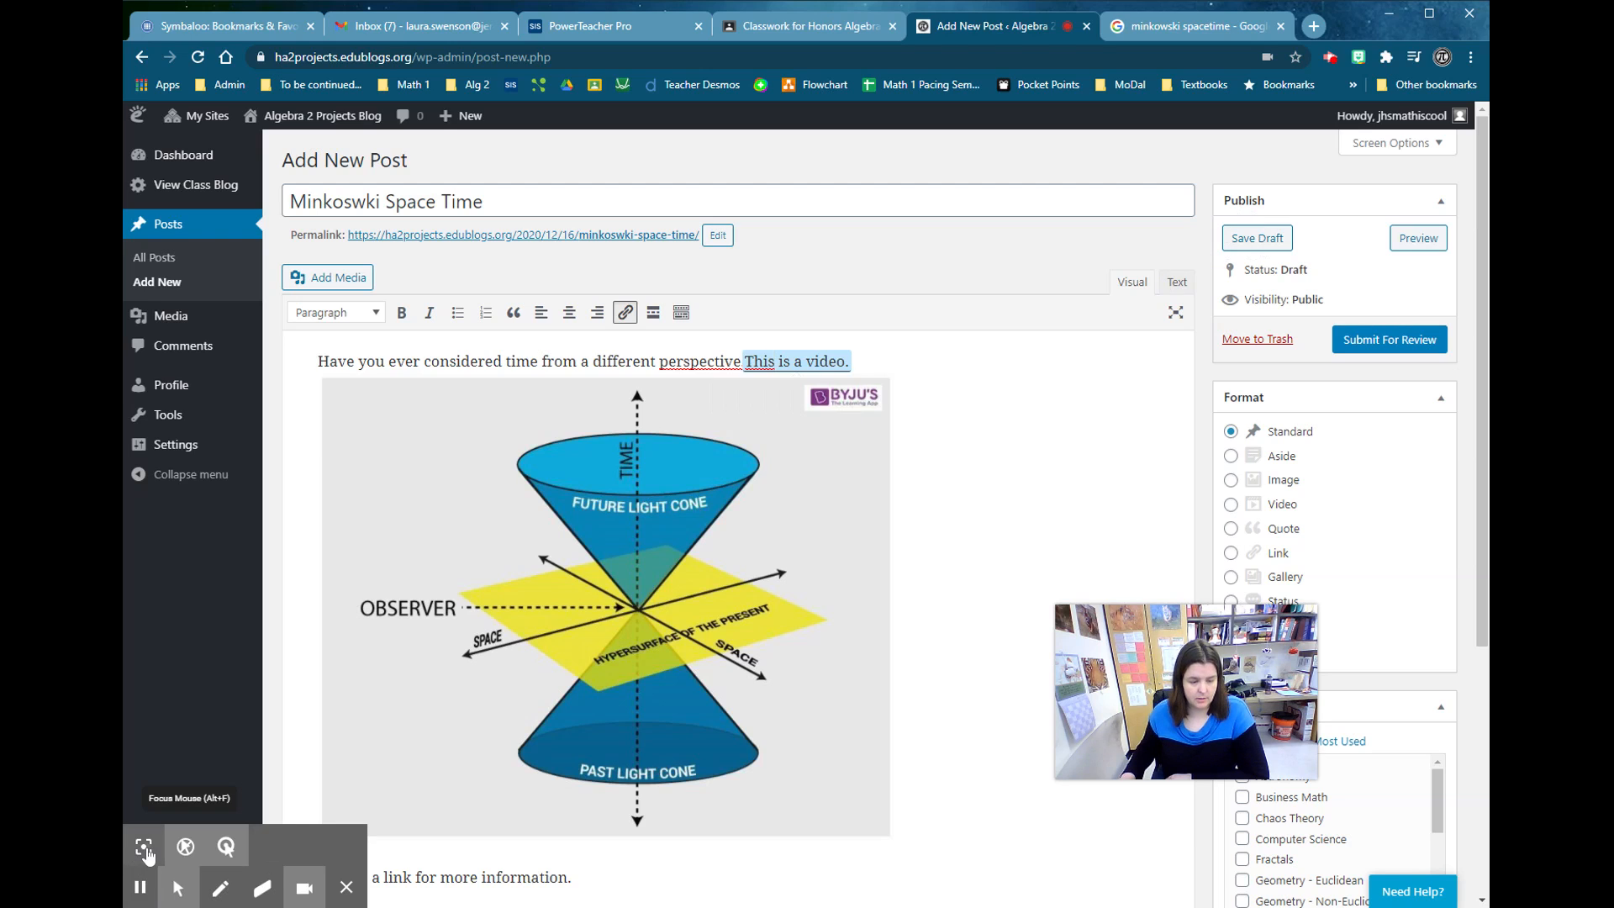
- Save the Minkowski Space Time post as a draft and return to the Dashboard
click(144, 846)
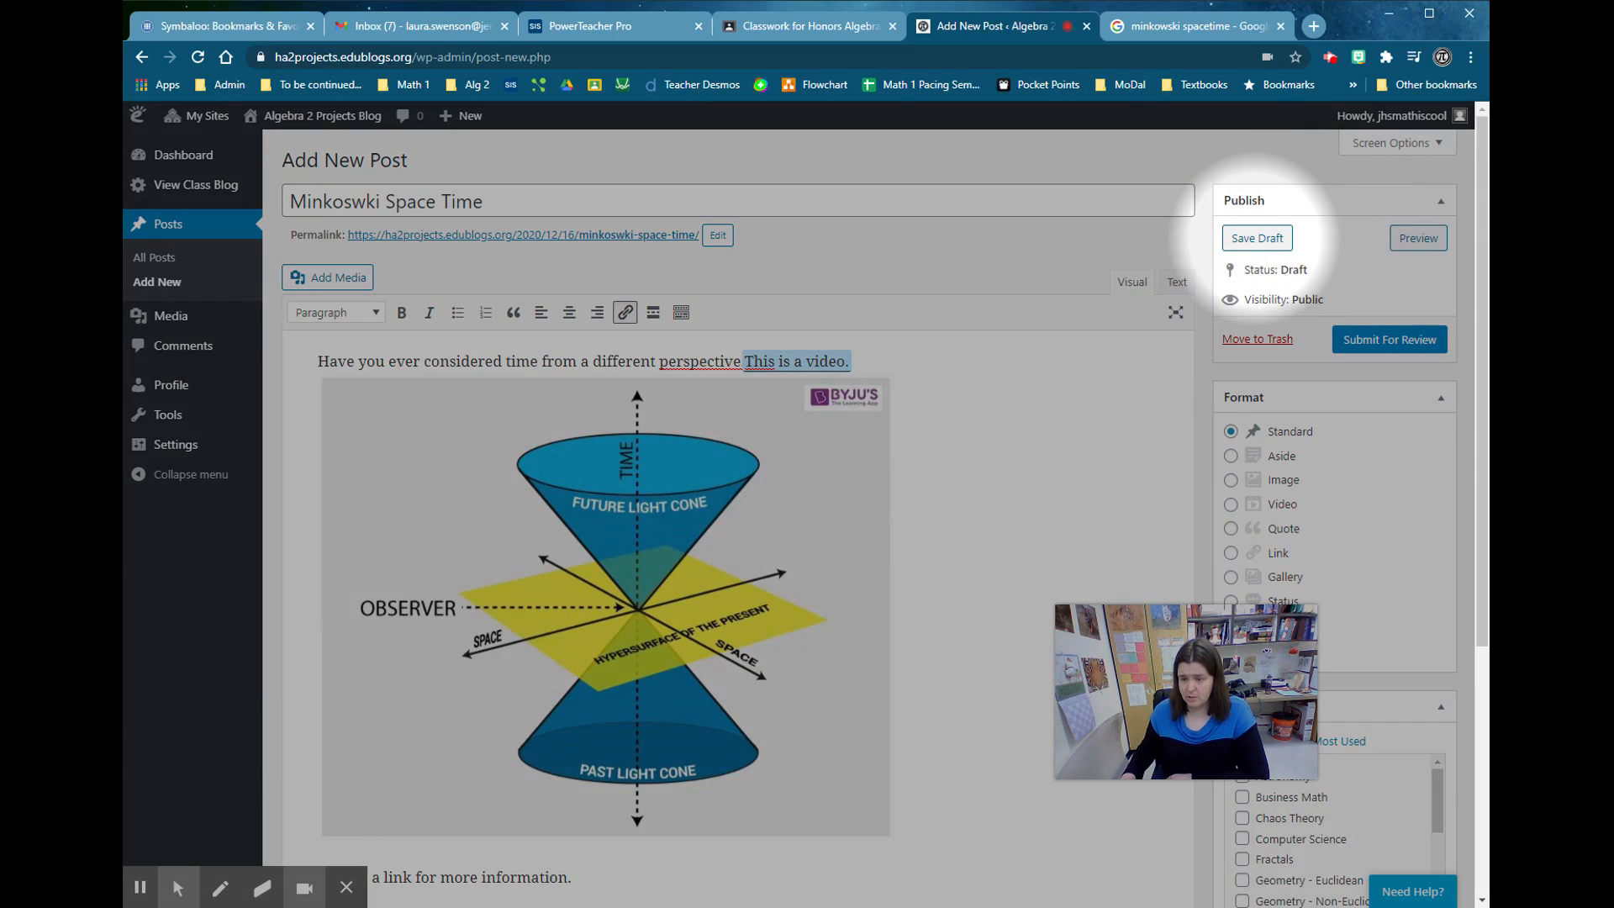
click(1243, 241)
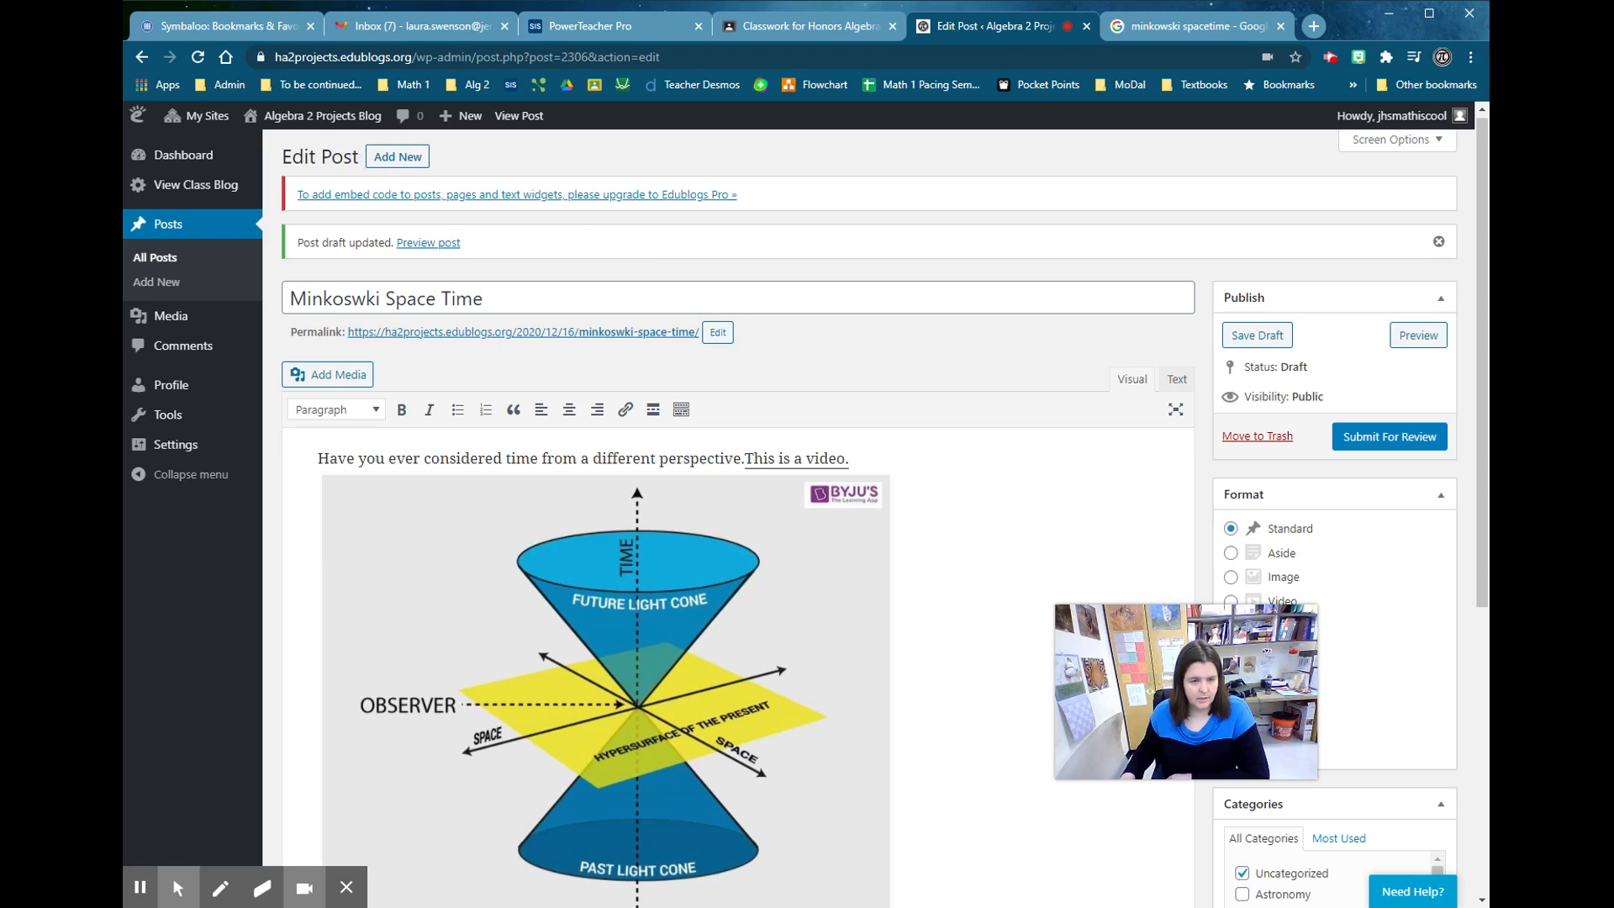
mouse_move(182, 162)
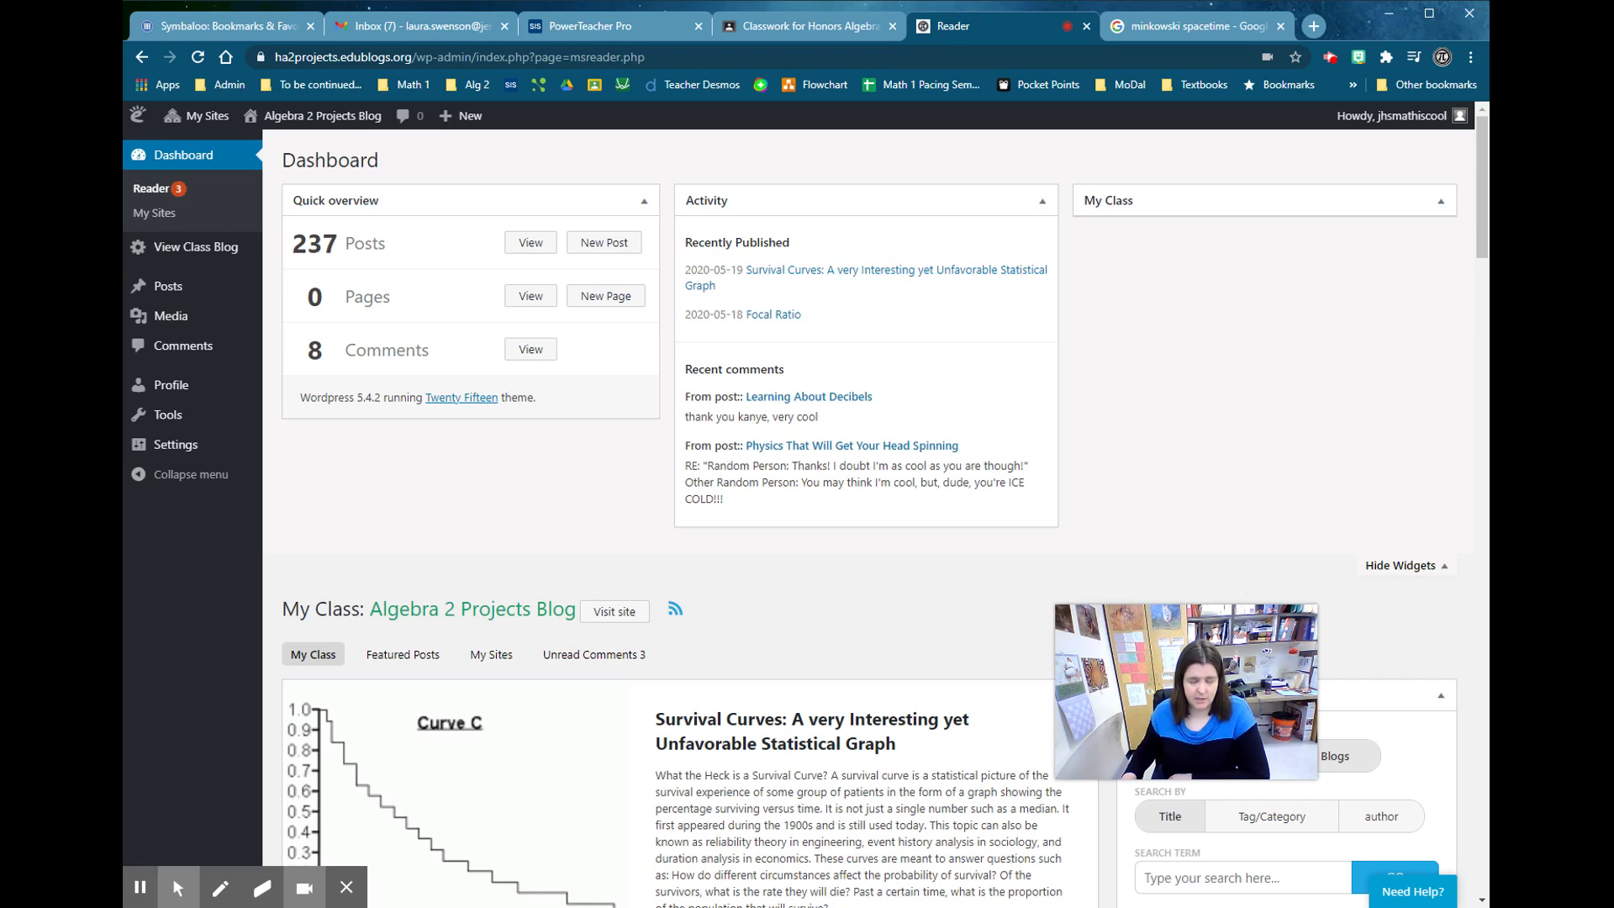
- Go to All Posts and open the Minkowski Space Time draft for editing
scroll(471, 454, down, 4)
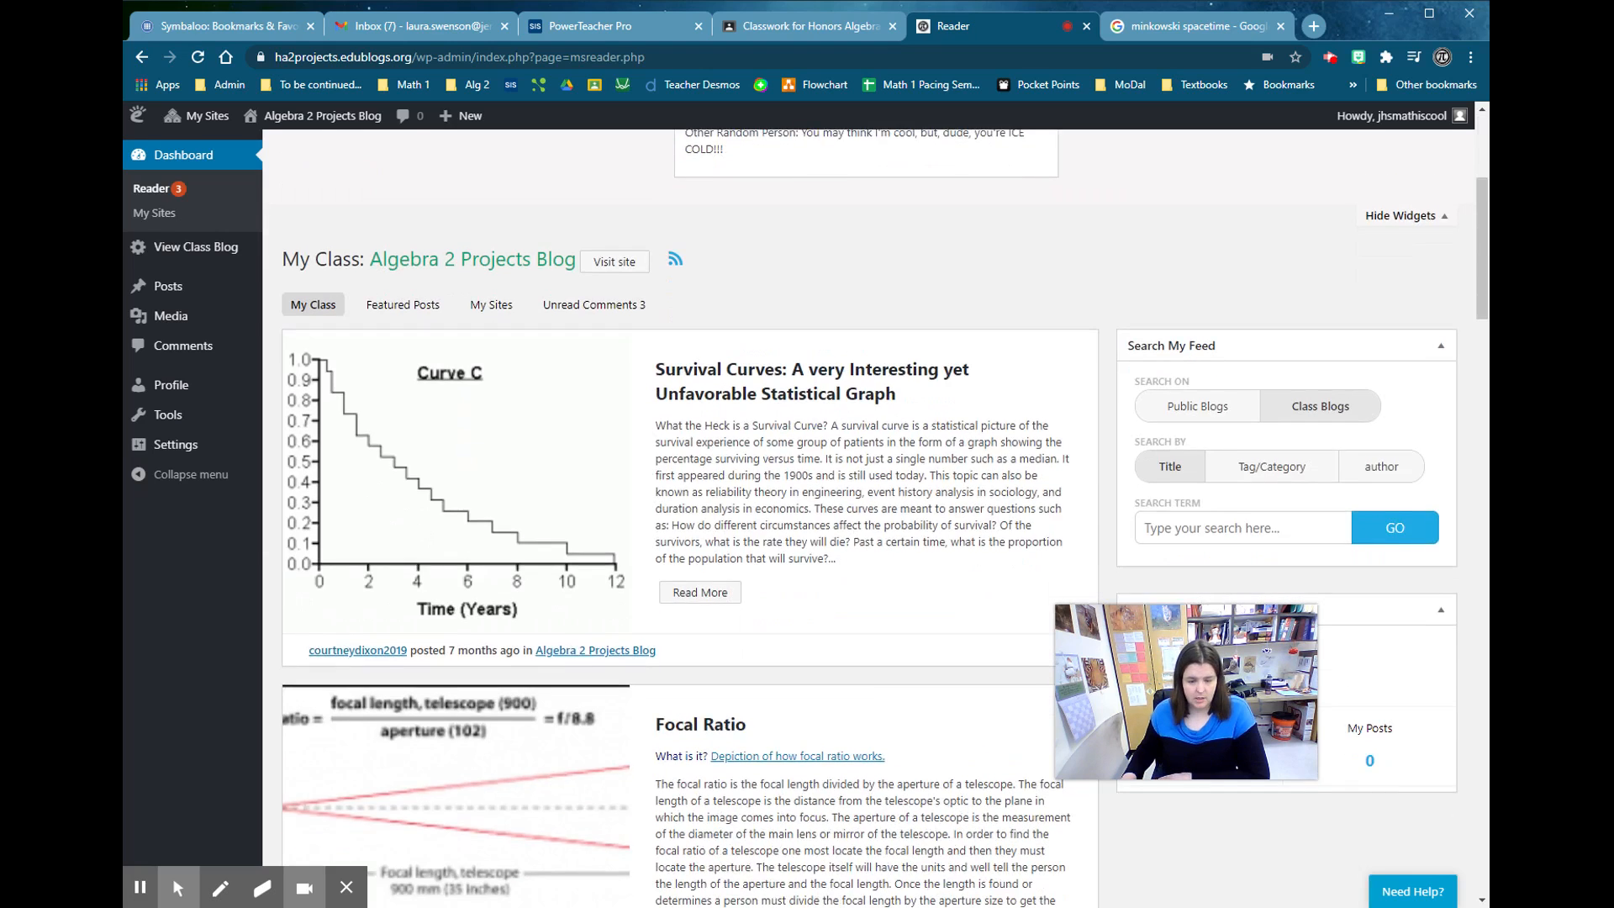
scroll(328, 600, down, 4)
scroll(689, 518, up, 8)
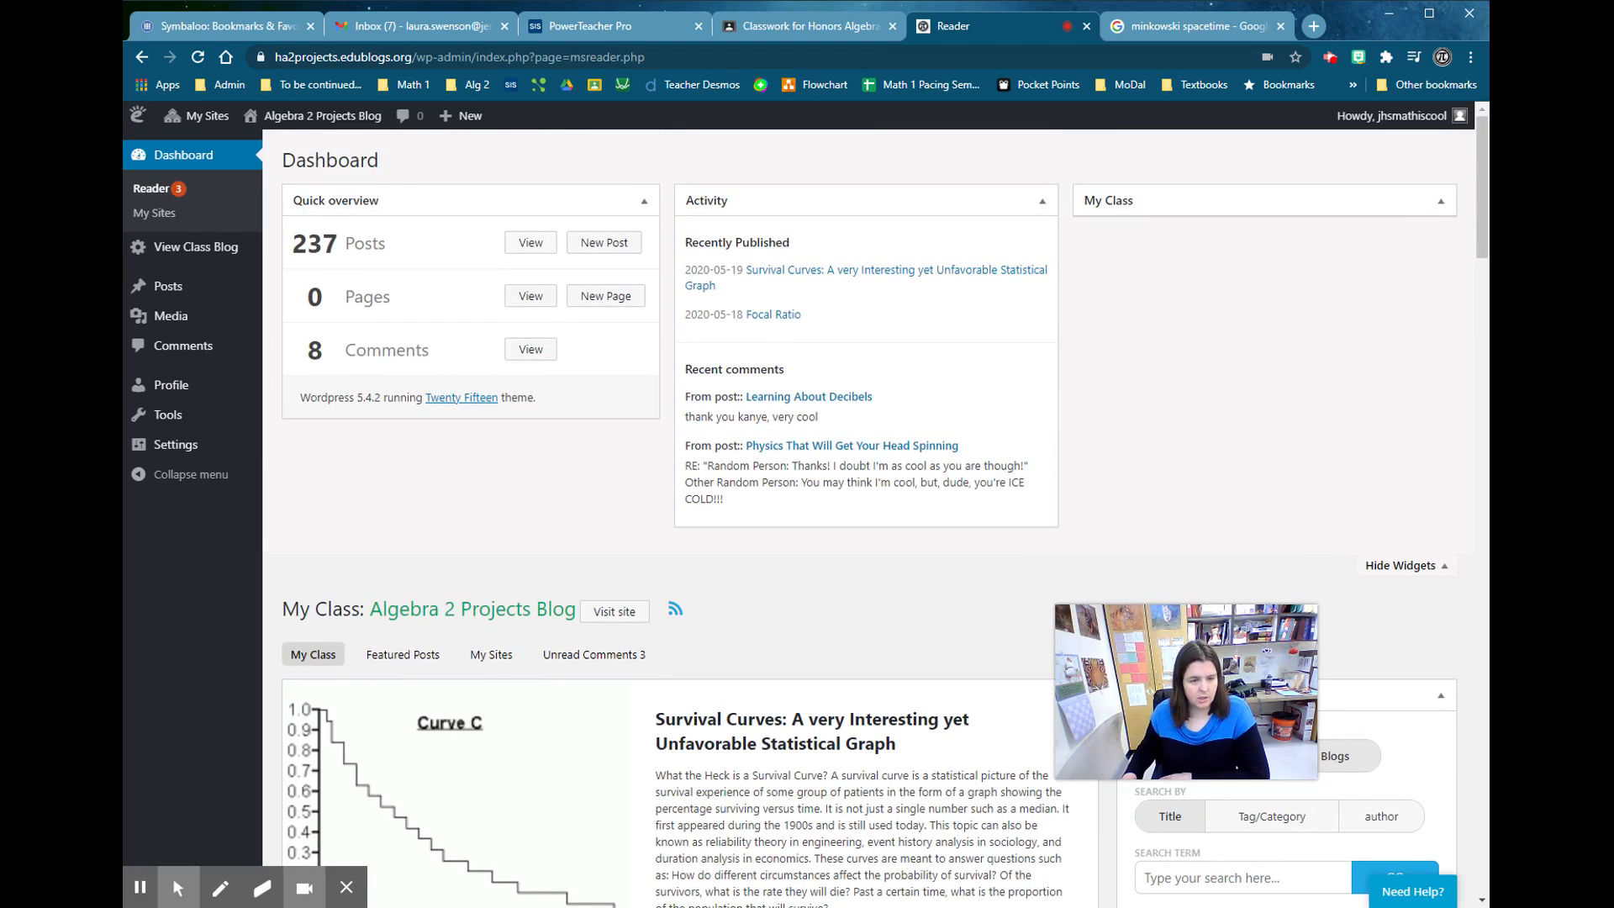
mouse_move(167, 289)
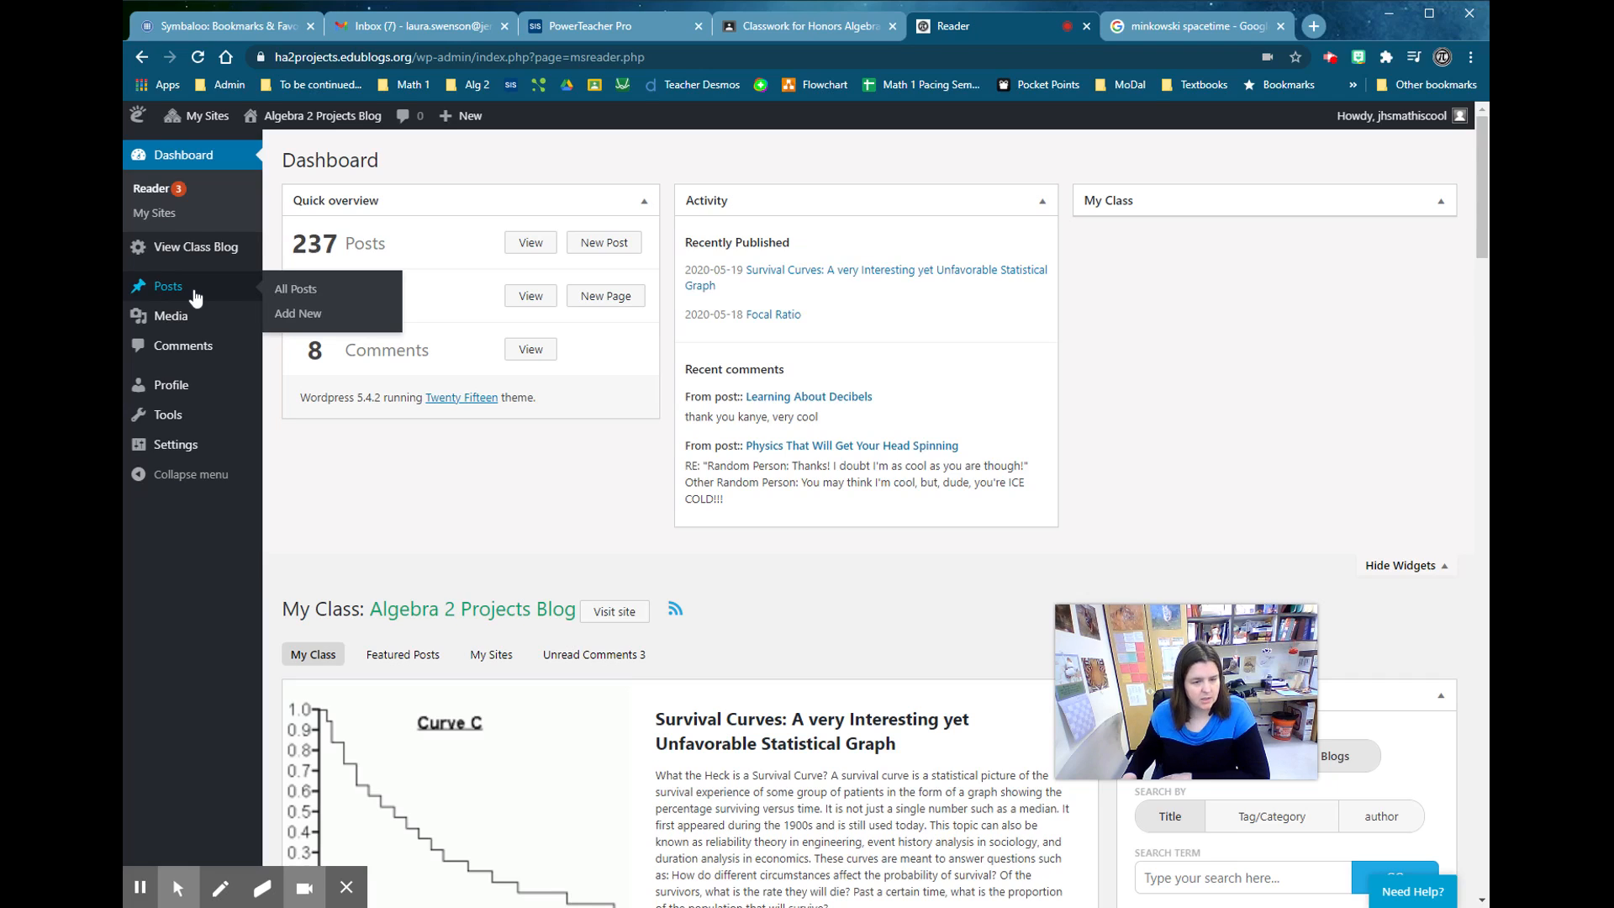
click(304, 291)
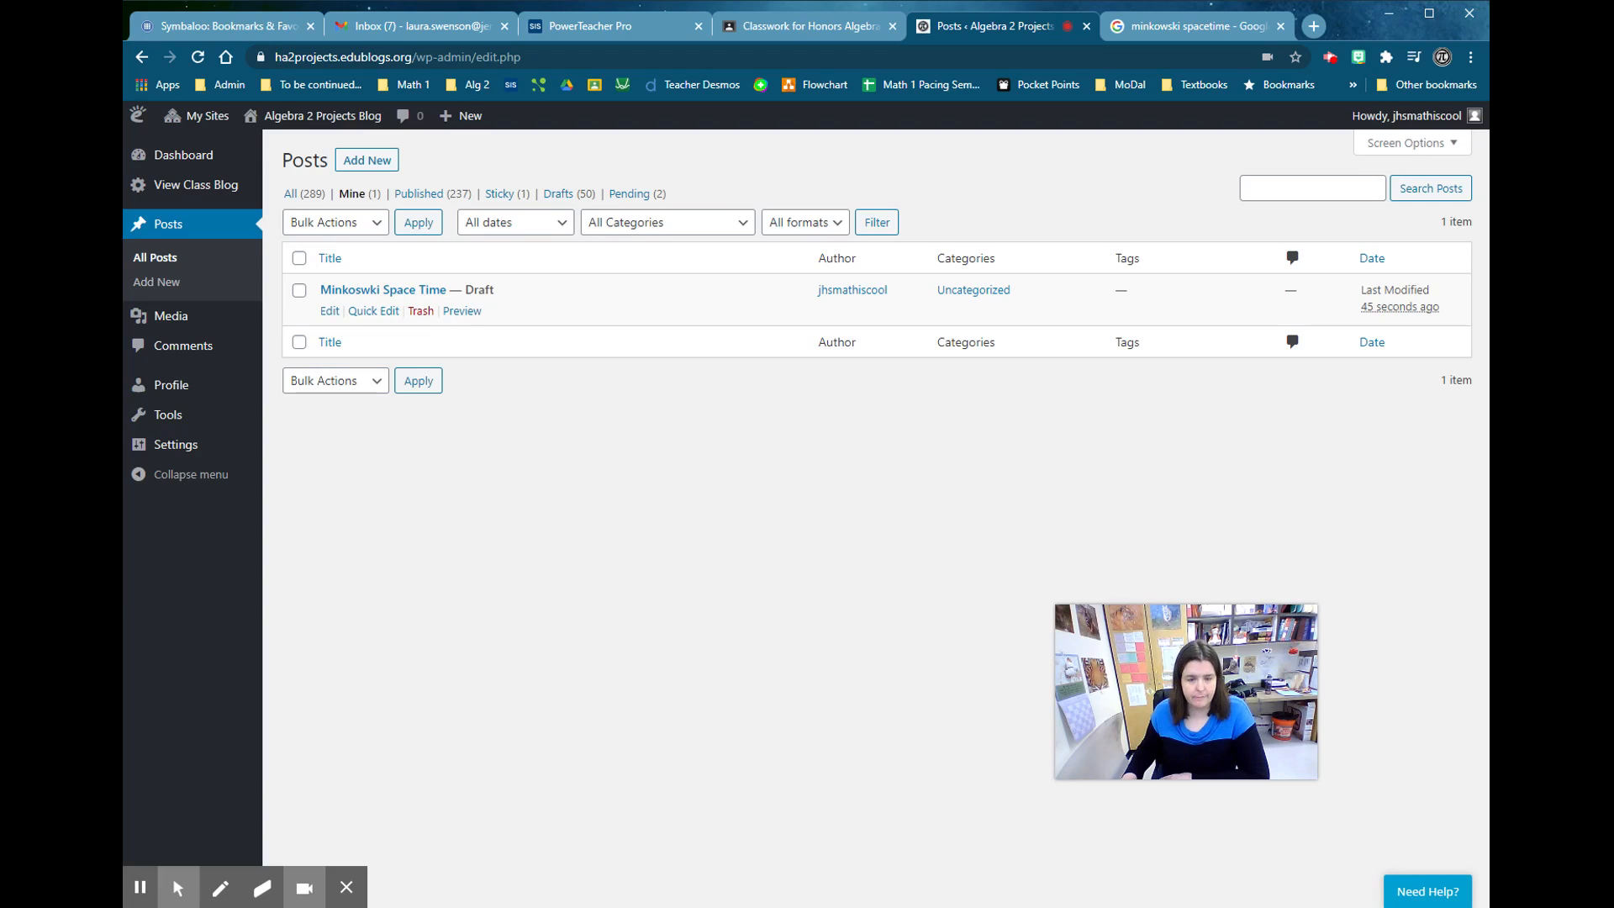
click(329, 312)
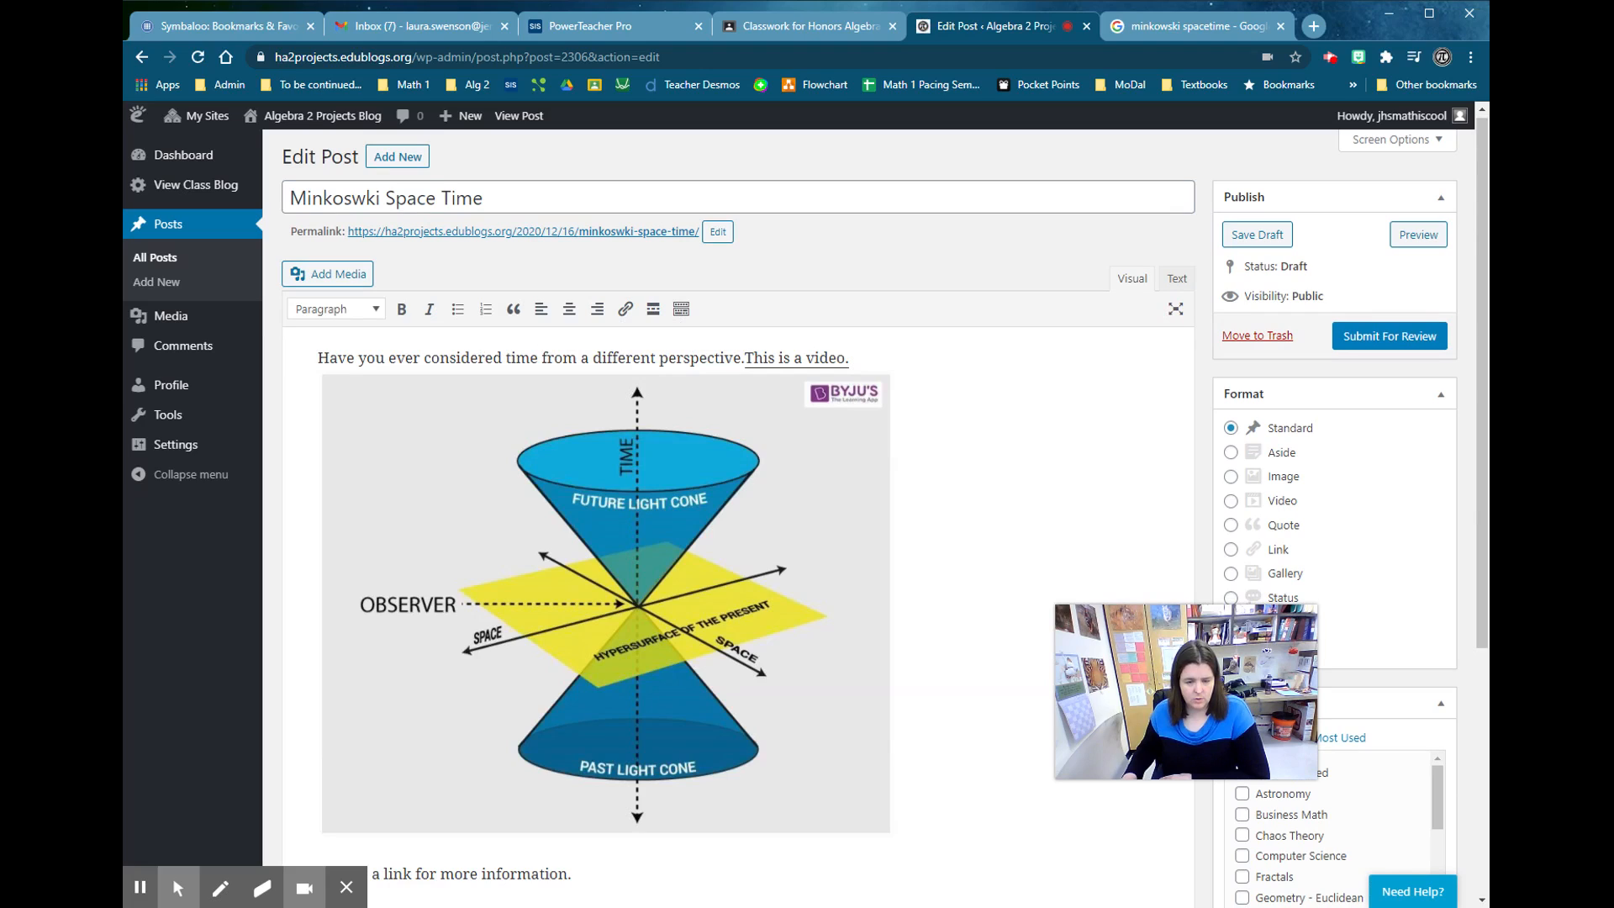
- Scroll through the reopened draft to check its intro, video link and image
scroll(738, 542, down, 2)
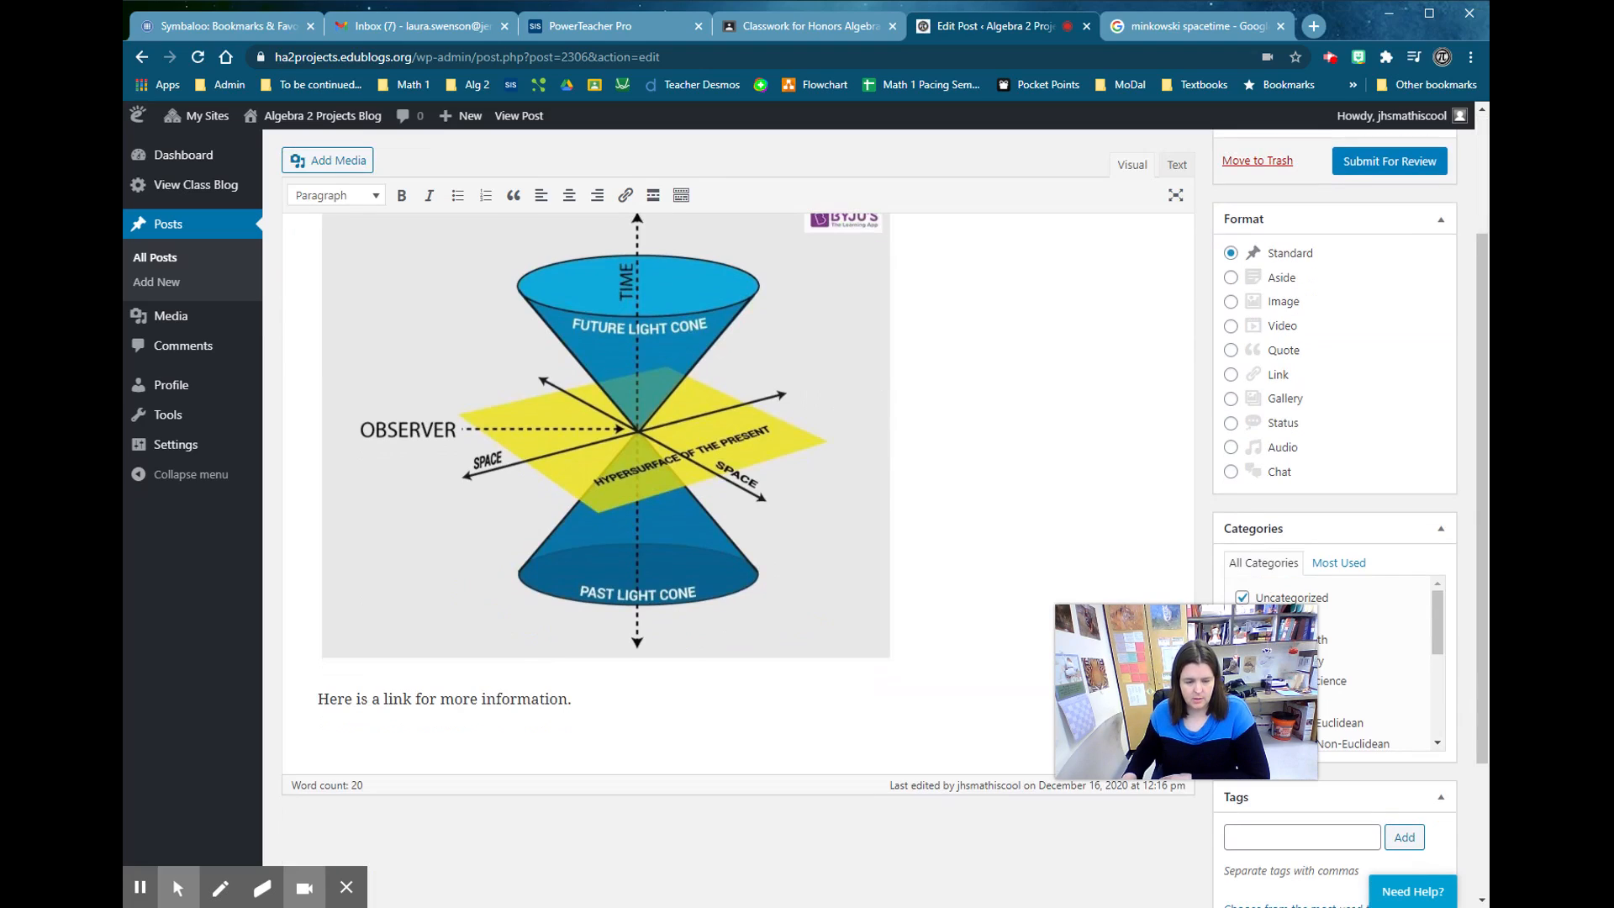
scroll(738, 542, up, 2)
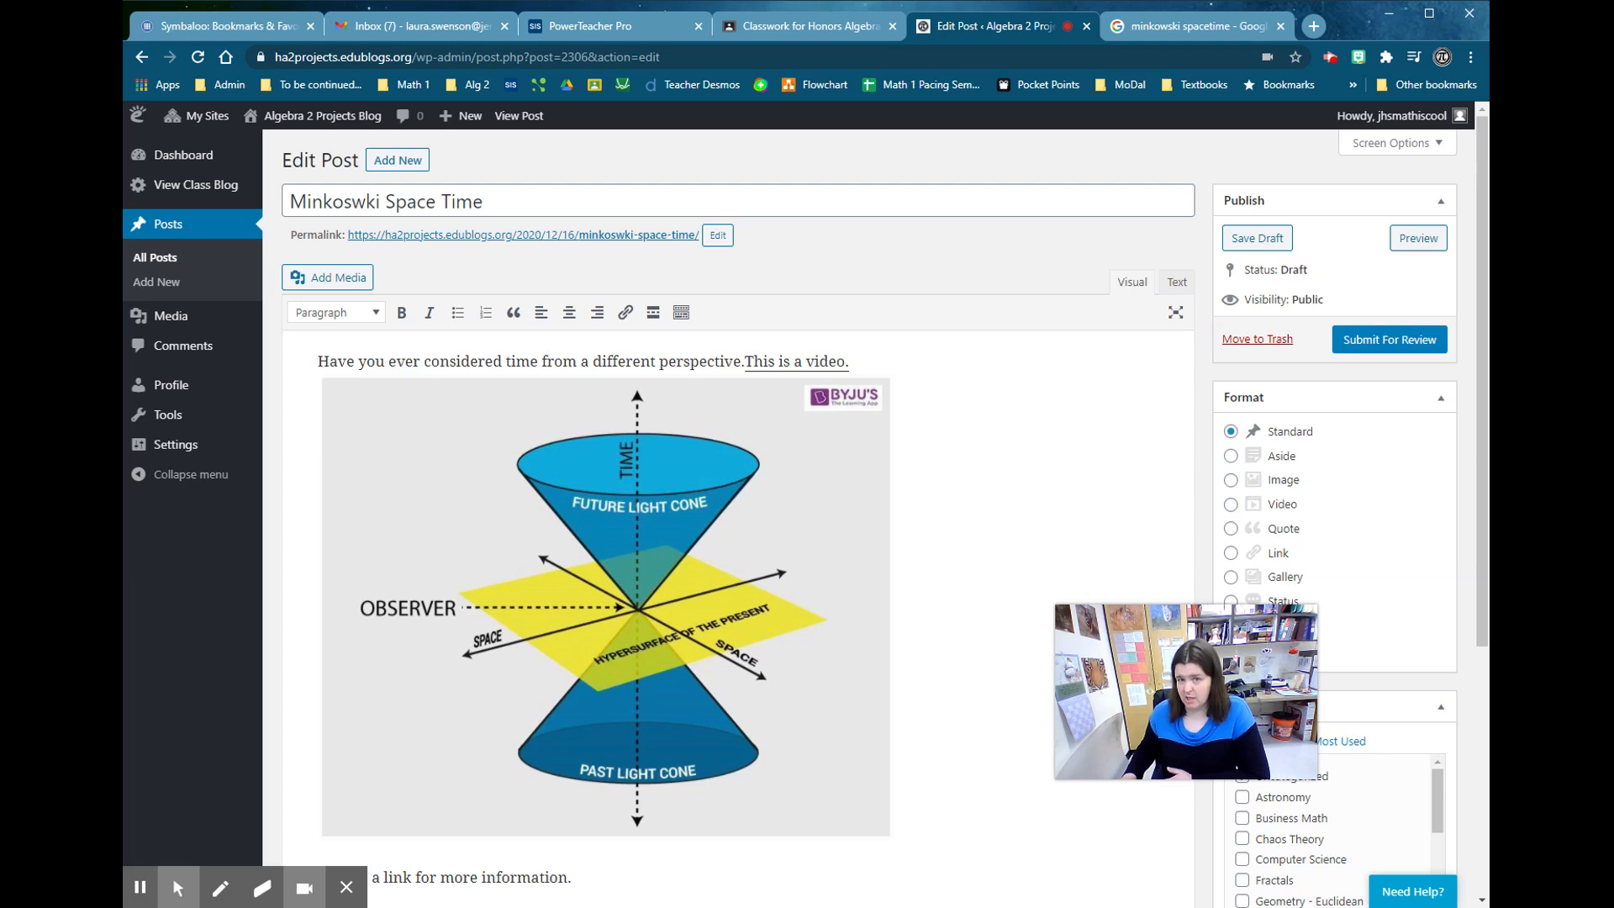
- Untick Uncategorized and tick Astronomy in the post's Categories box
drag(1180, 683, 1009, 577)
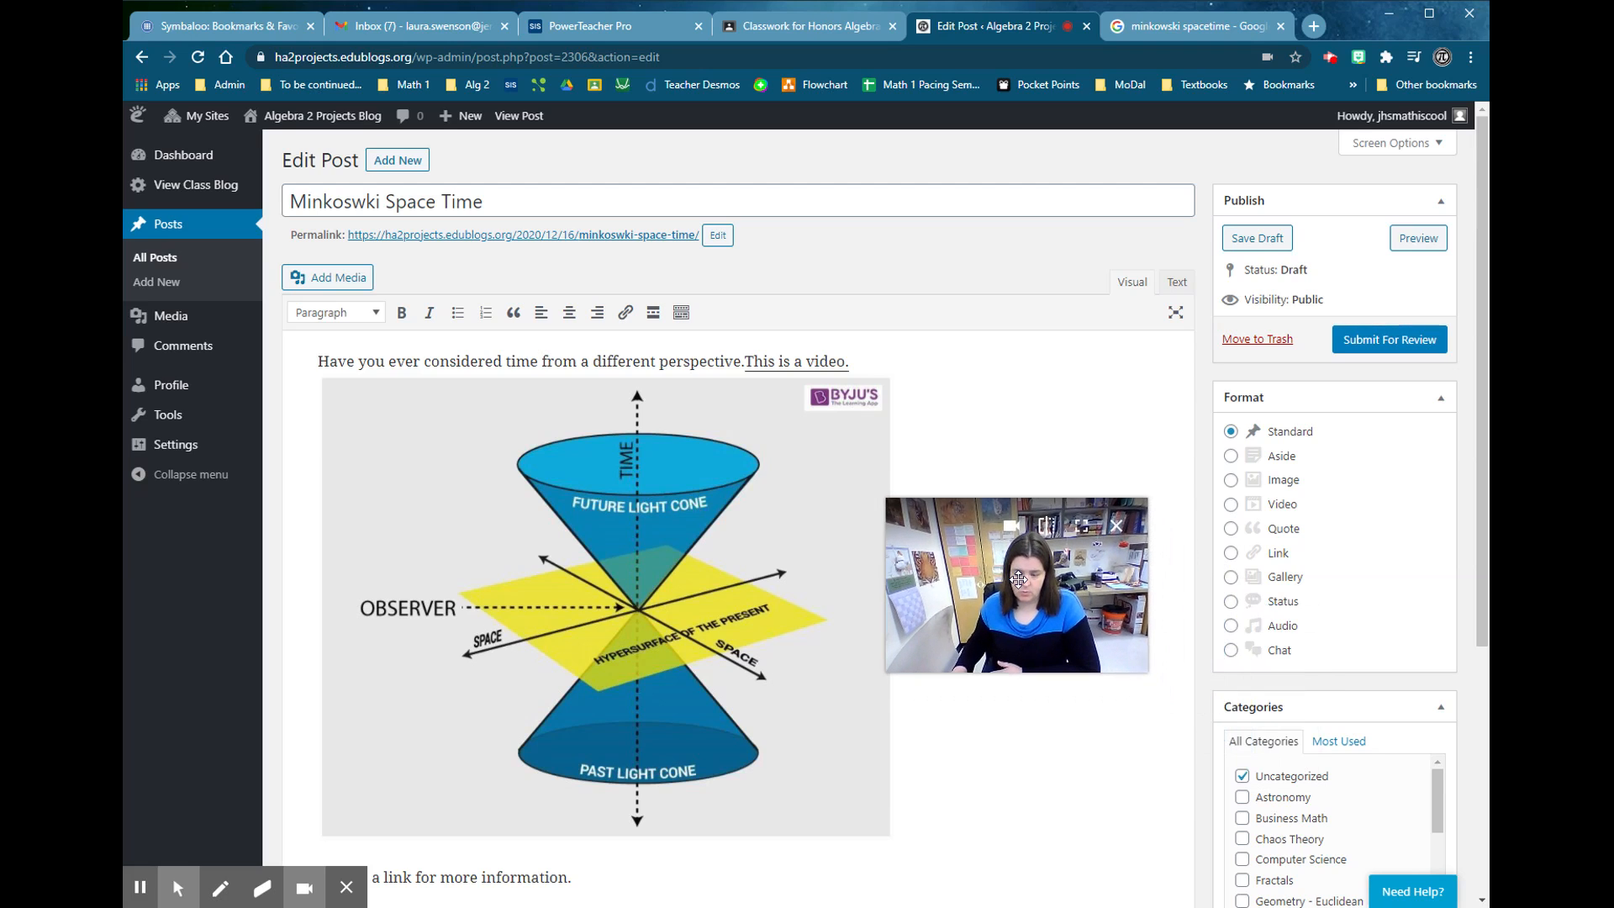
scroll(1280, 668, down, 3)
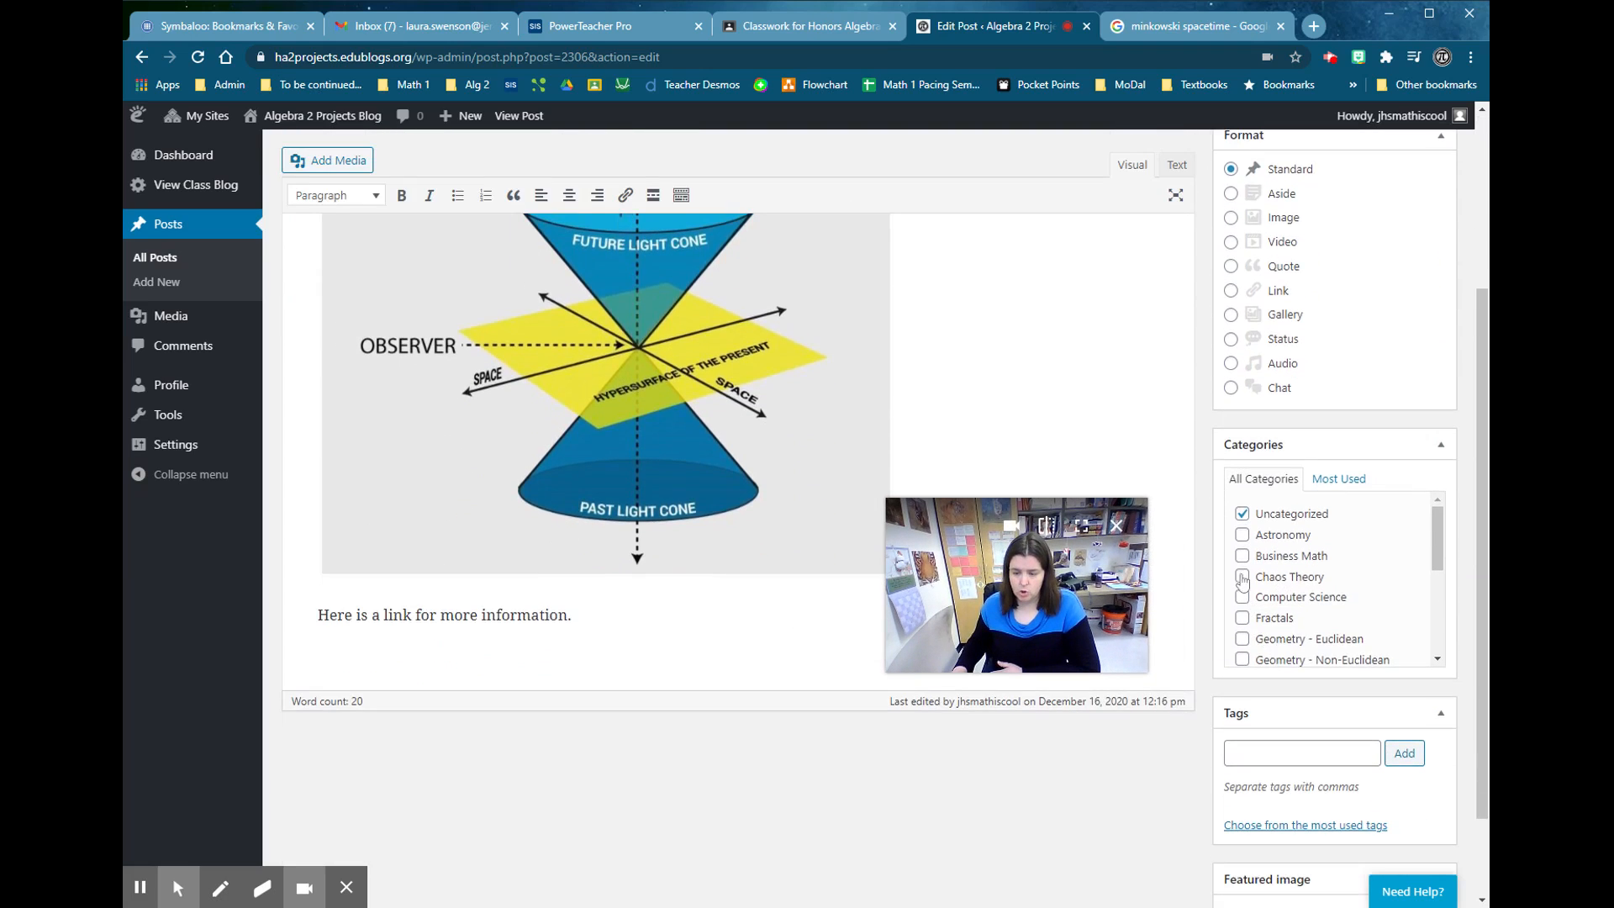
click(1243, 514)
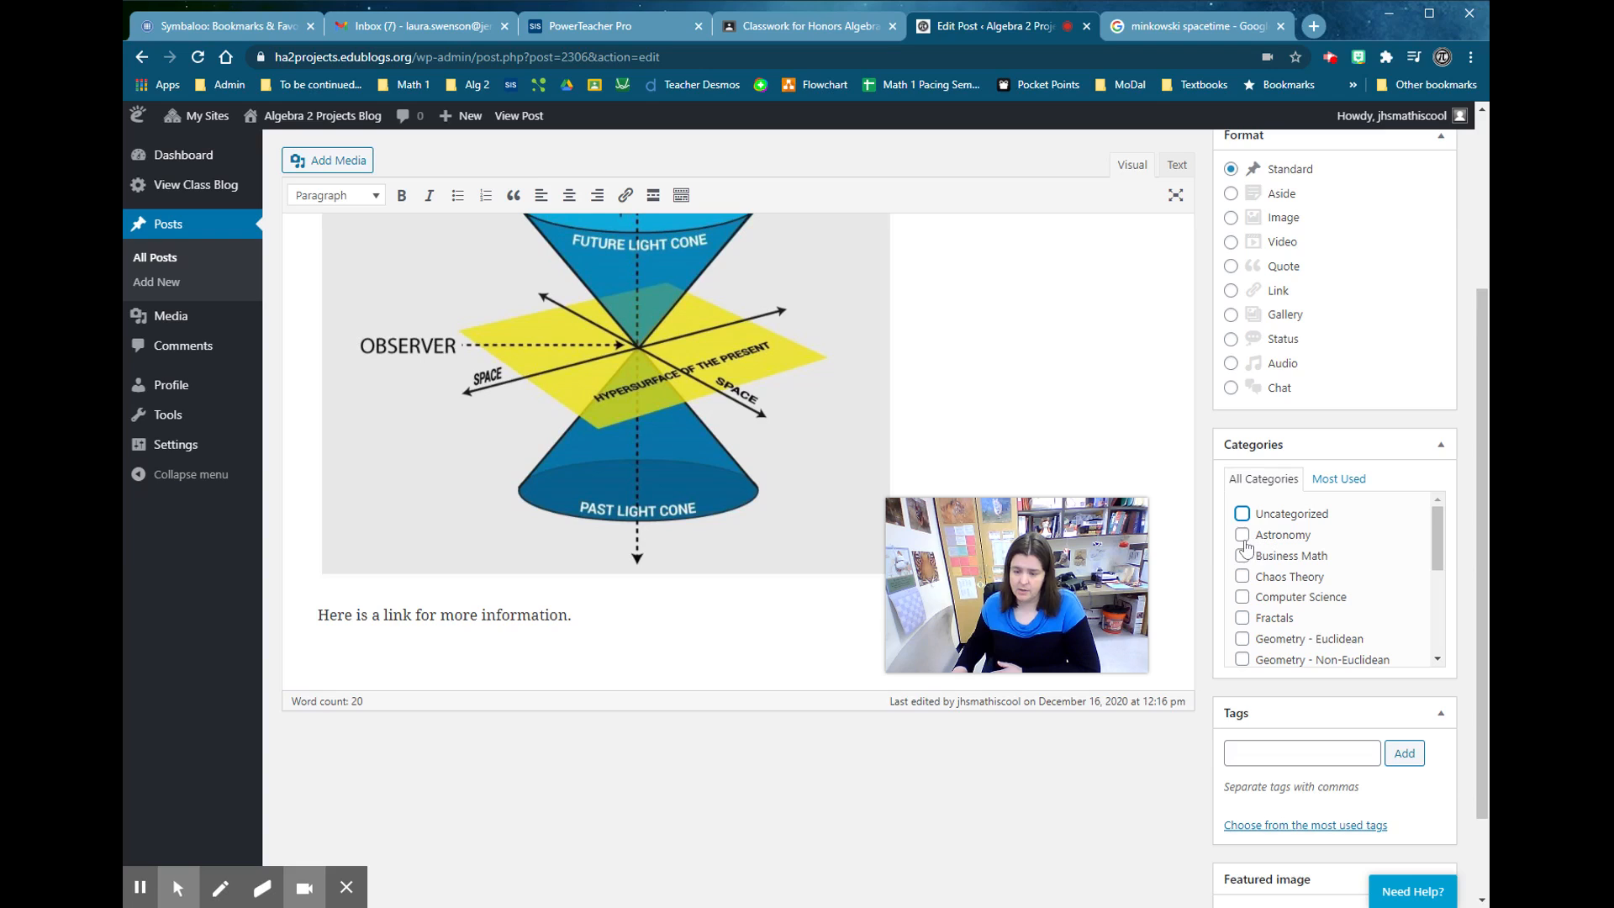
click(1243, 536)
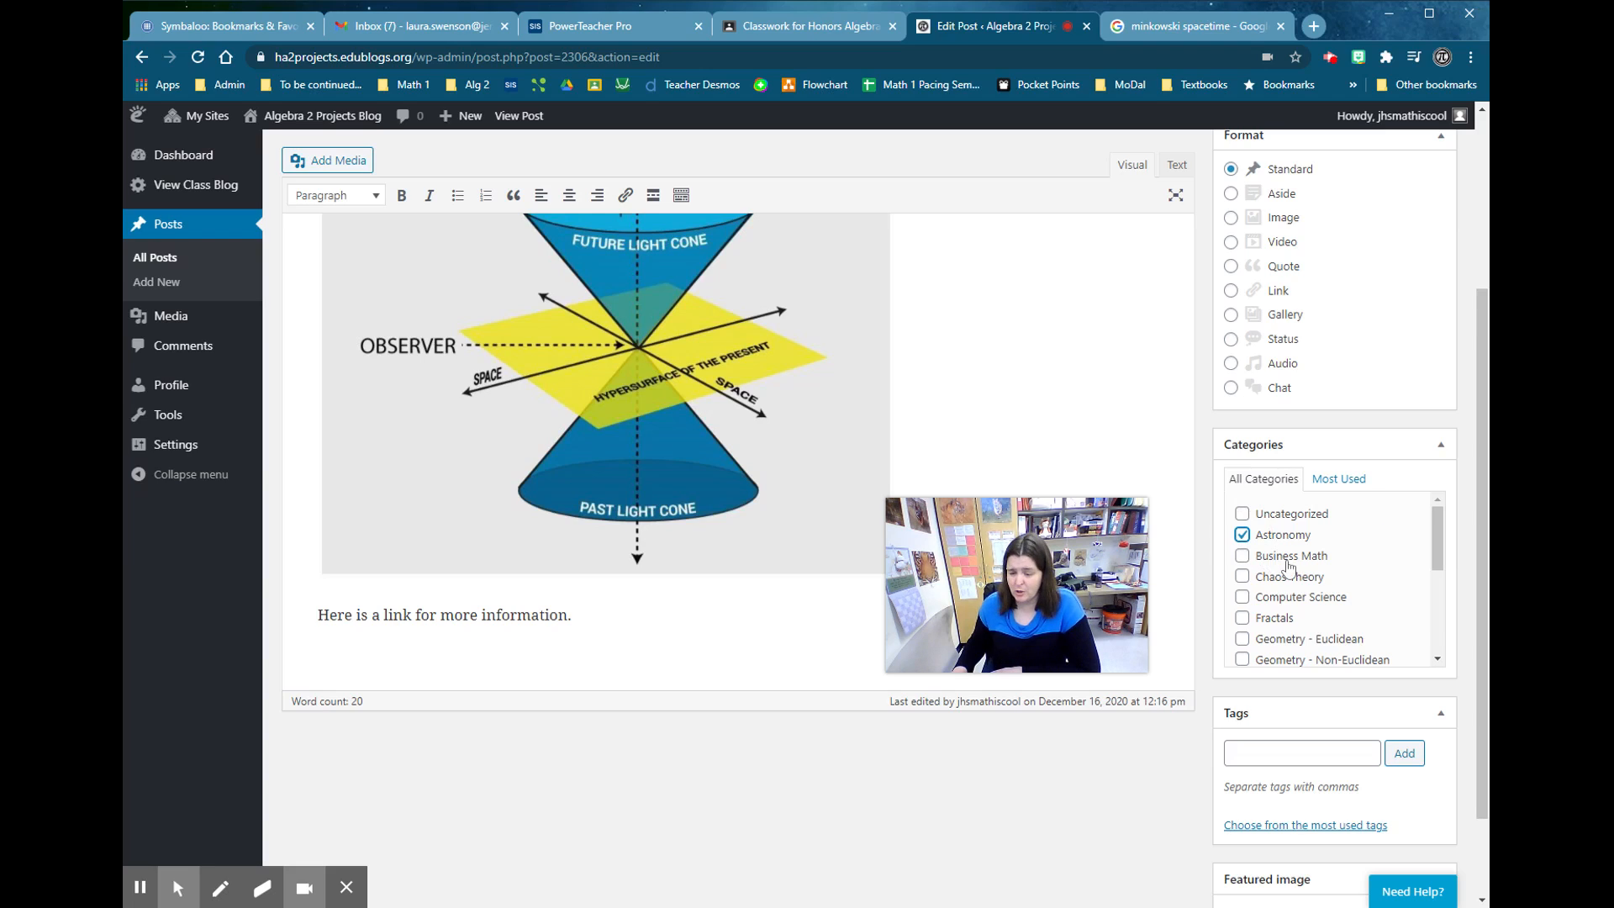
scroll(1289, 568, down, 5)
scroll(1314, 588, up, 5)
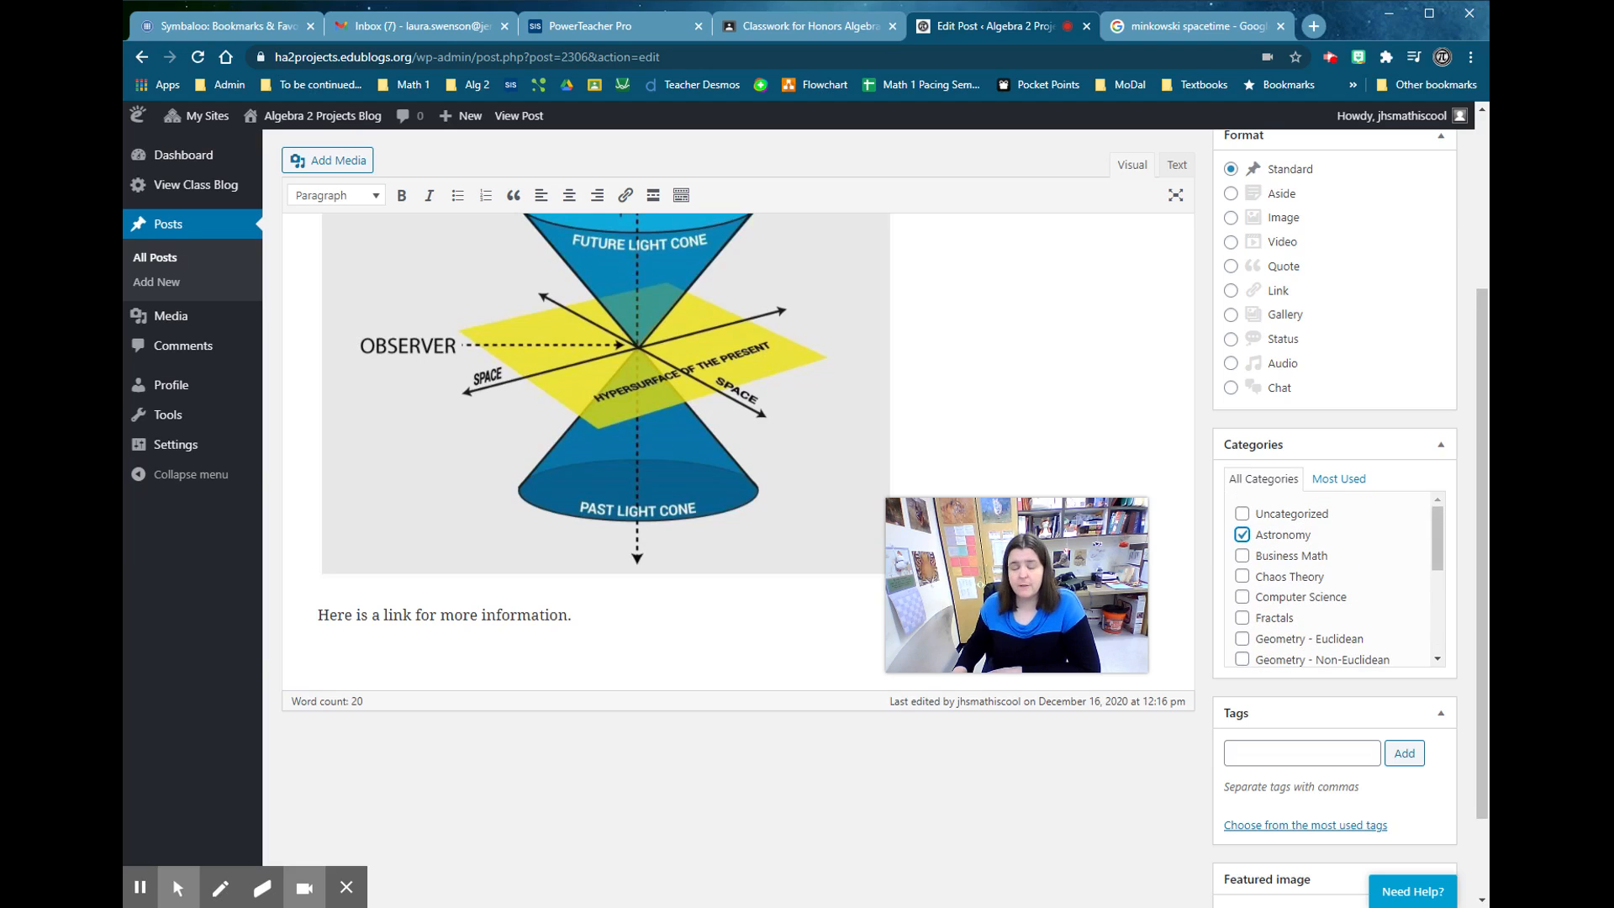
scroll(1328, 581, down, 5)
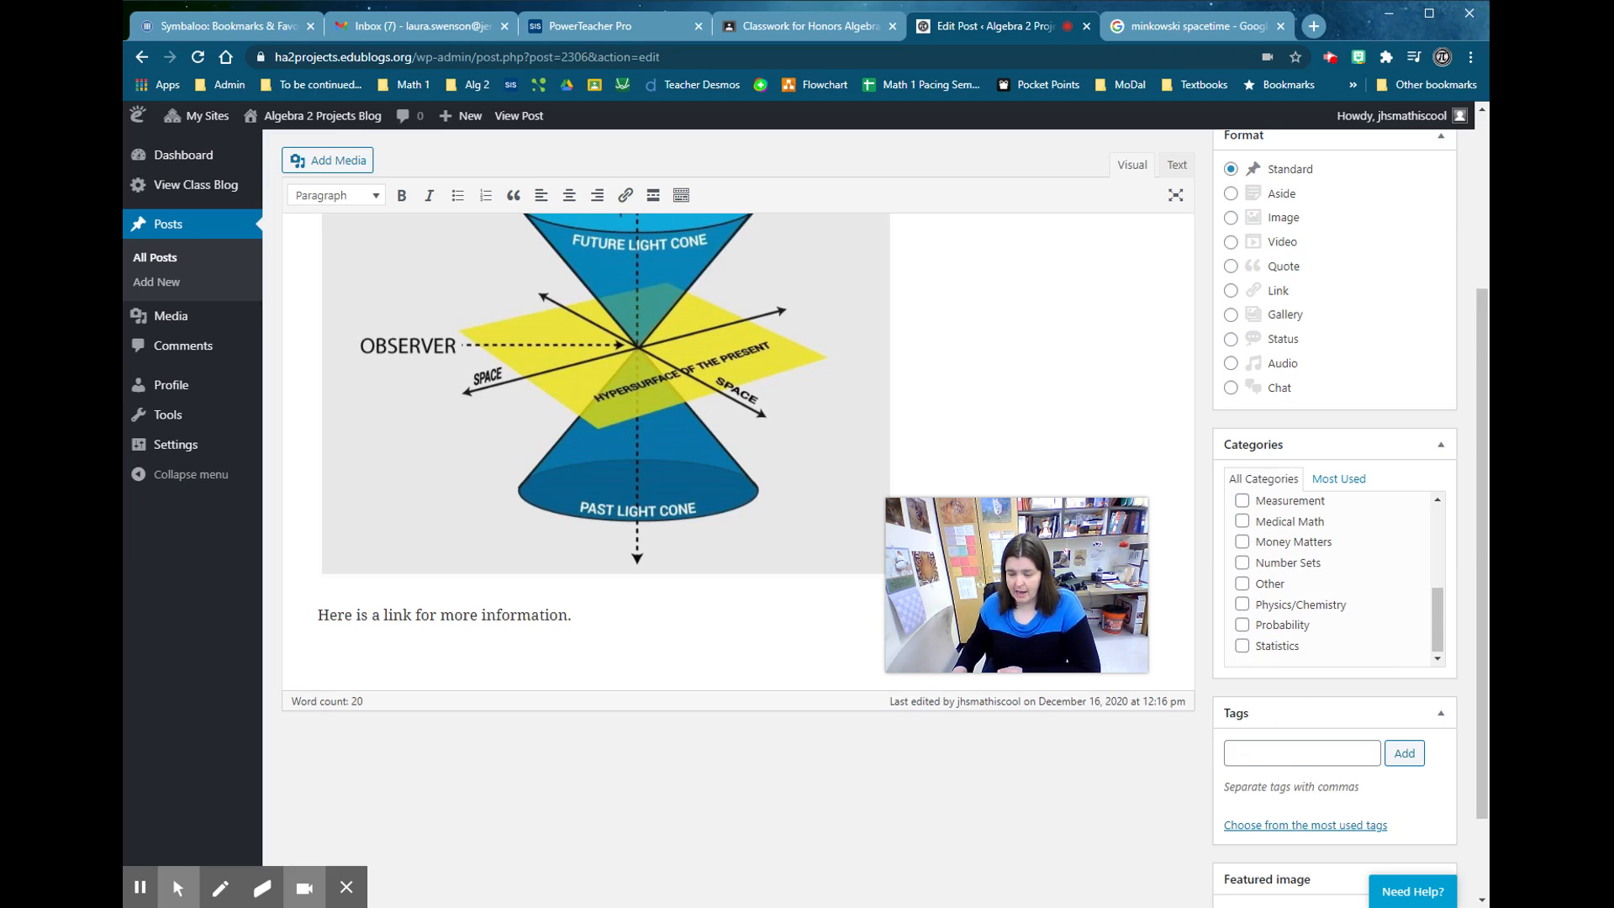
click(1276, 753)
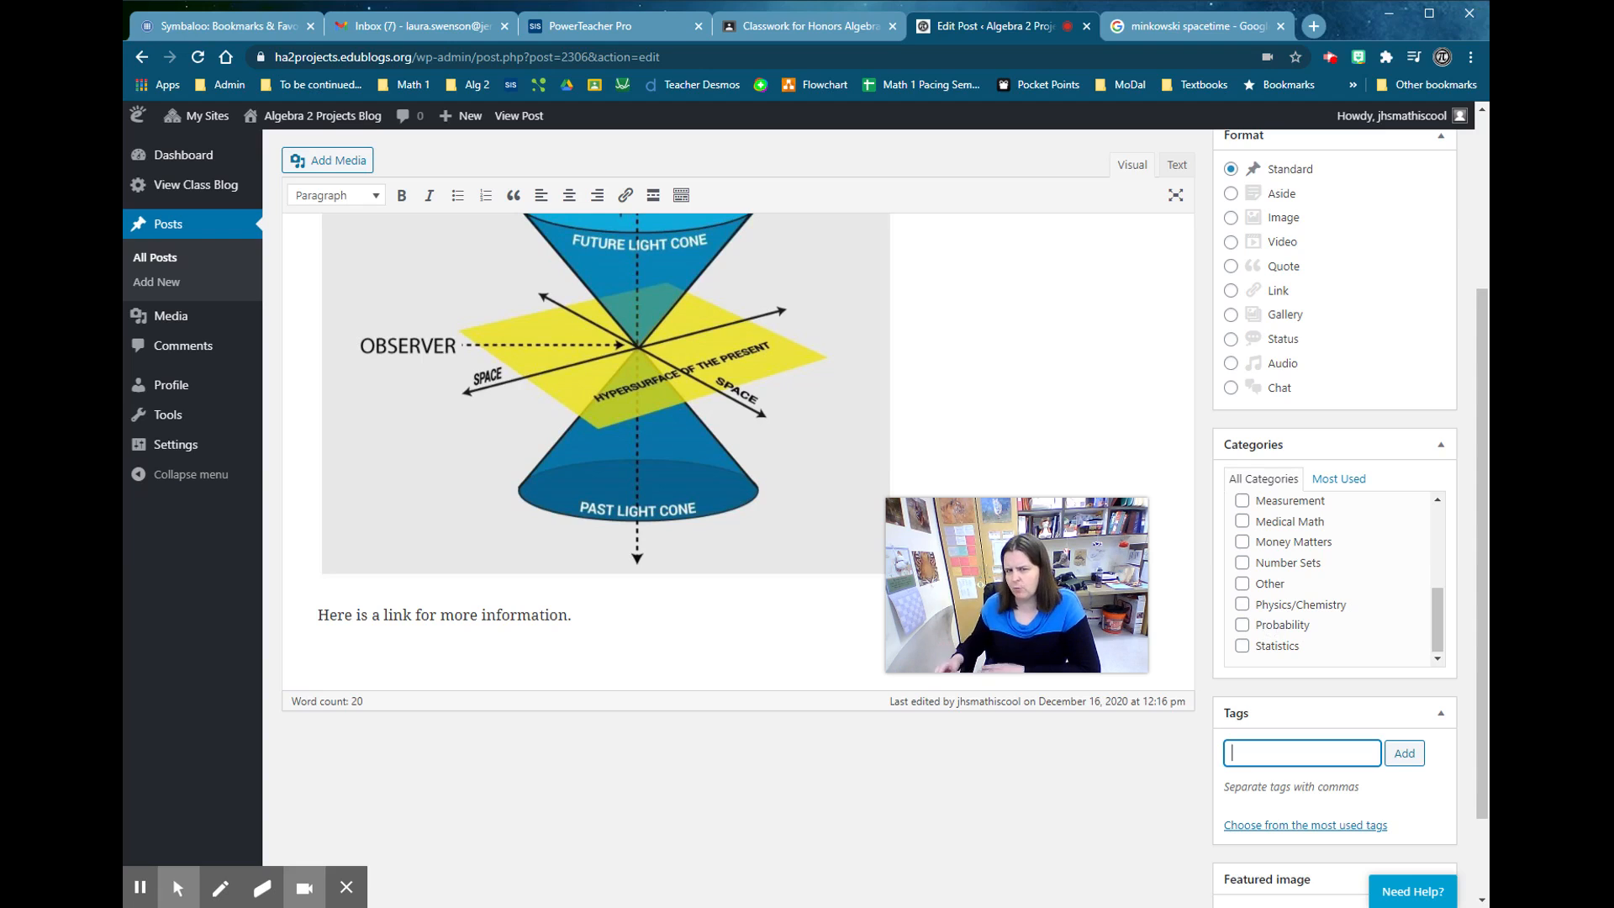
scroll(1204, 528, up, 3)
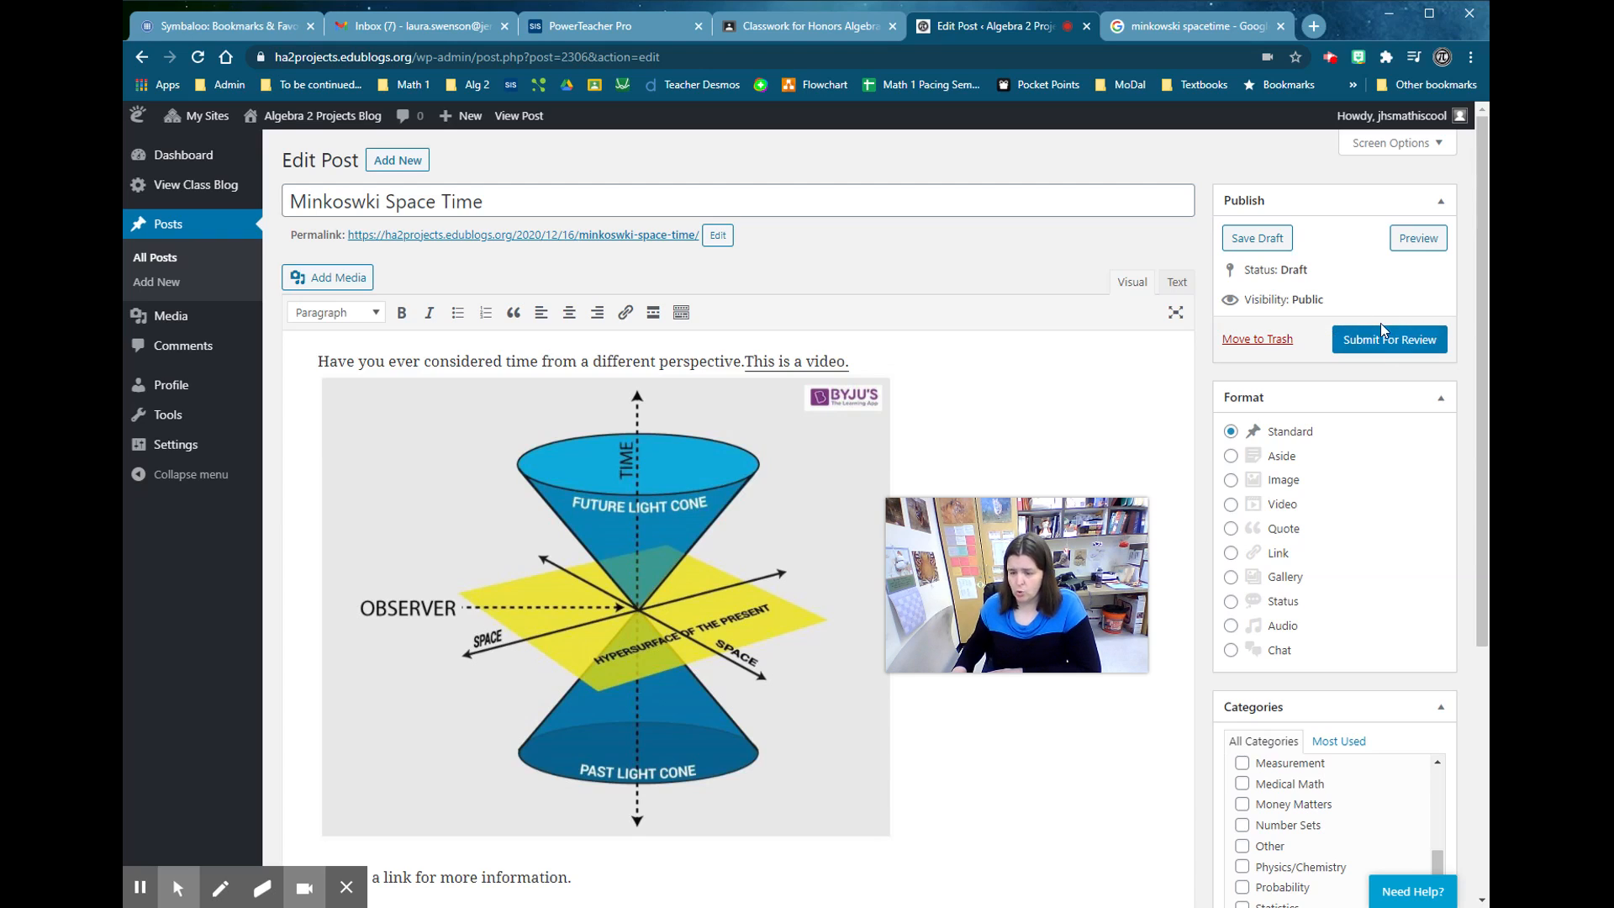
click(178, 887)
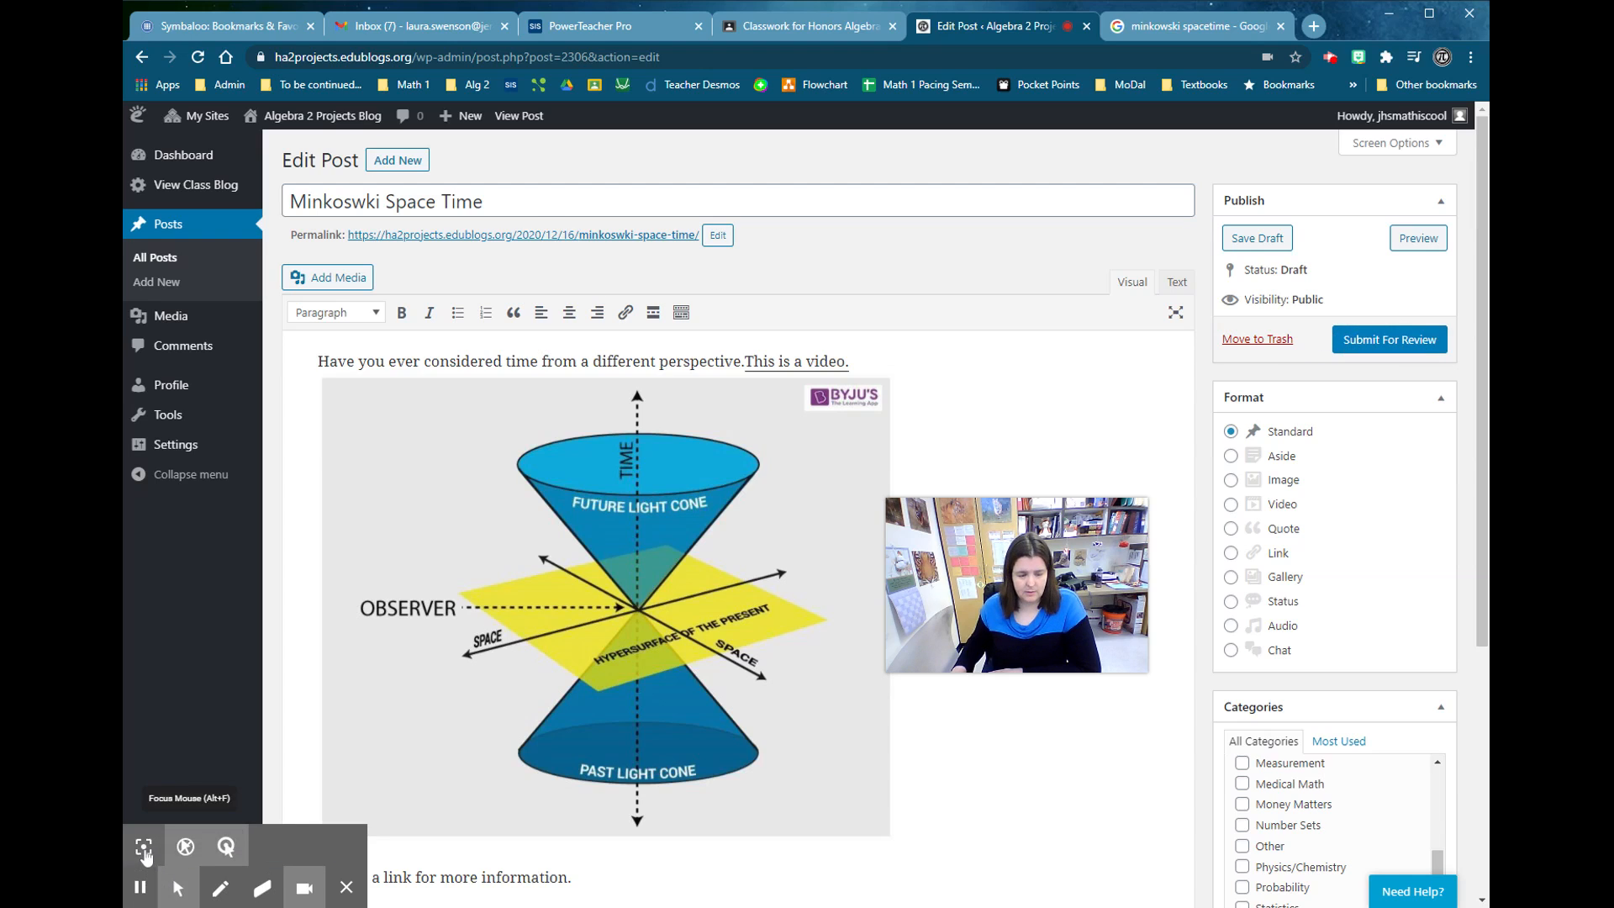
click(185, 847)
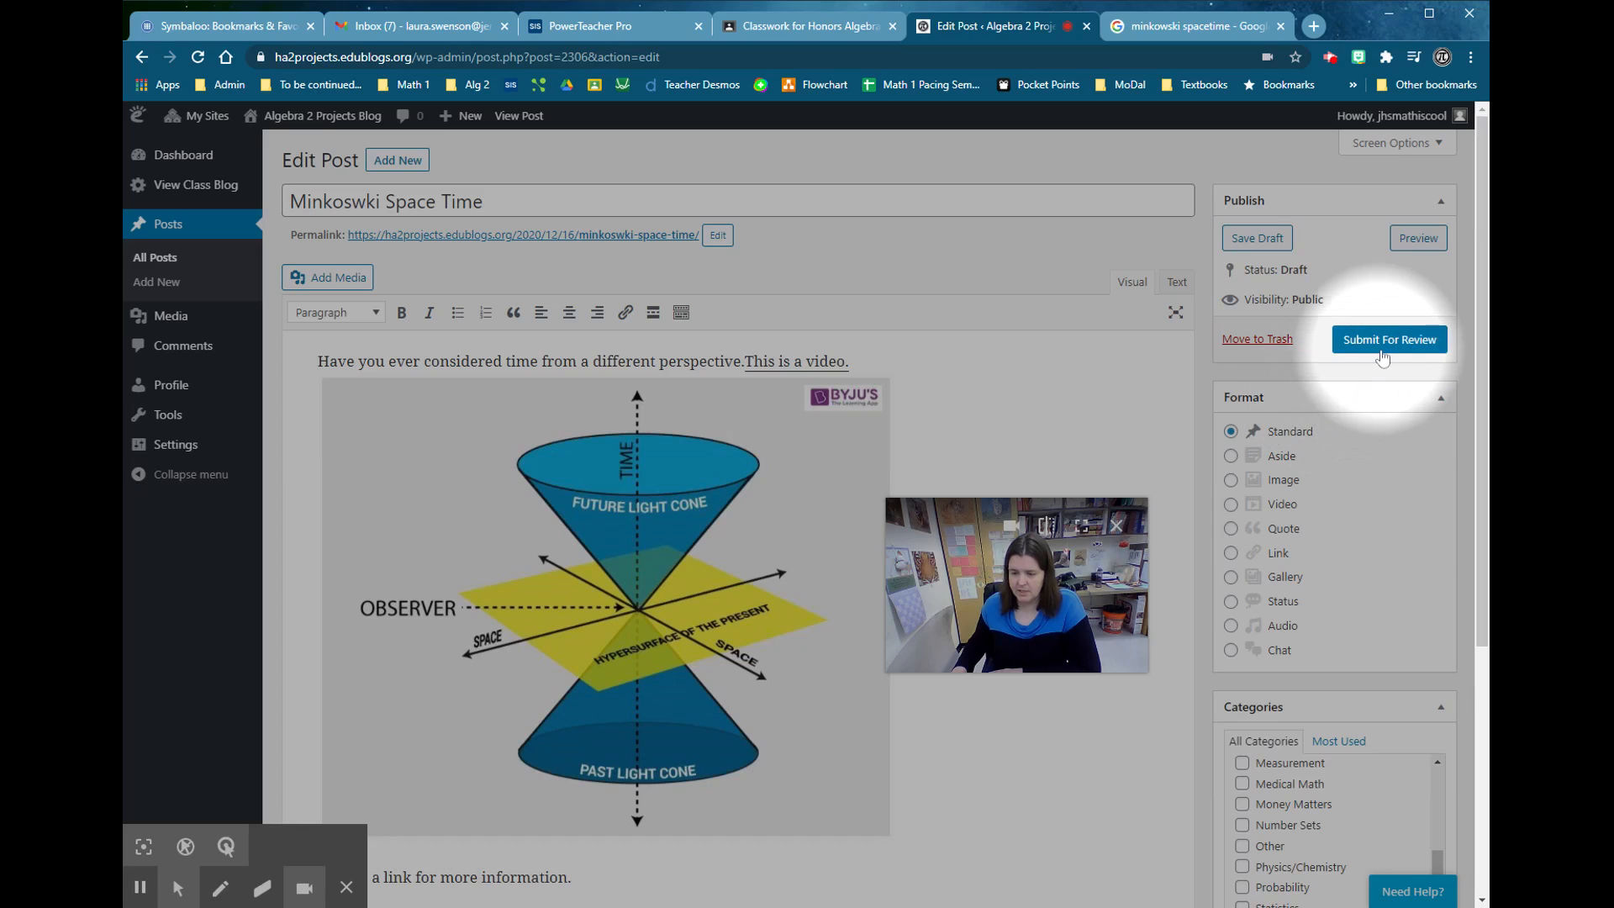